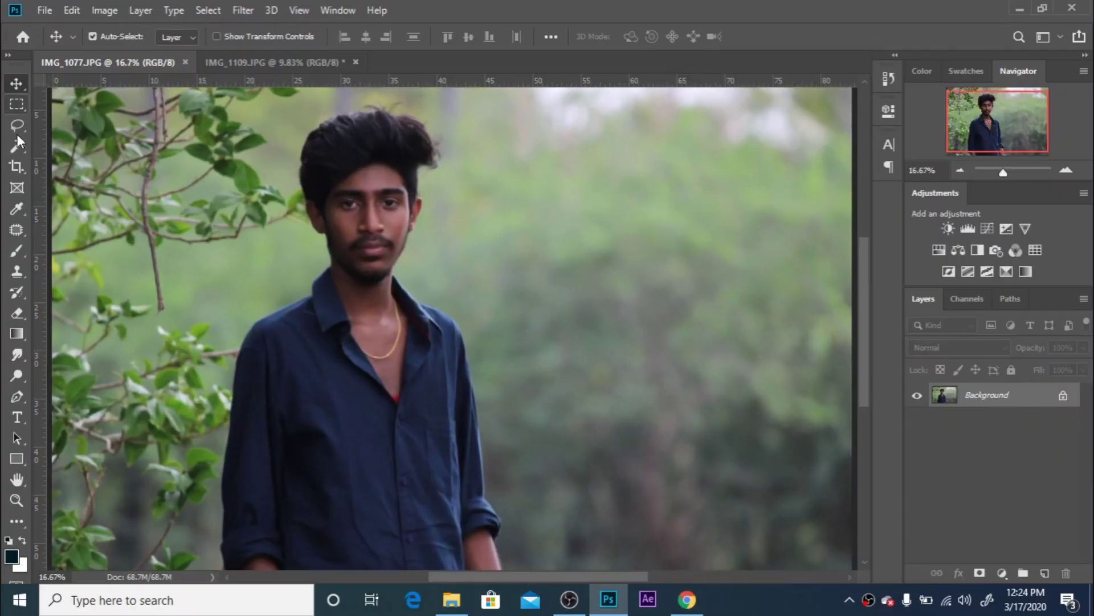
- With IMG_1077.JPG open, bring up the selection-tools flyout to reach the Quick Selection Tool
click(17, 145)
- Duplicate Background to Layer 1 and paint a rough Quick Selection over the man from hair to shirt
click(86, 146)
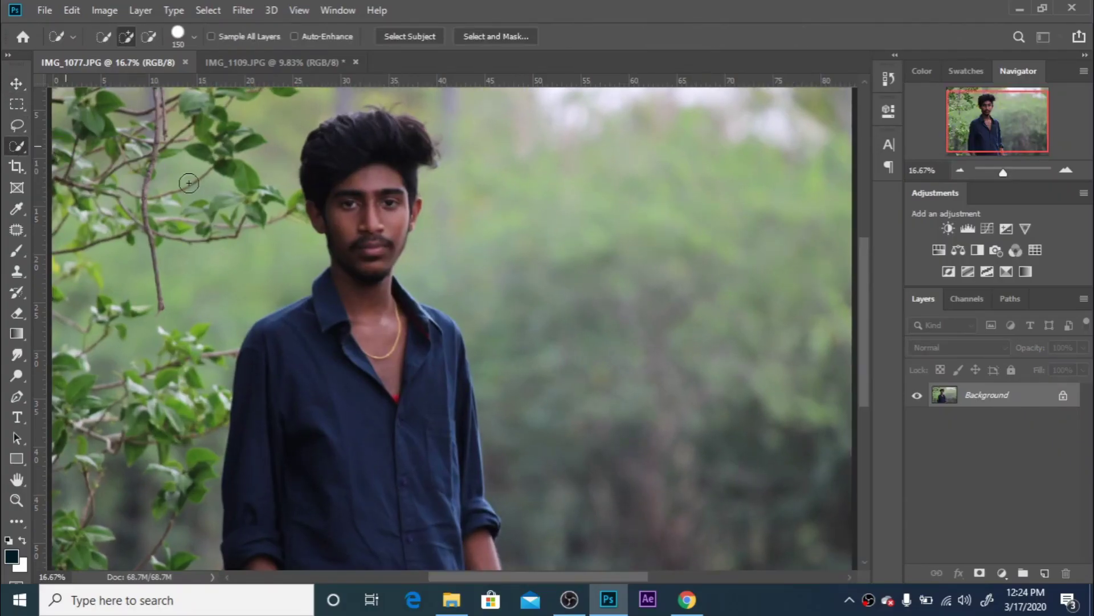
key(ctrl+j)
key(bracketleft)
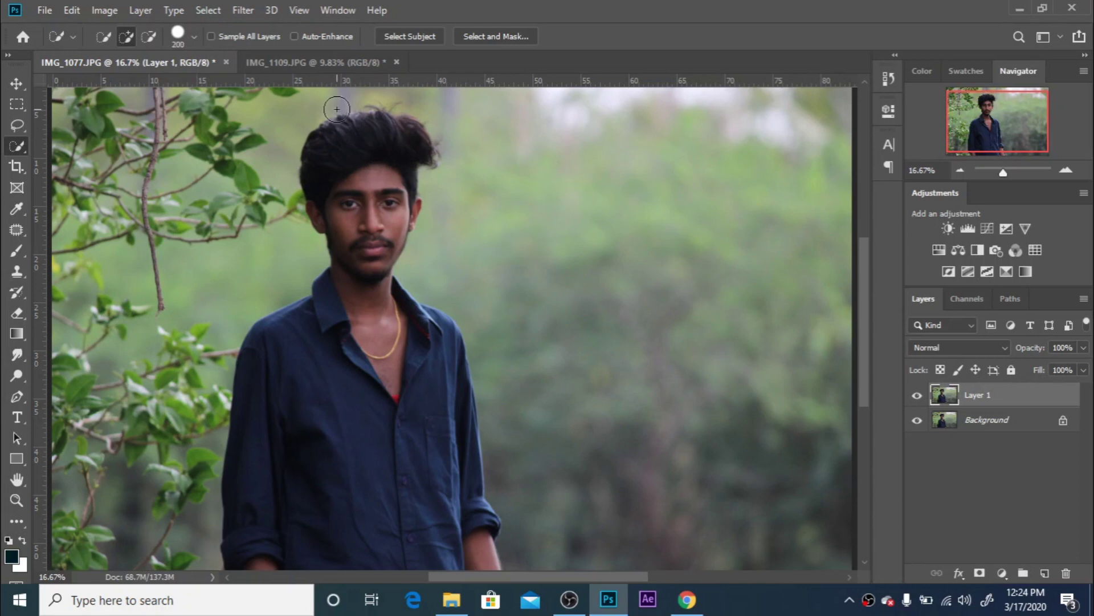
mouse_move(359, 156)
mouse_down()
mouse_move(383, 240)
mouse_move(298, 334)
mouse_move(437, 450)
mouse_move(453, 522)
mouse_up()
scroll(453, 521, up, 2)
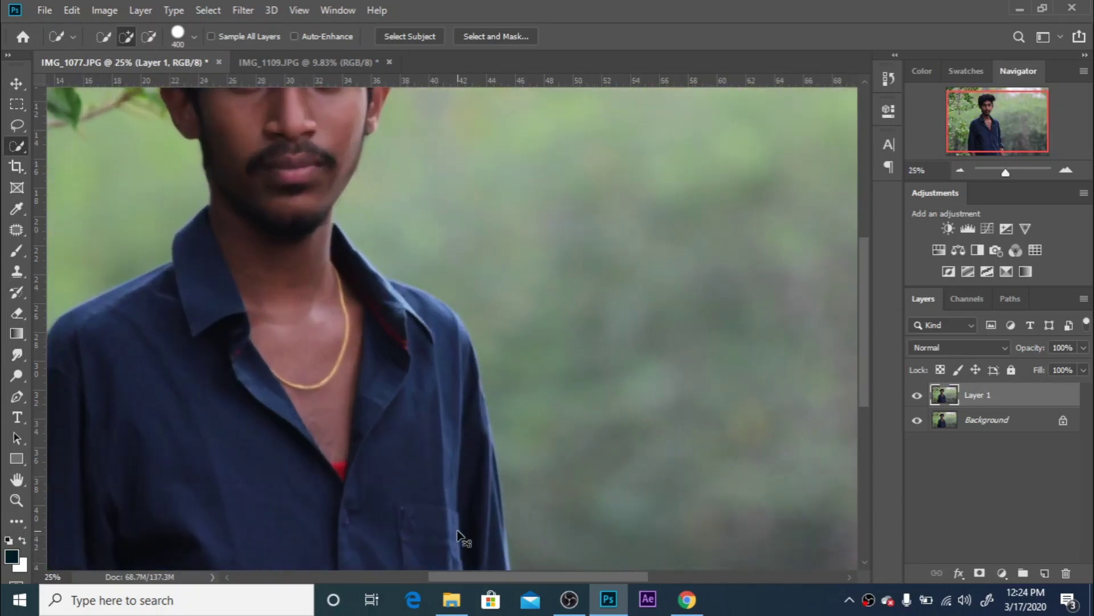
scroll(444, 427, up, 1)
scroll(435, 337, down, 3)
scroll(420, 286, up, 1)
- Extend the selection along the sleeve cuff and lower sleeve
drag(403, 276, 426, 266)
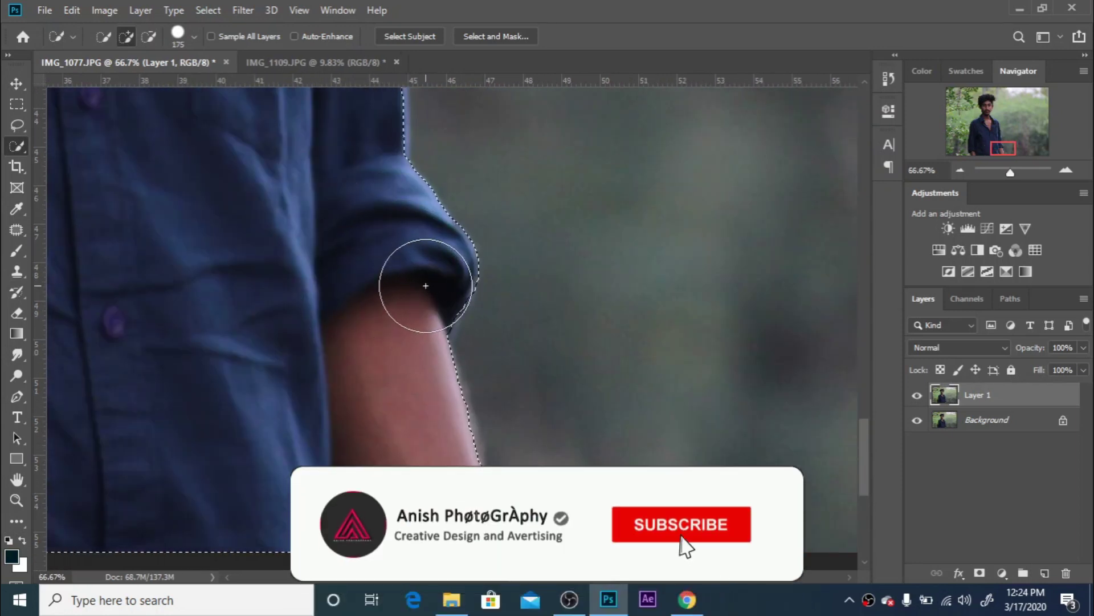
drag(347, 166, 355, 275)
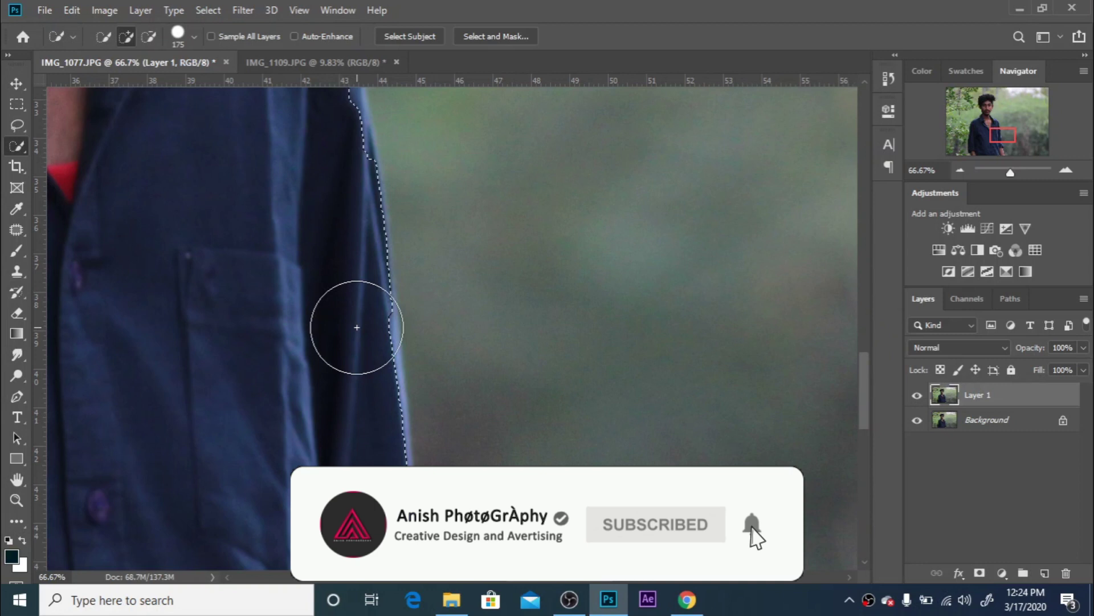
scroll(359, 410, down, 4)
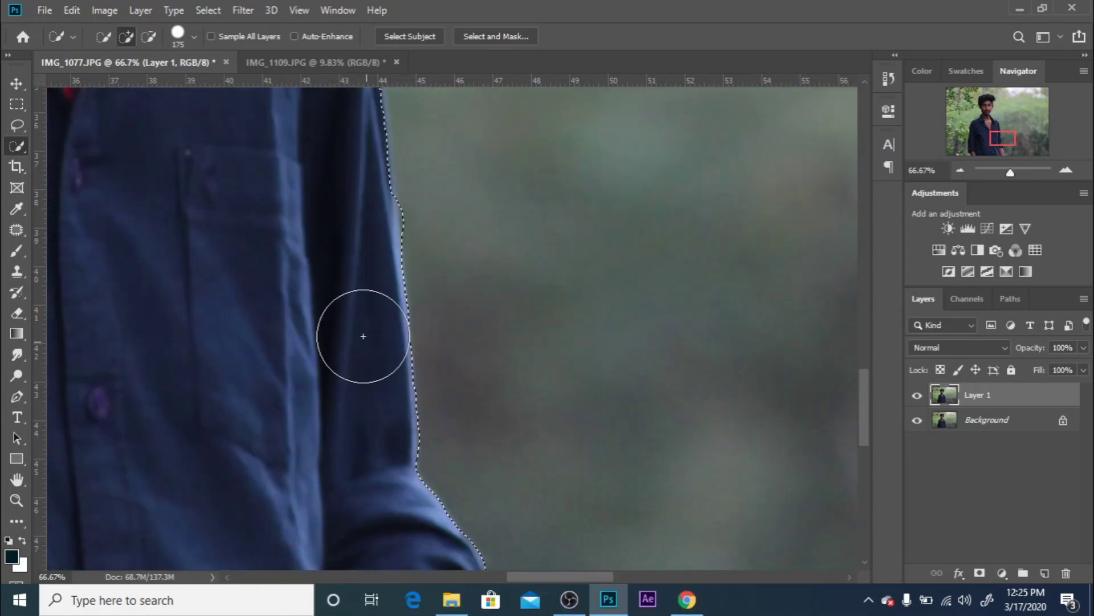
scroll(433, 365, up, 3)
scroll(433, 370, up, 3)
scroll(370, 366, up, 4)
scroll(348, 354, up, 4)
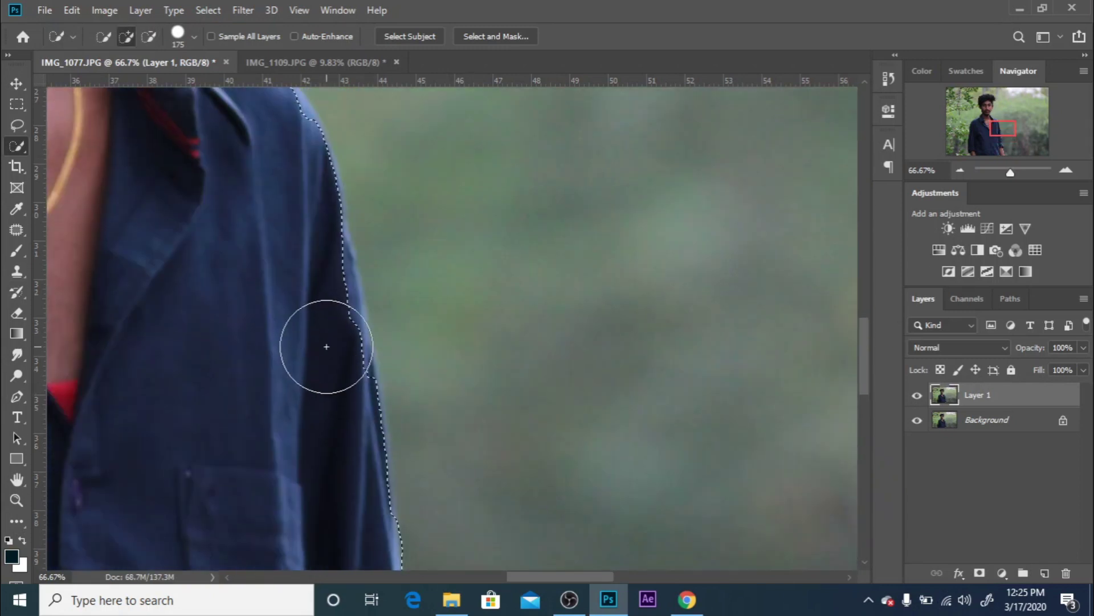
scroll(261, 315, up, 3)
scroll(318, 378, up, 3)
scroll(317, 379, left, 5)
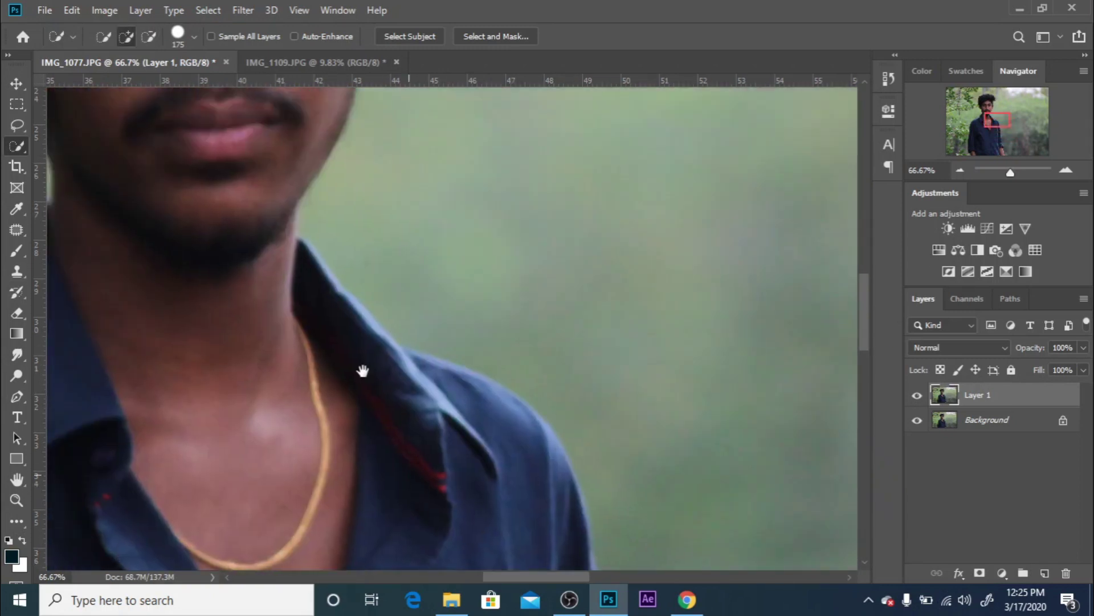
scroll(361, 369, left, 2)
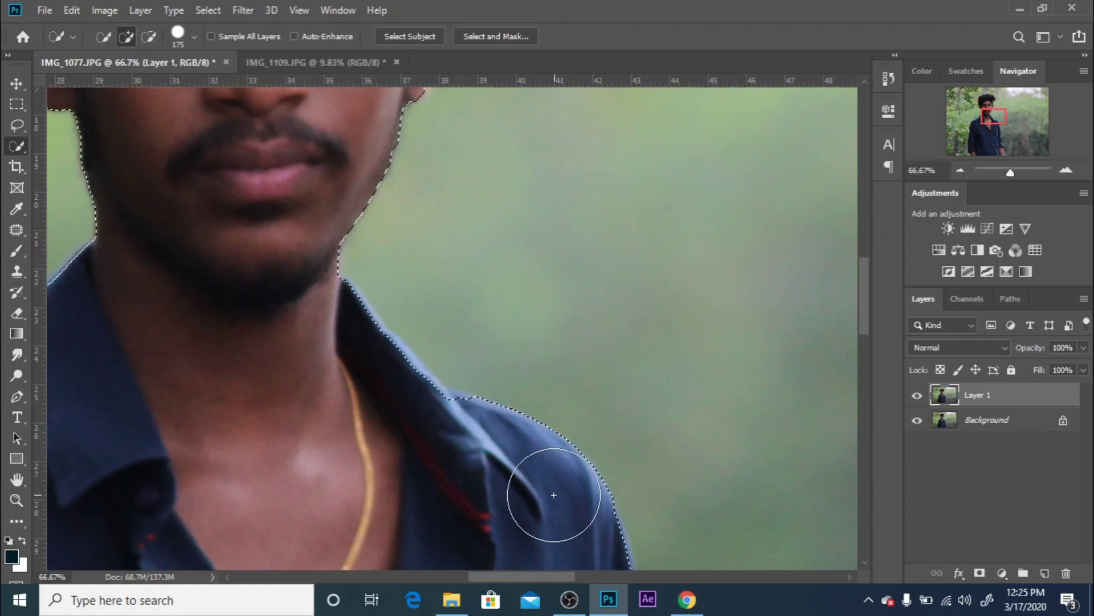
scroll(408, 465, up, 3)
scroll(409, 465, left, 1)
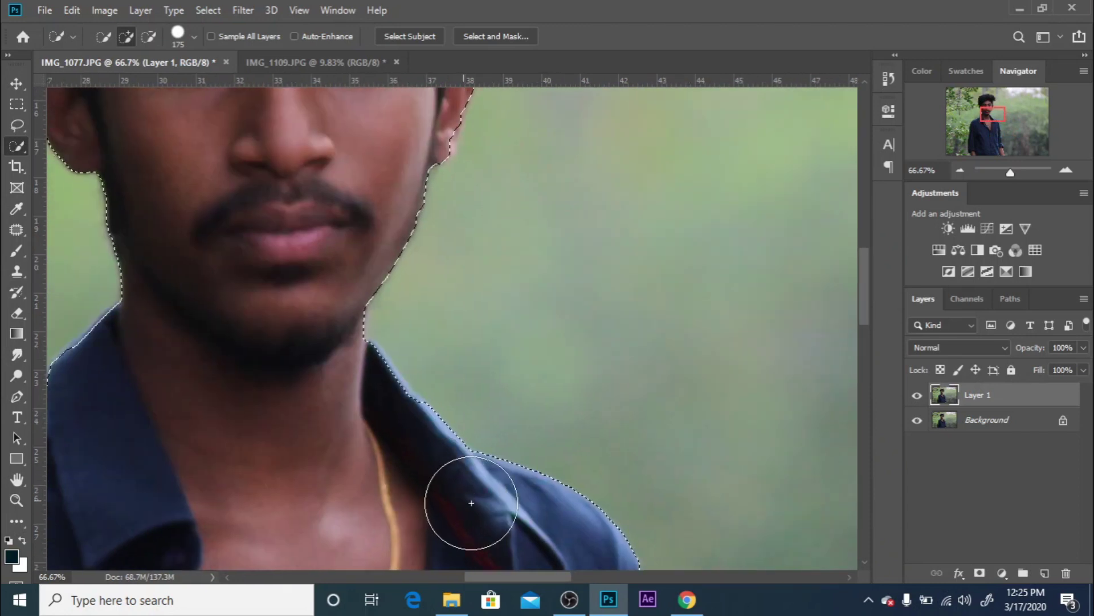
scroll(384, 474, up, 3)
scroll(385, 474, left, 1)
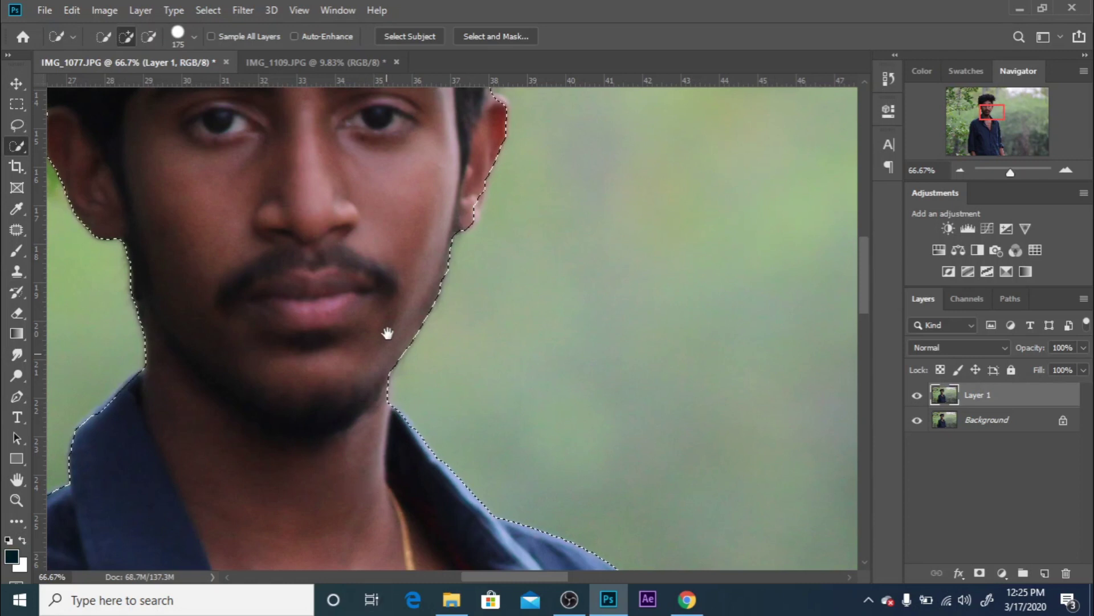
scroll(387, 330, up, 6)
scroll(387, 330, right, 4)
scroll(347, 291, up, 10)
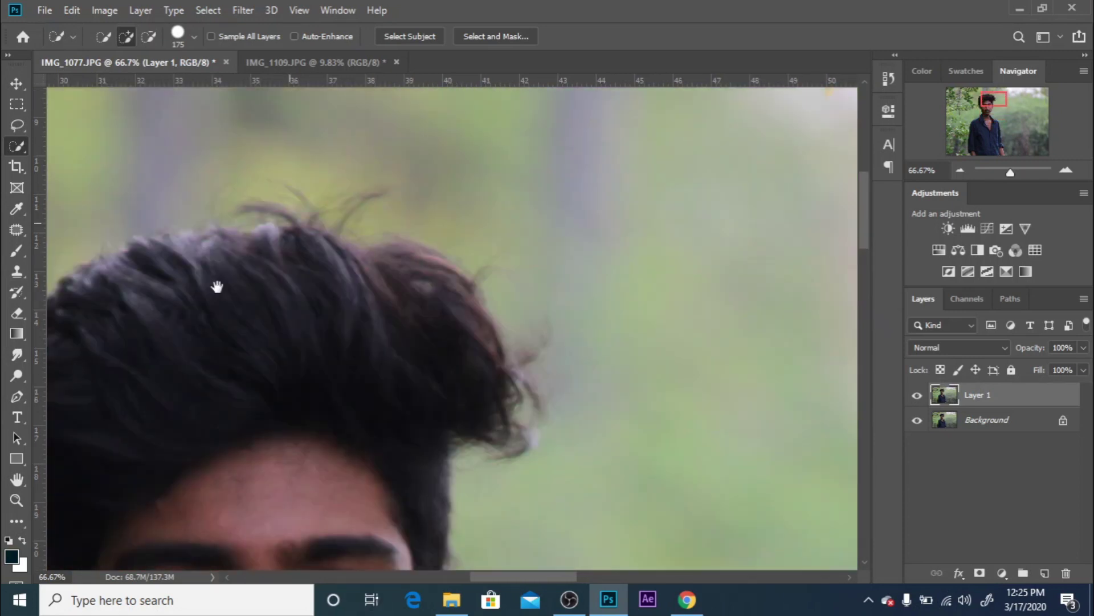
scroll(347, 291, left, 8)
- Add the missing notch of hair to the selection and fit the photo on screen
drag(525, 279, 438, 312)
scroll(378, 325, right, 5)
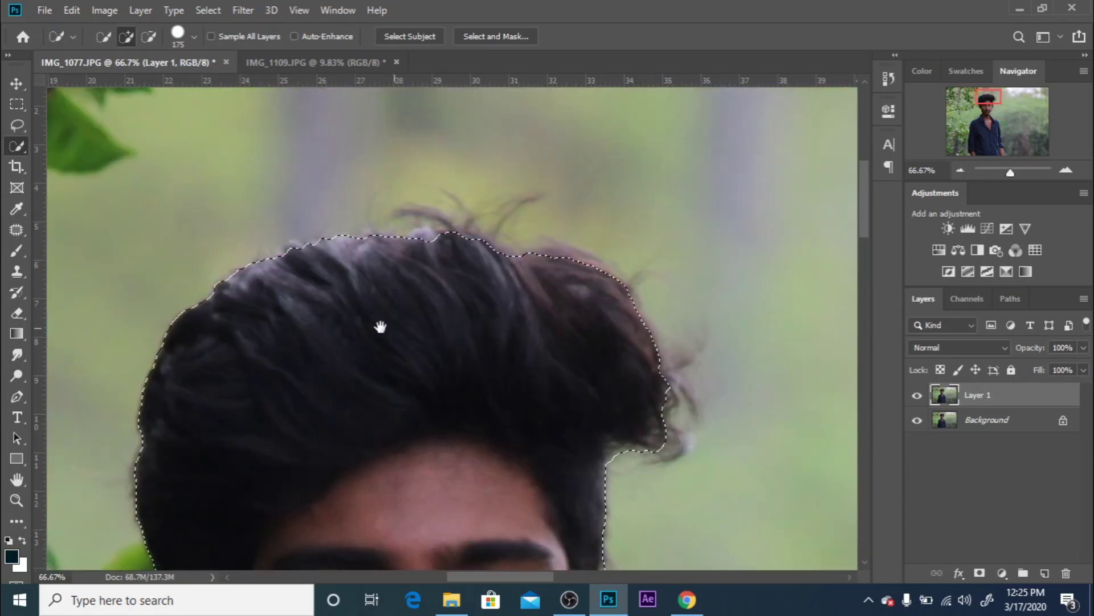
scroll(410, 342, down, 8)
scroll(410, 342, left, 5)
scroll(311, 428, down, 12)
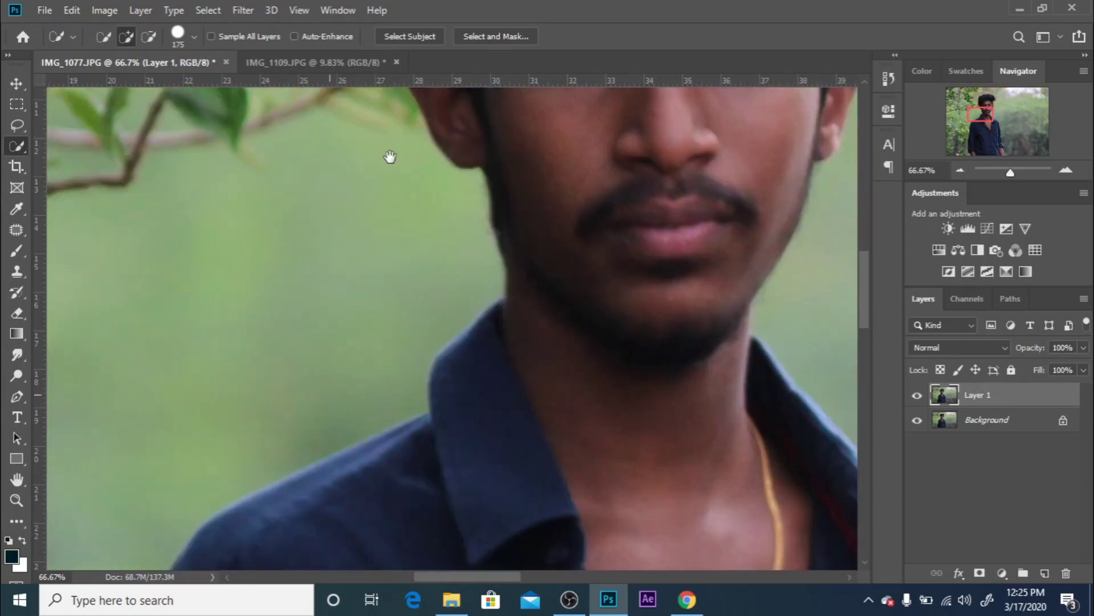
scroll(388, 157, down, 8)
scroll(388, 156, left, 8)
scroll(342, 445, down, 10)
scroll(307, 354, down, 10)
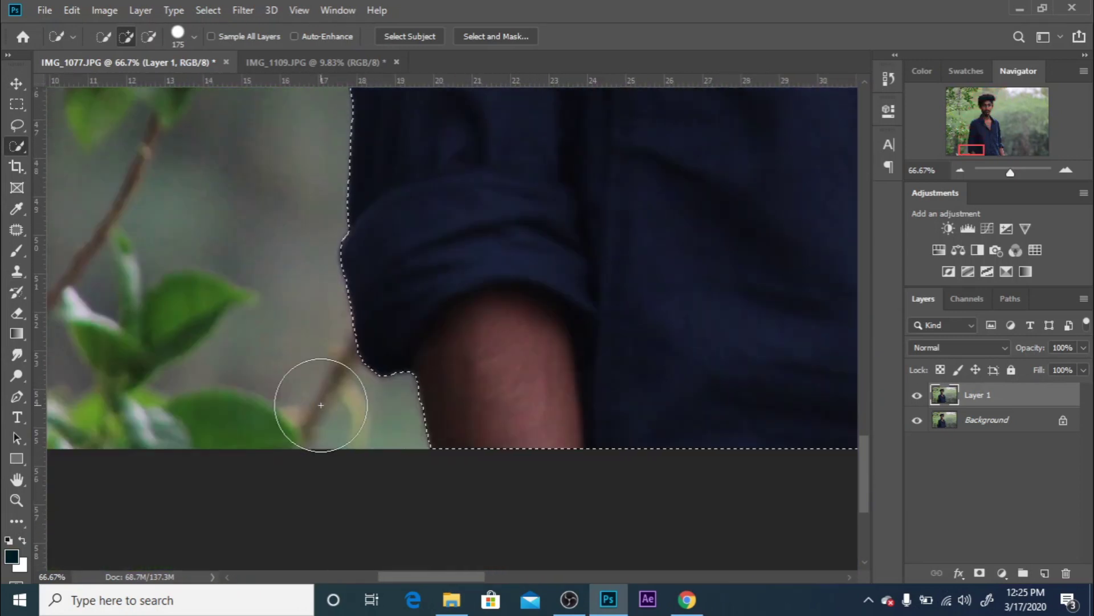
key(ctrl+0)
- Enter Select and Mask in Overlay view, zoom into the hair and enlarge the Refine Edge brush
click(481, 34)
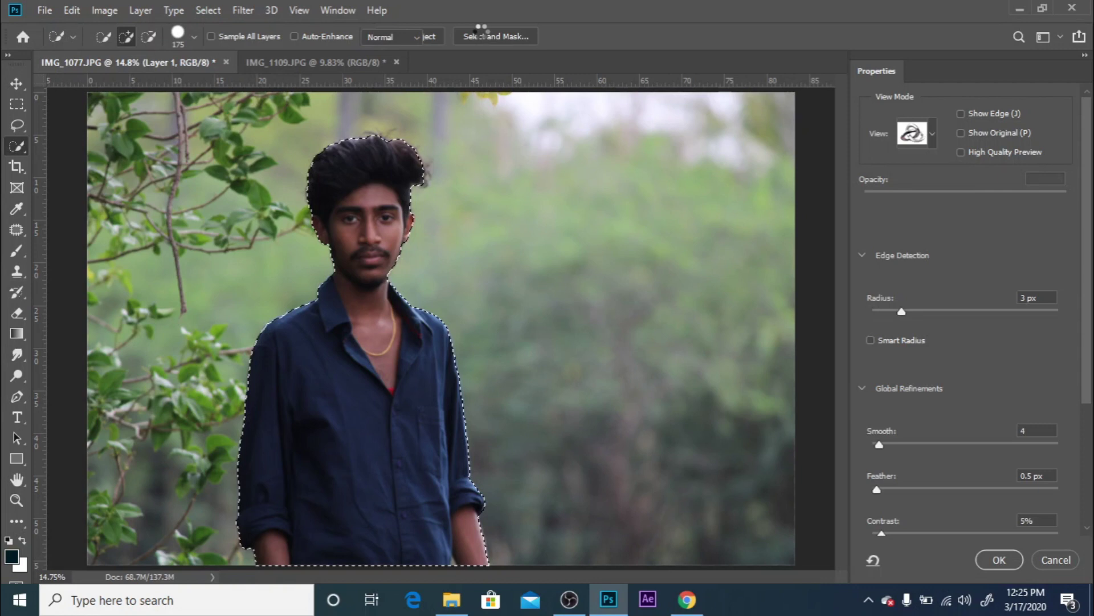
key(ctrl+plus)
key(ctrl+plus)
key(ctrl+plus)
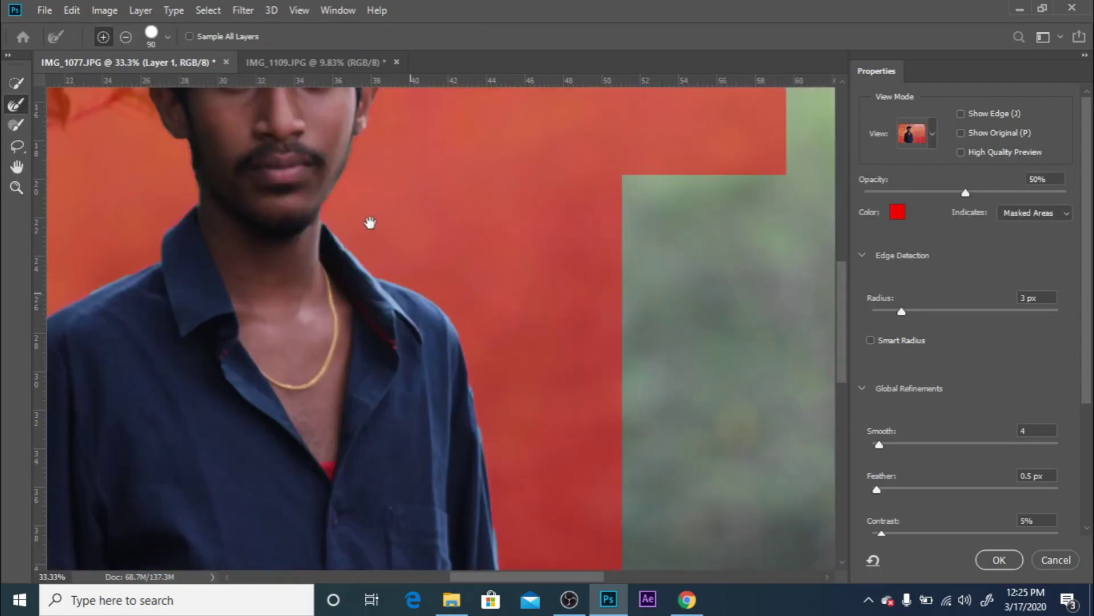
scroll(399, 287, up, 6)
drag(403, 286, 435, 195)
key(ctrl+plus)
key(bracketright)
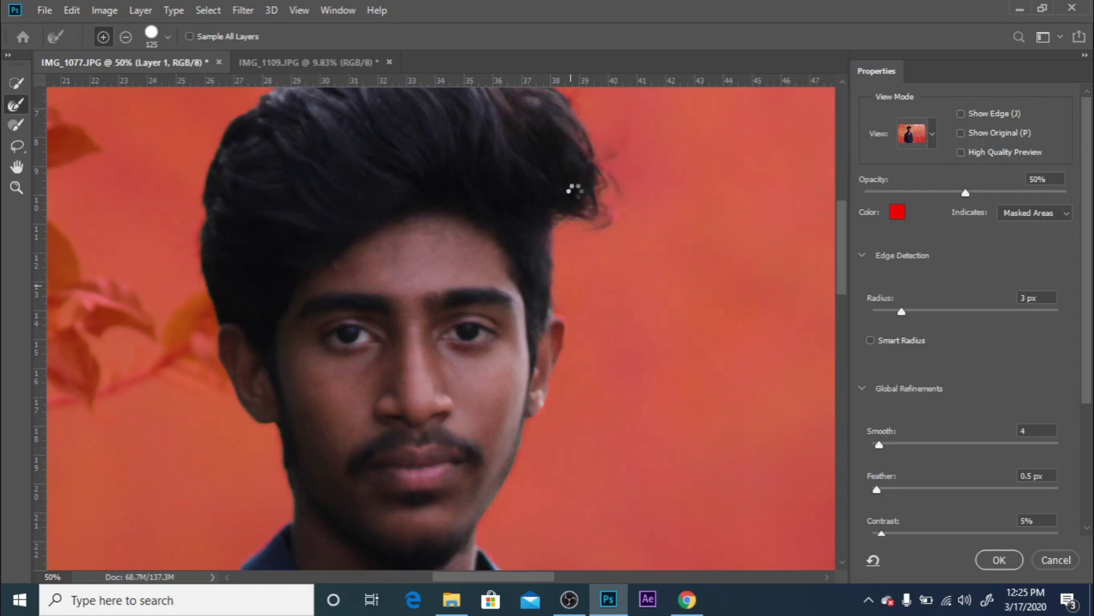
drag(632, 219, 629, 293)
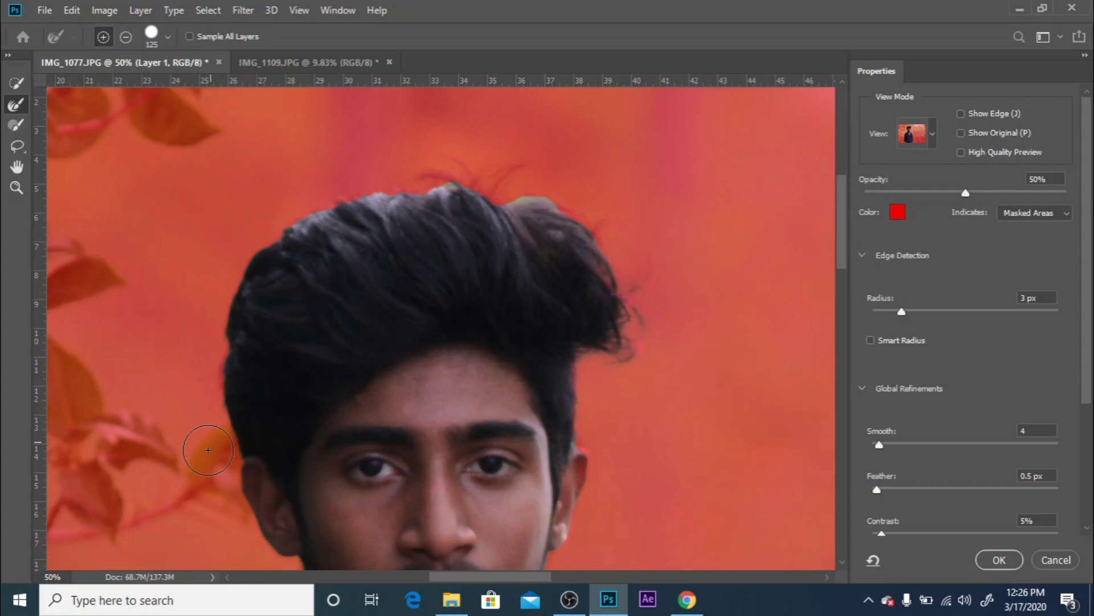
- Apply the refined selection as a Layer 1 mask and hide Background to check the cutout
click(999, 560)
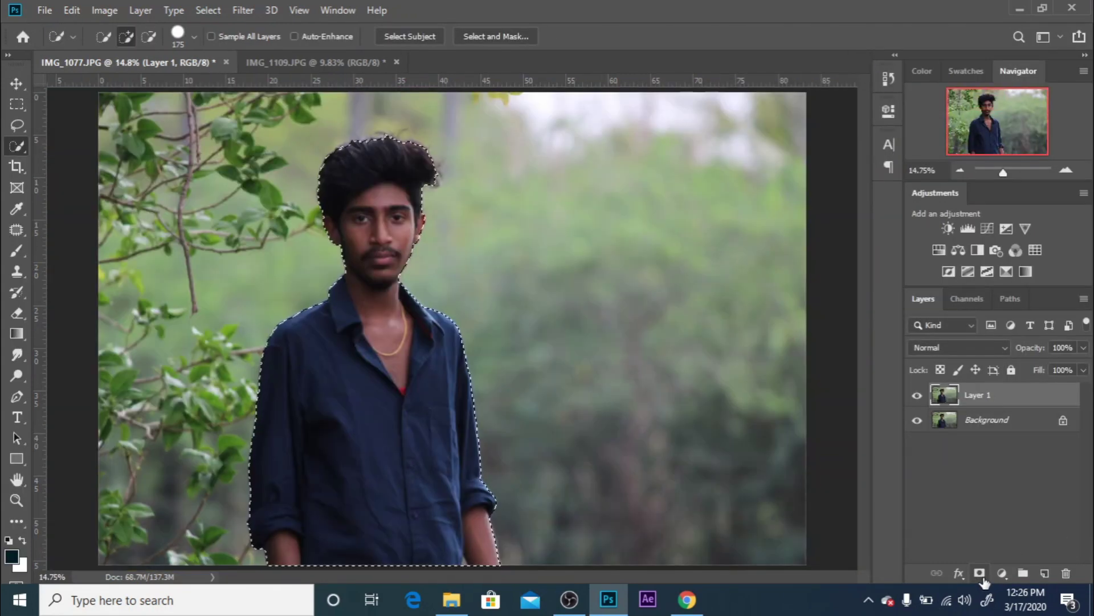
click(980, 572)
click(916, 420)
- Open the clem-onojeghuo backpacker stock photo
key(ctrl+o)
click(183, 157)
click(515, 406)
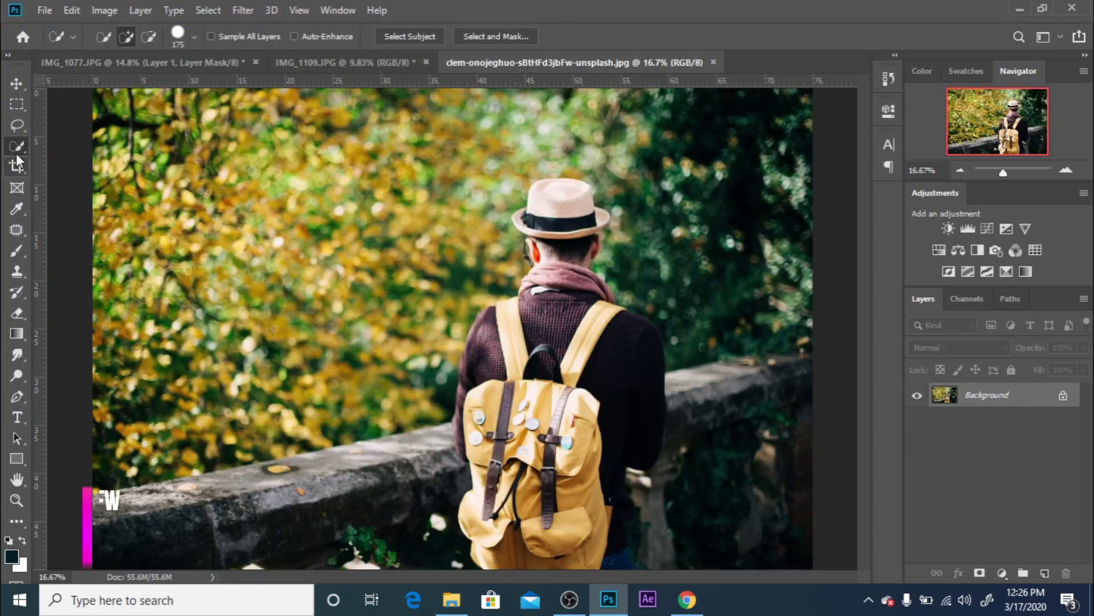
- Lasso around the backpacker and remove him with Content-Aware Fill
click(17, 125)
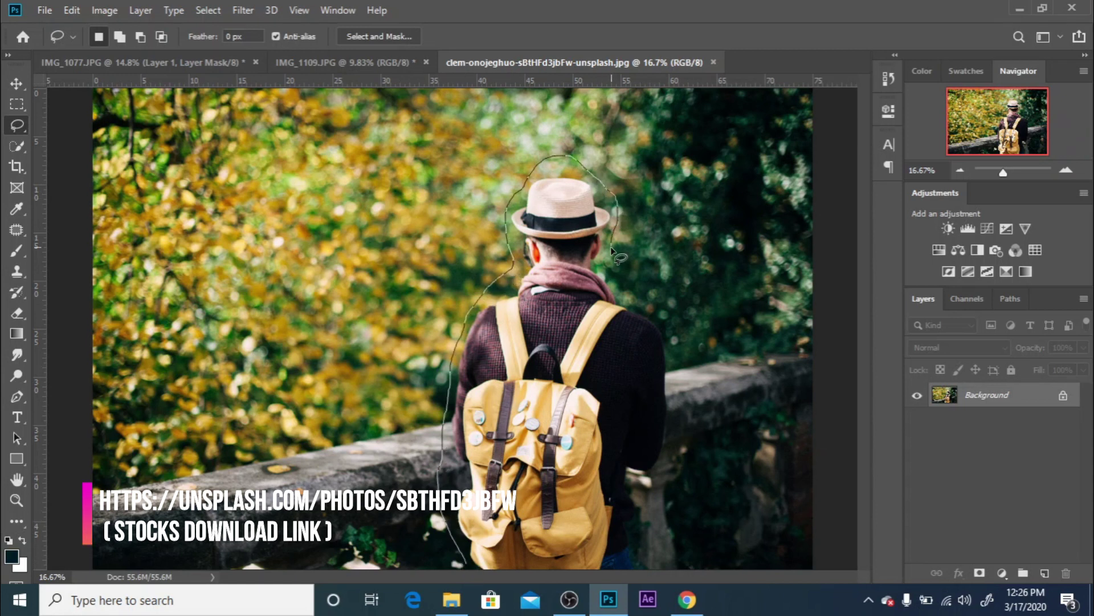
drag(683, 409, 663, 512)
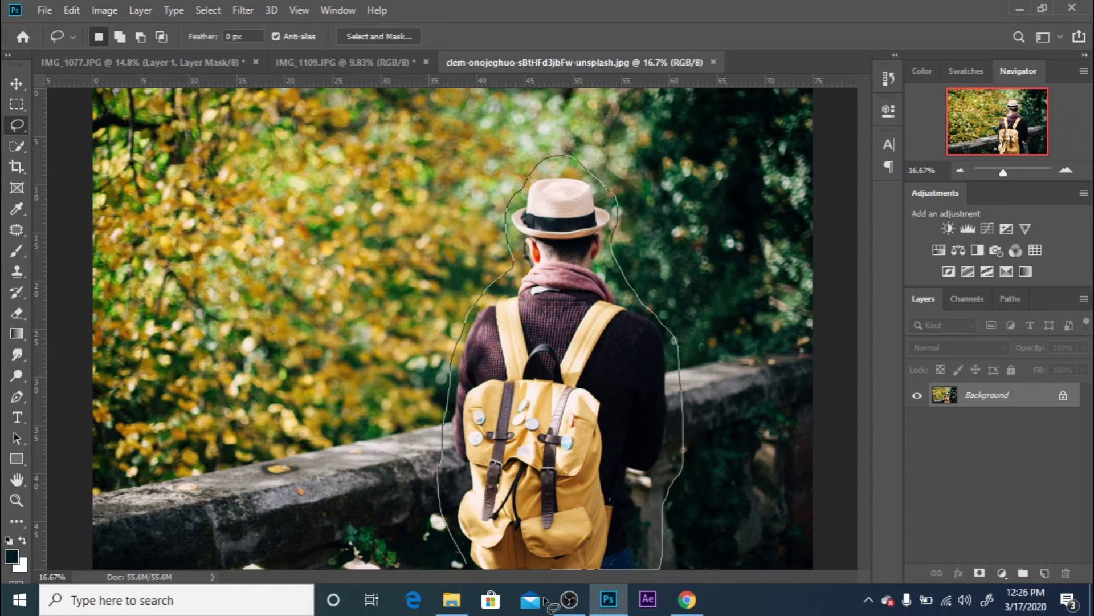
drag(477, 597, 478, 597)
click(72, 9)
click(137, 288)
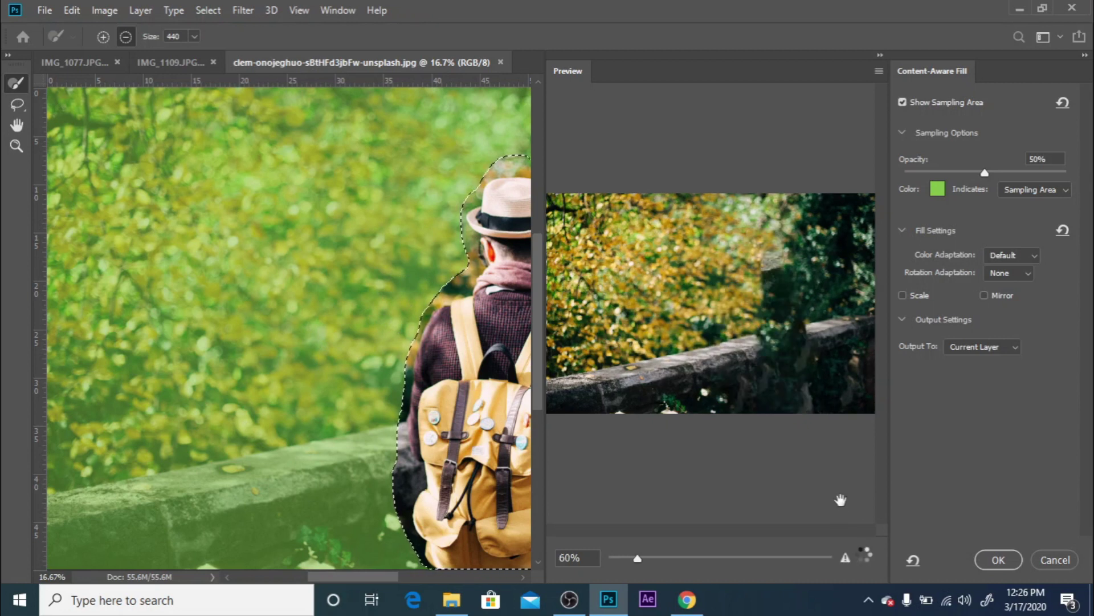
click(992, 561)
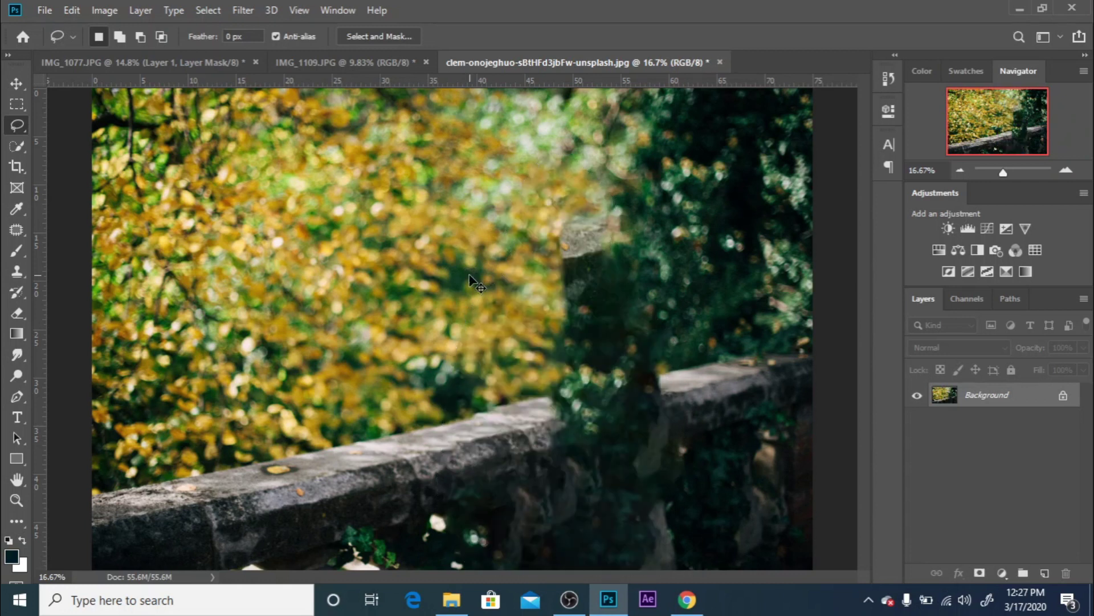
- Drag the leaves photo into the portrait, then close it without saving
drag(469, 57, 527, 149)
key(v)
drag(544, 314, 407, 239)
click(962, 147)
click(537, 232)
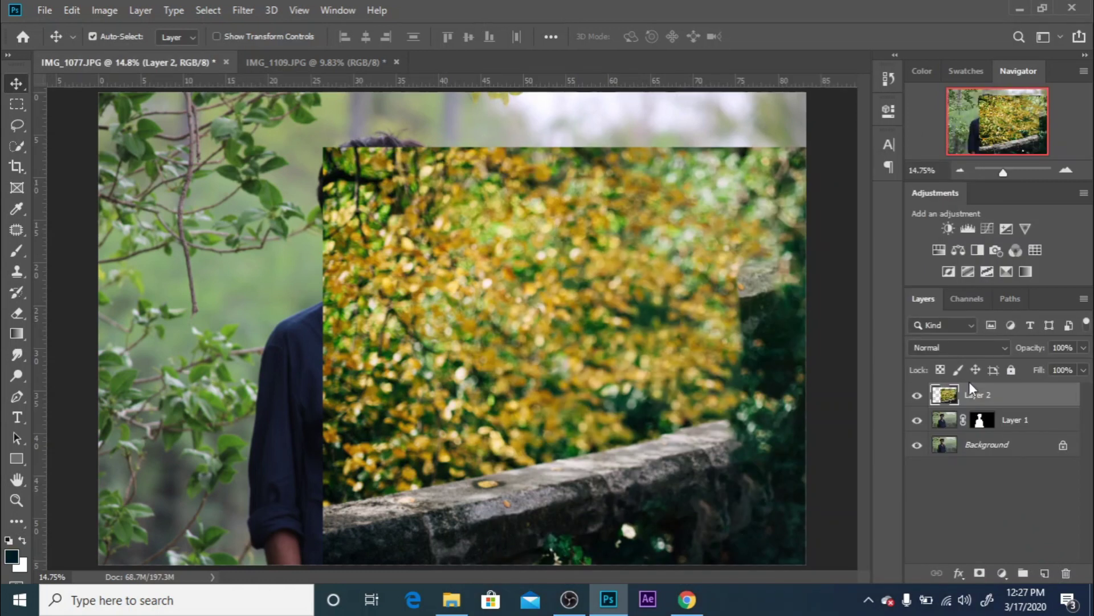
- Place the leaves layer beneath the man, scaled to about 139% and flipped horizontally
key(ctrl+minus)
key(ctrl+minus)
drag(550, 355, 423, 373)
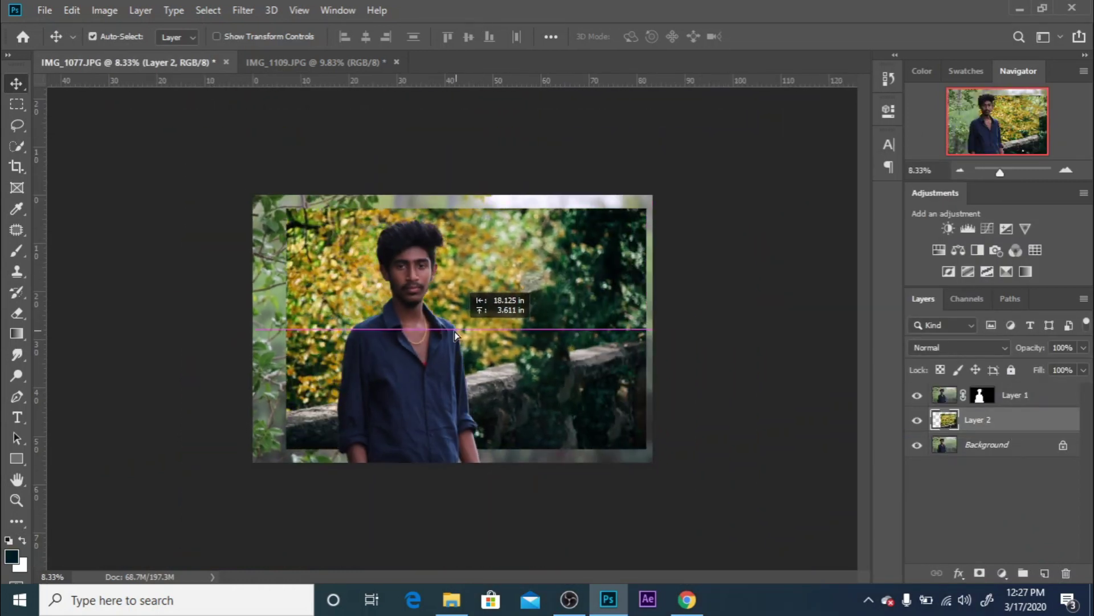
key(ctrl+t)
drag(613, 244, 780, 171)
mouse_move(596, 307)
mouse_down()
mouse_move(596, 358)
mouse_move(540, 358)
mouse_move(578, 326)
mouse_up()
right_click(595, 360)
click(625, 558)
key(Return)
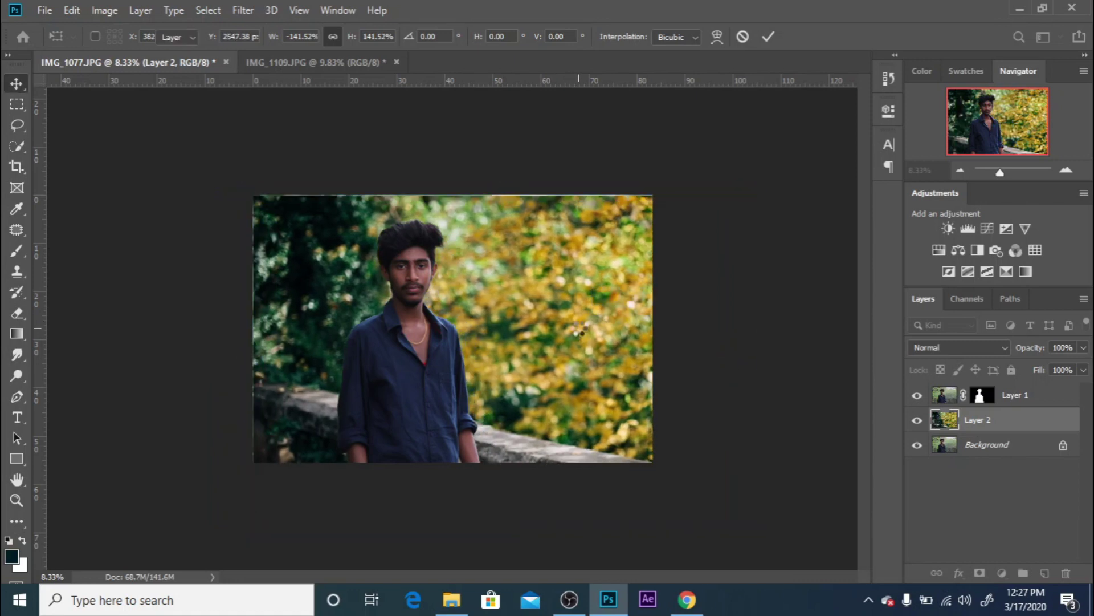
- Stamp all visible layers into a new Layer 3 above Layer 1
key(ctrl+0)
click(1062, 402)
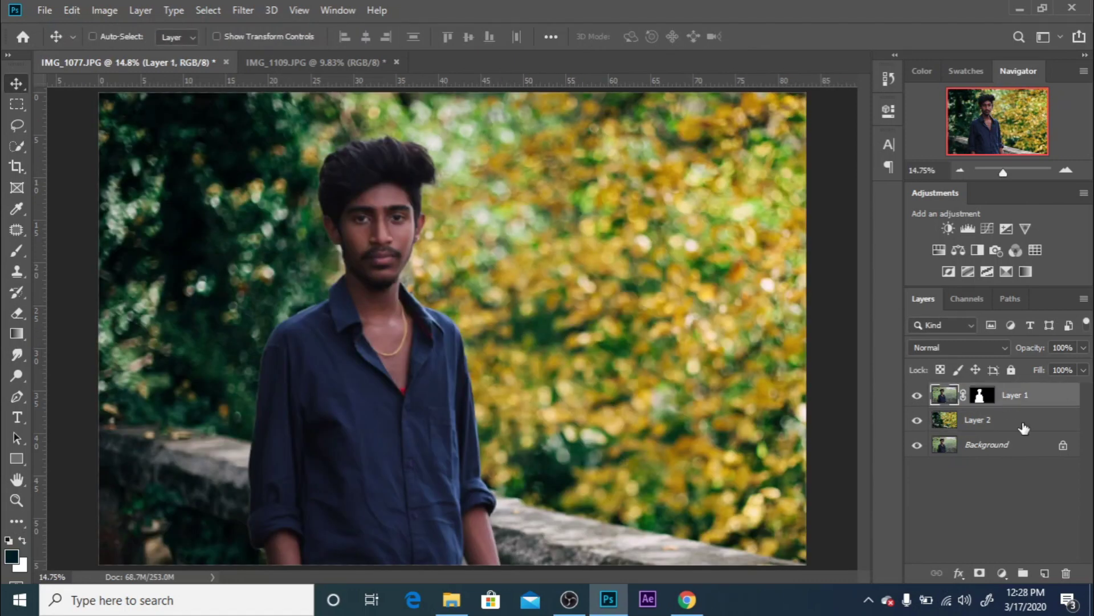
key(ctrl+shift+alt+n)
- In Camera Raw Filter set Shadows +100, Highlights -88, Whites -82 and raise Blacks
click(259, 12)
click(290, 111)
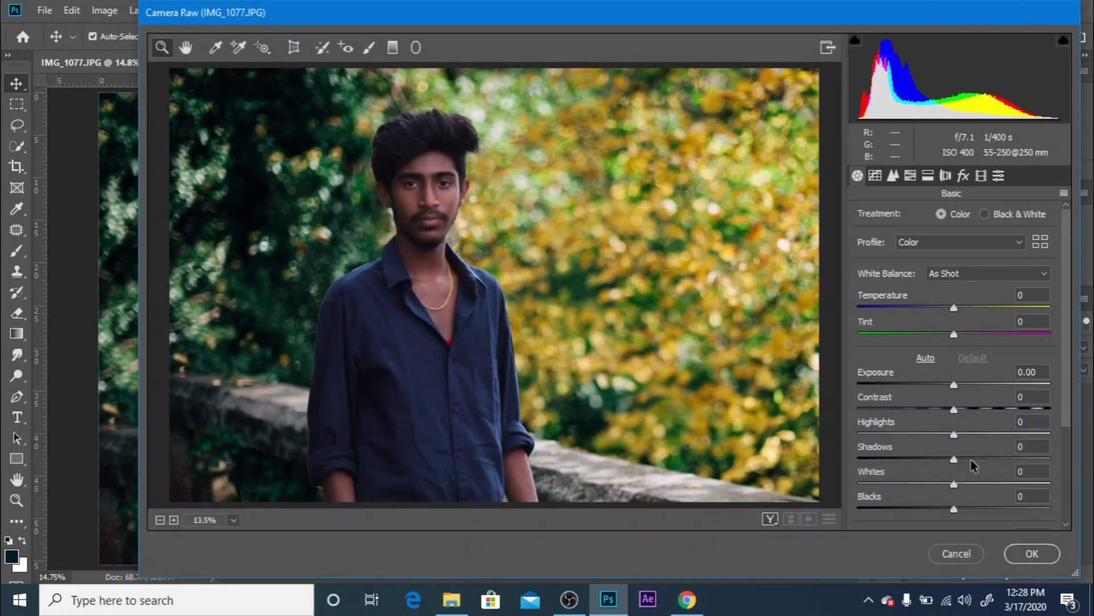
drag(973, 466, 1058, 474)
drag(953, 435, 877, 434)
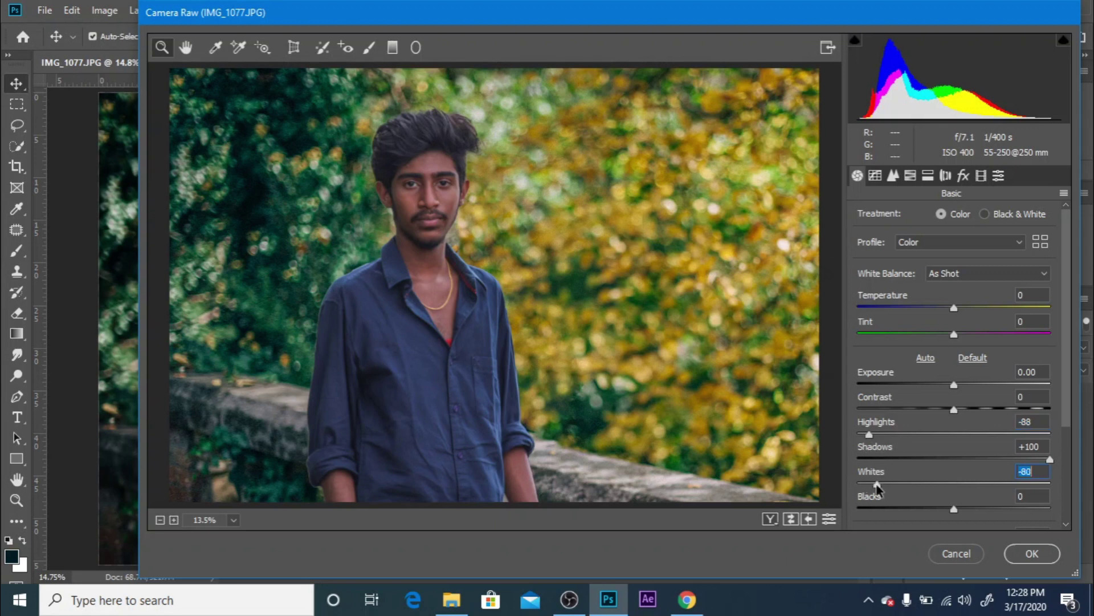
drag(878, 489, 875, 488)
drag(954, 509, 1039, 509)
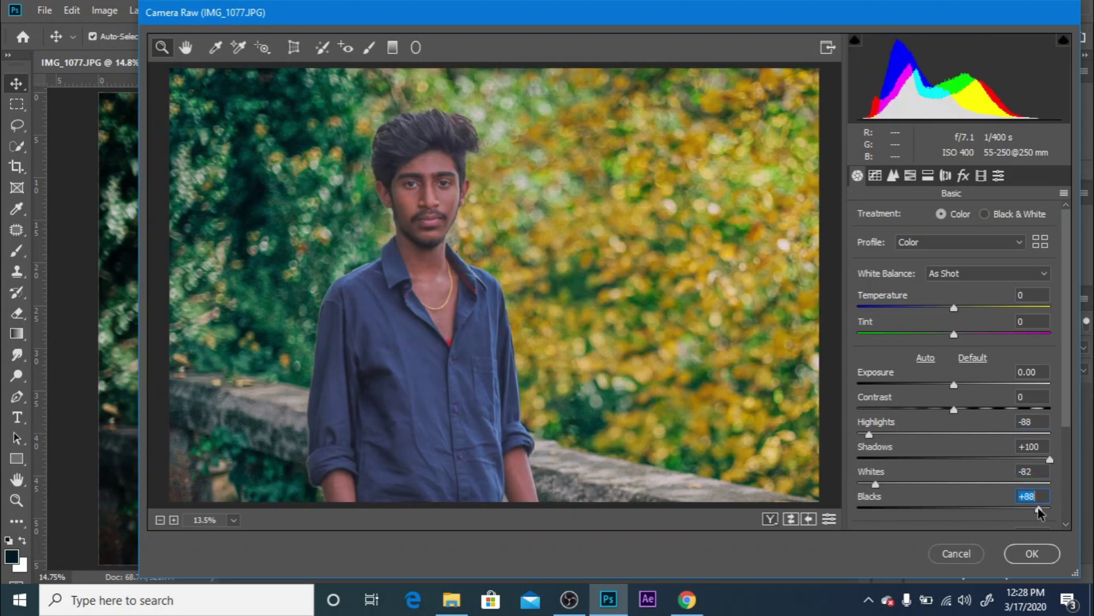
- Add texture and clarity and nudge Exposure up to +0.15
scroll(995, 441, down, 3)
mouse_move(958, 472)
mouse_down()
mouse_move(979, 471)
mouse_move(976, 494)
mouse_up()
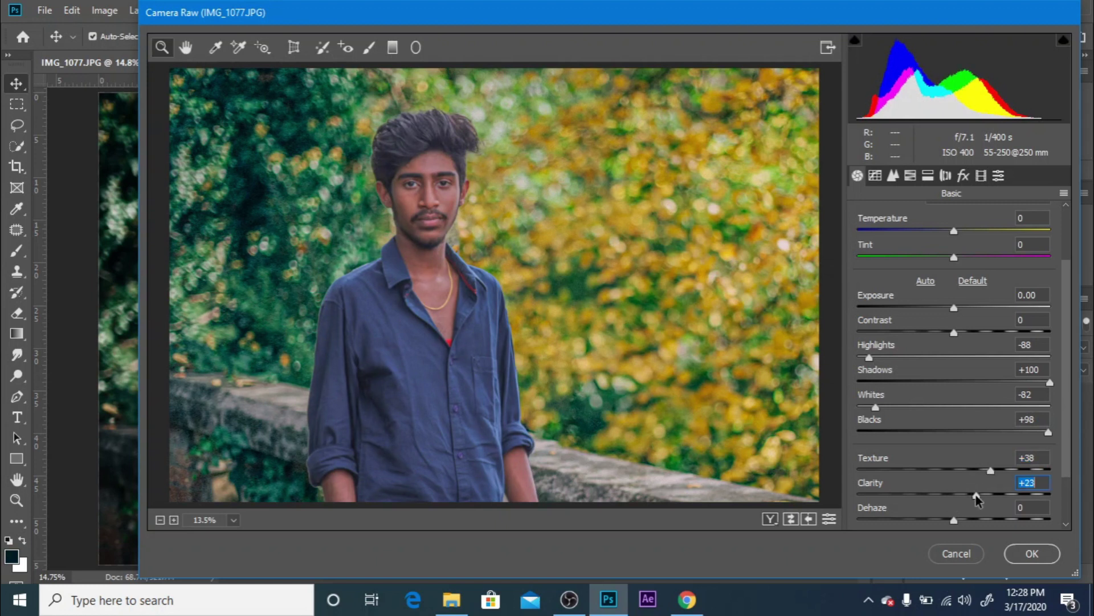
key(Up)
key(Up)
key(Up)
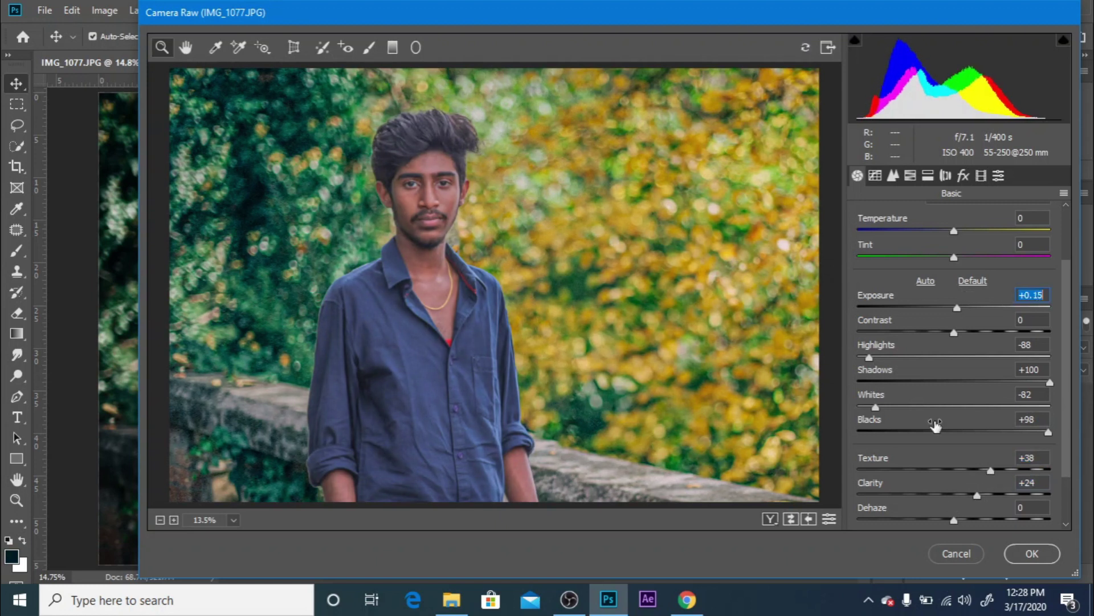
scroll(969, 399, down, 3)
drag(953, 491, 969, 491)
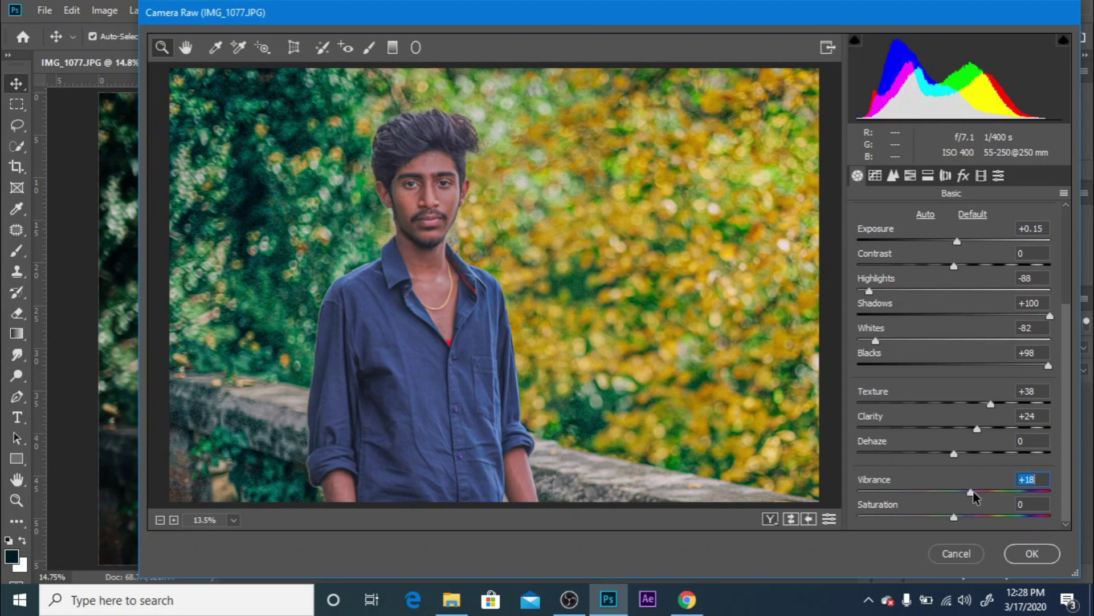
scroll(969, 456, up, 5)
scroll(969, 456, up, 2)
- Draw a bottom graduated filter with darkened exposure and temperature reset to 0
key(g)
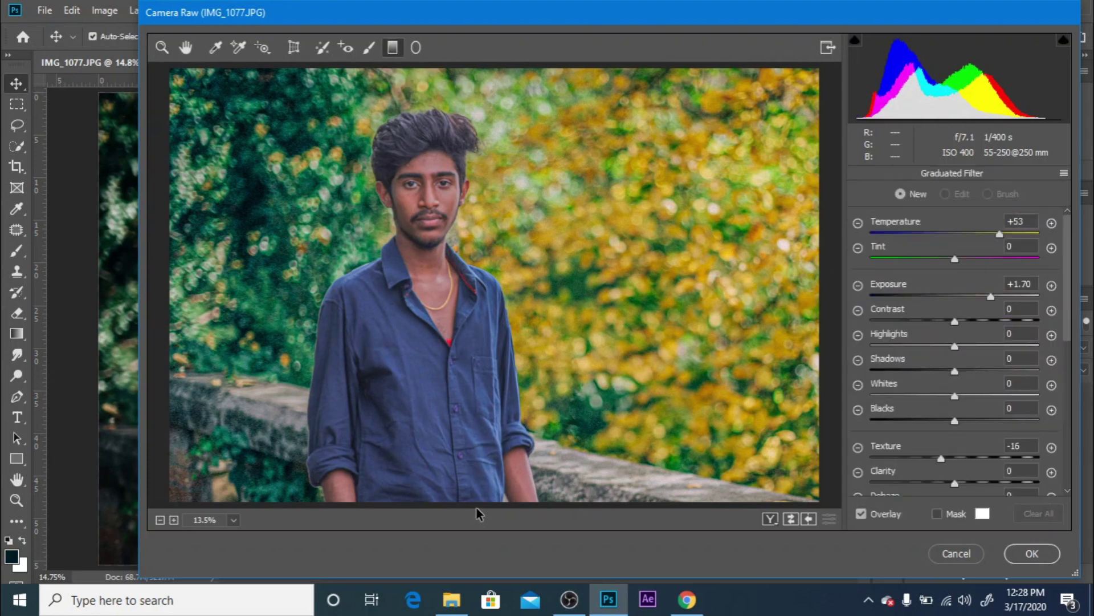
drag(476, 507, 477, 360)
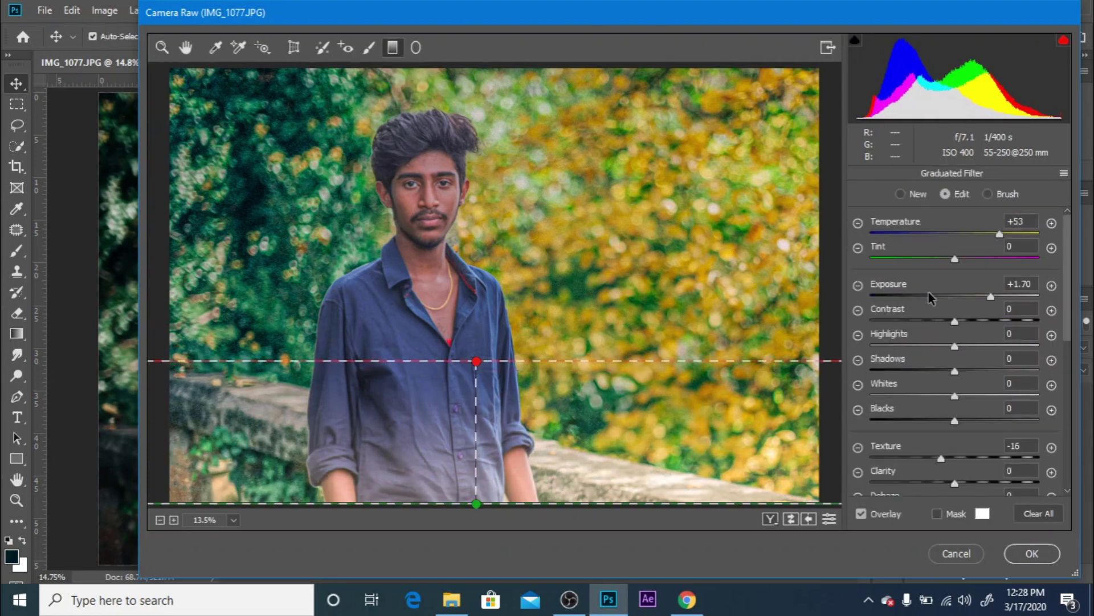
click(929, 295)
double_click(1000, 233)
drag(476, 362, 474, 325)
- Warm Temperature to +4 and set Detail Sharpening 83 and Luminance noise reduction 41
key(z)
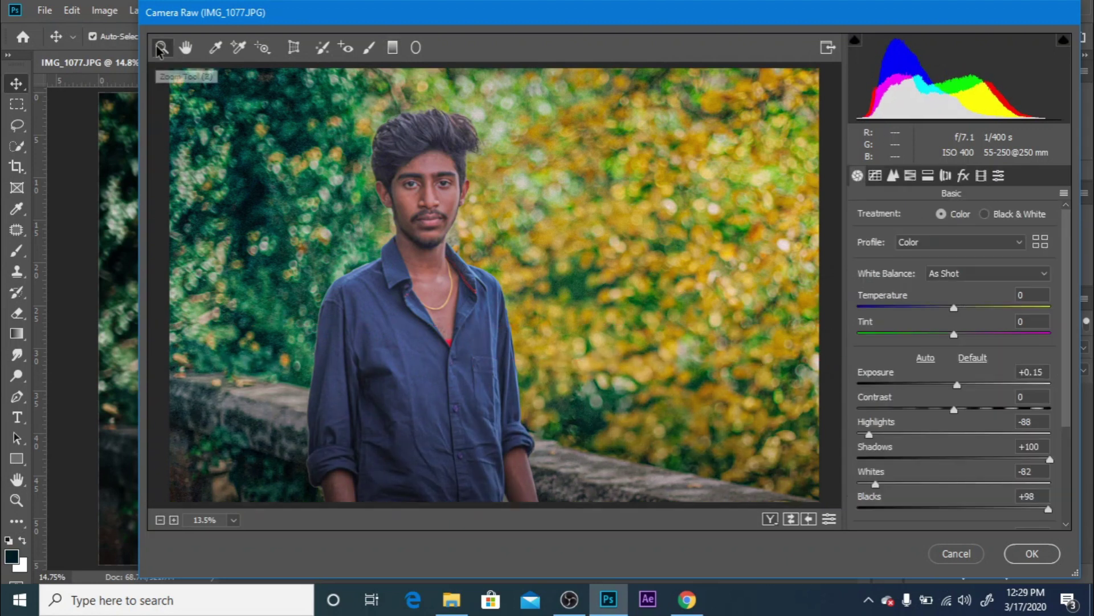
scroll(926, 300, down, 1)
drag(954, 267, 959, 292)
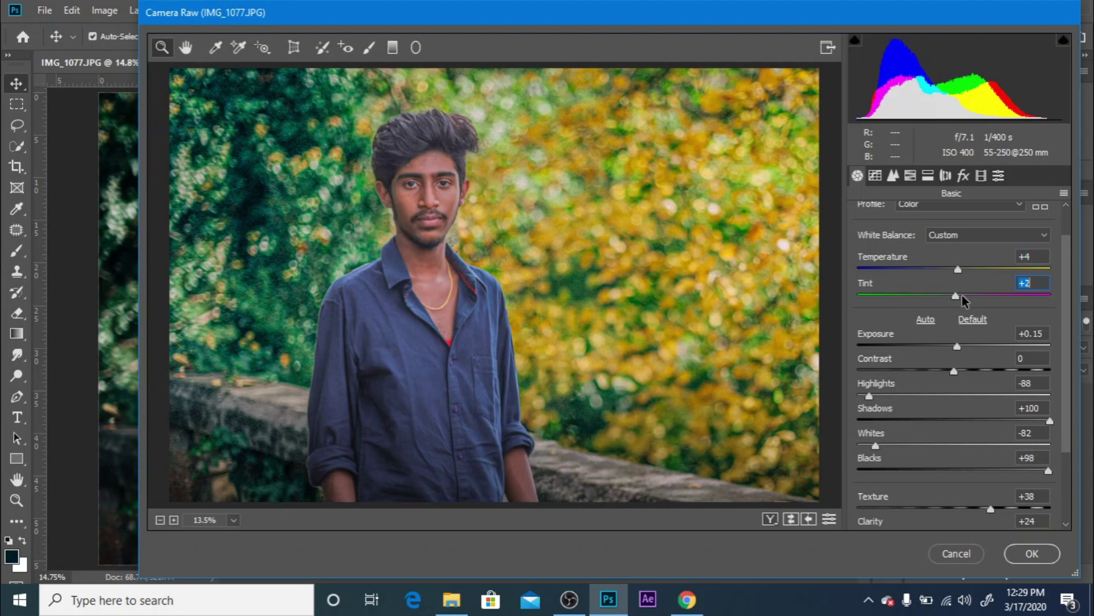
click(893, 175)
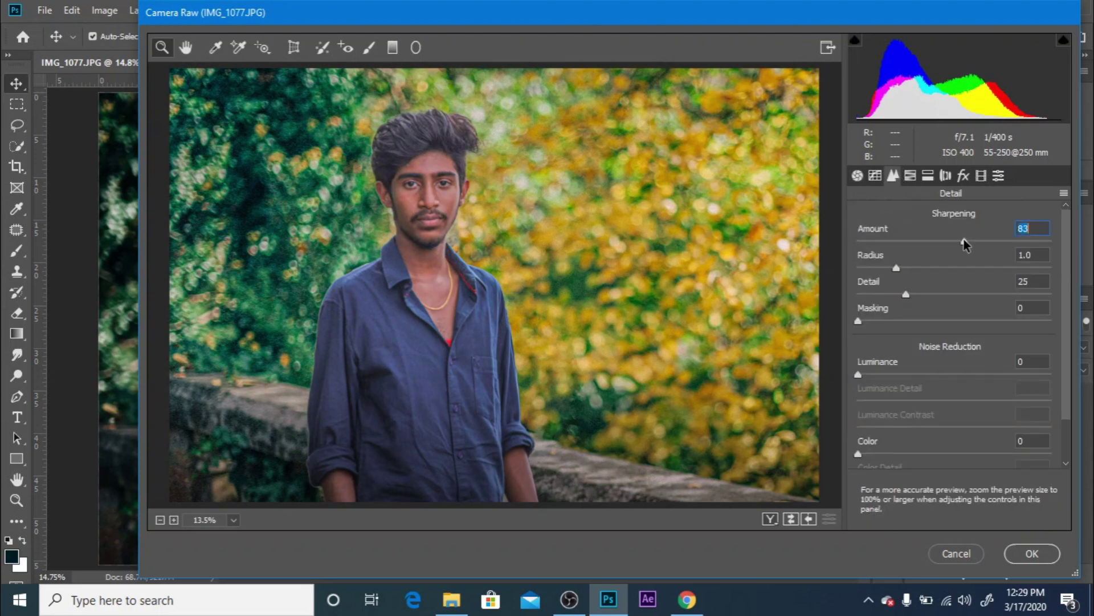
- Raise HSL luminance (Reds +41, brighter blues) and boost green, aqua and blue saturation
click(910, 175)
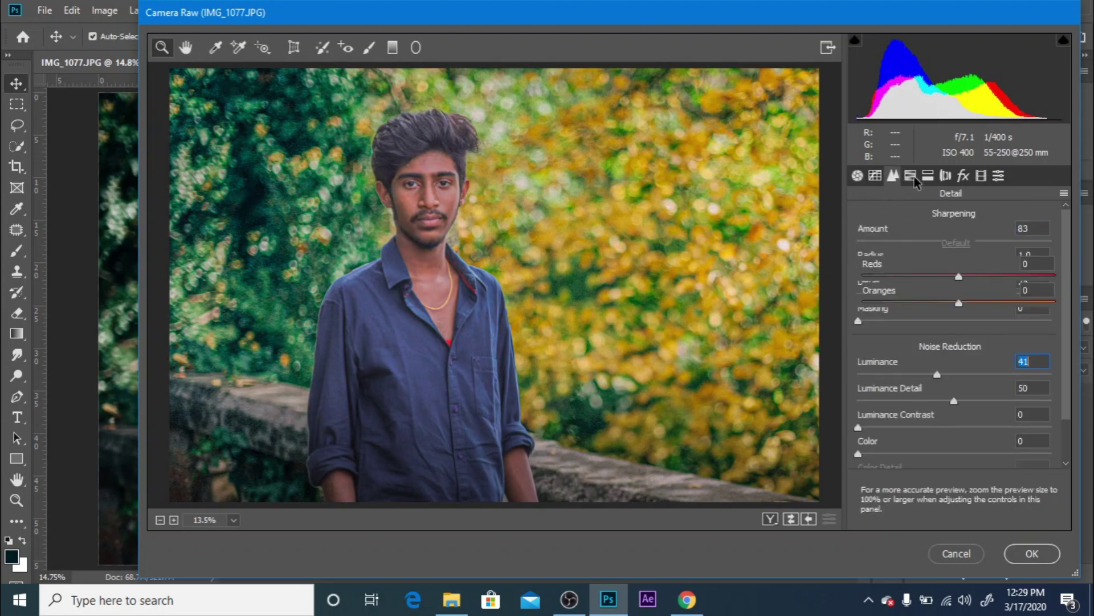
click(976, 217)
mouse_move(976, 275)
mouse_down()
mouse_move(1002, 277)
mouse_move(979, 330)
mouse_move(990, 356)
mouse_up()
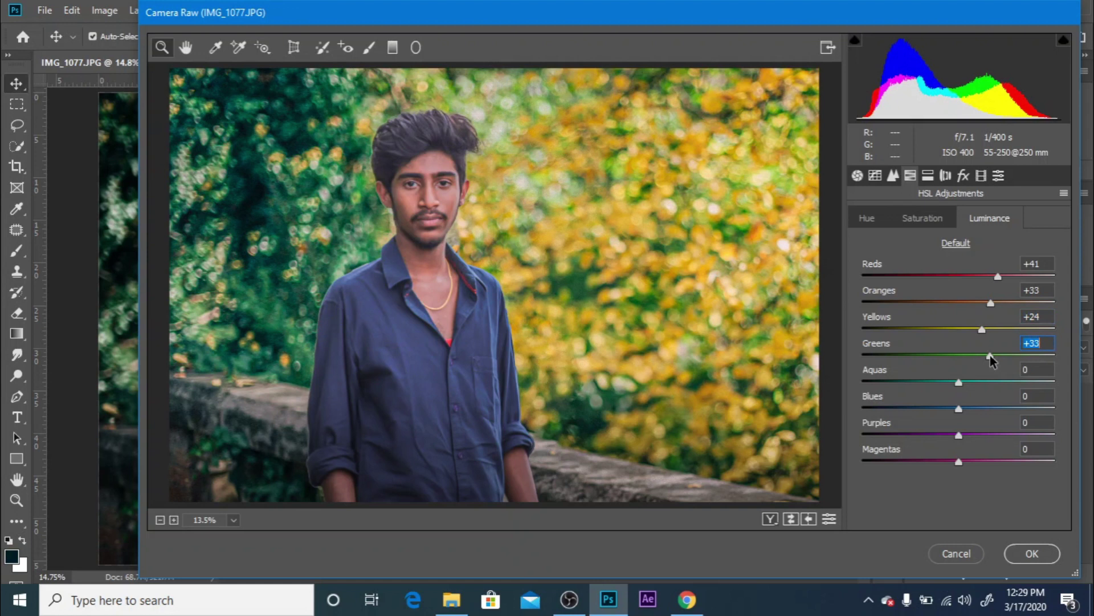
drag(959, 408, 996, 408)
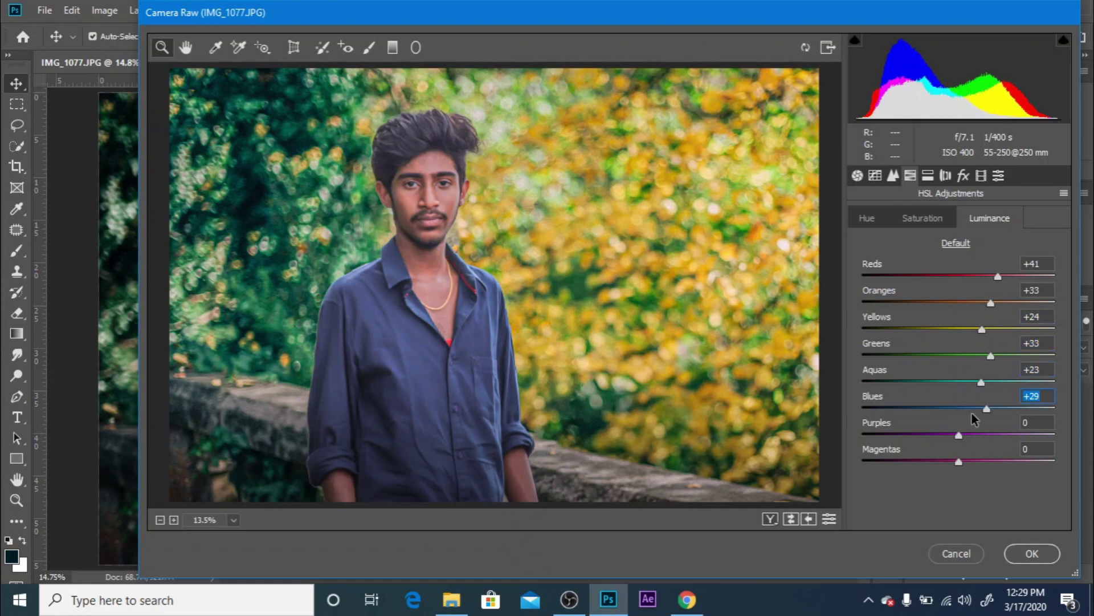
click(924, 222)
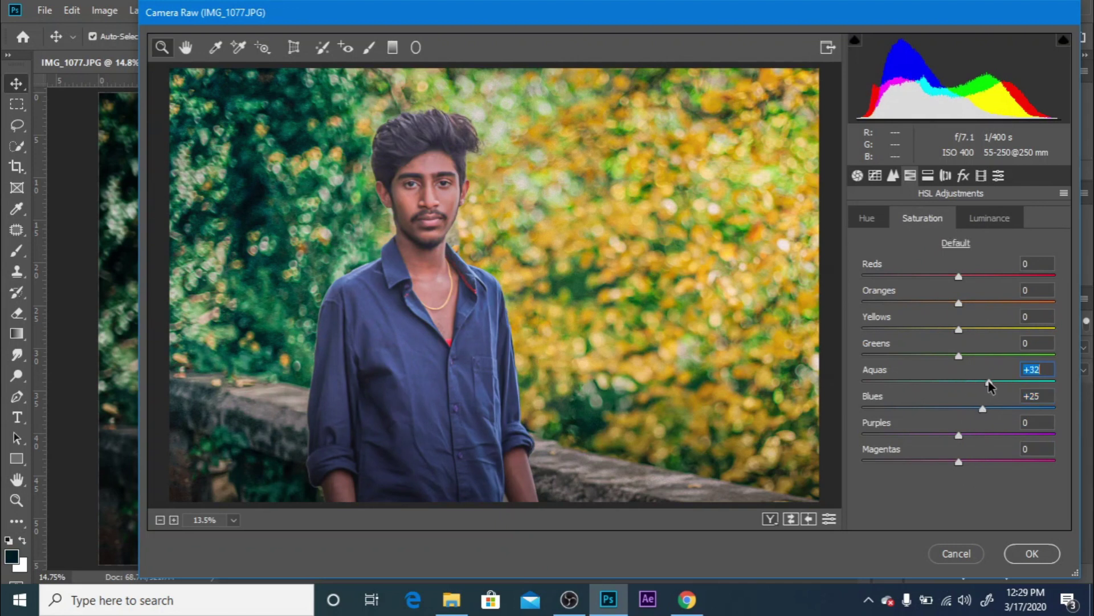
drag(959, 330, 972, 330)
- Split-tone with highlights Hue 51/Saturation 14 and shadows Hue 251/Saturation 10
click(928, 175)
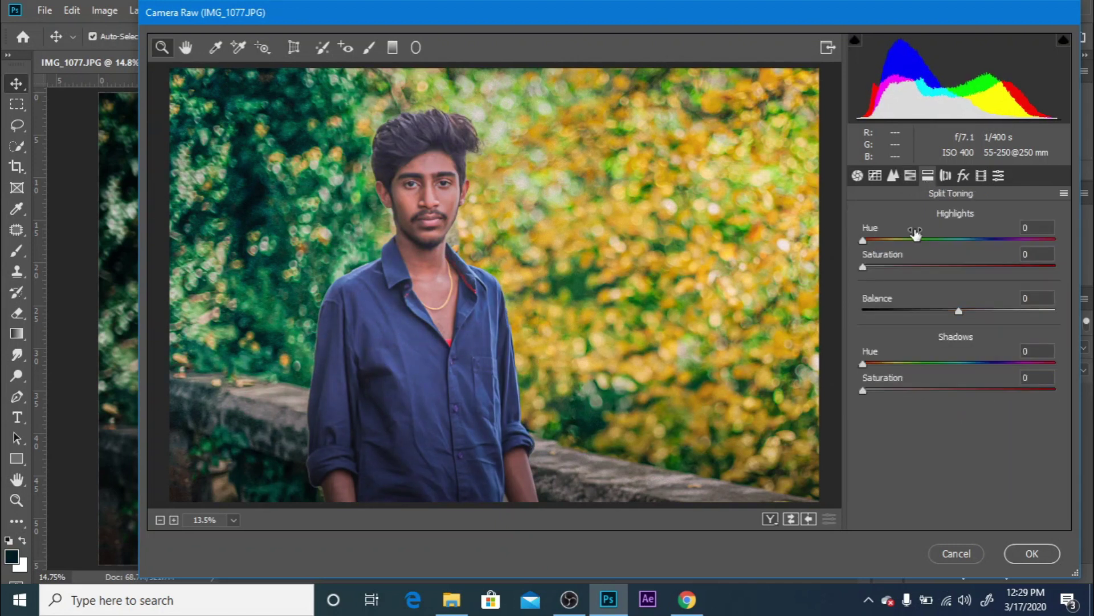
click(883, 266)
click(933, 364)
click(893, 391)
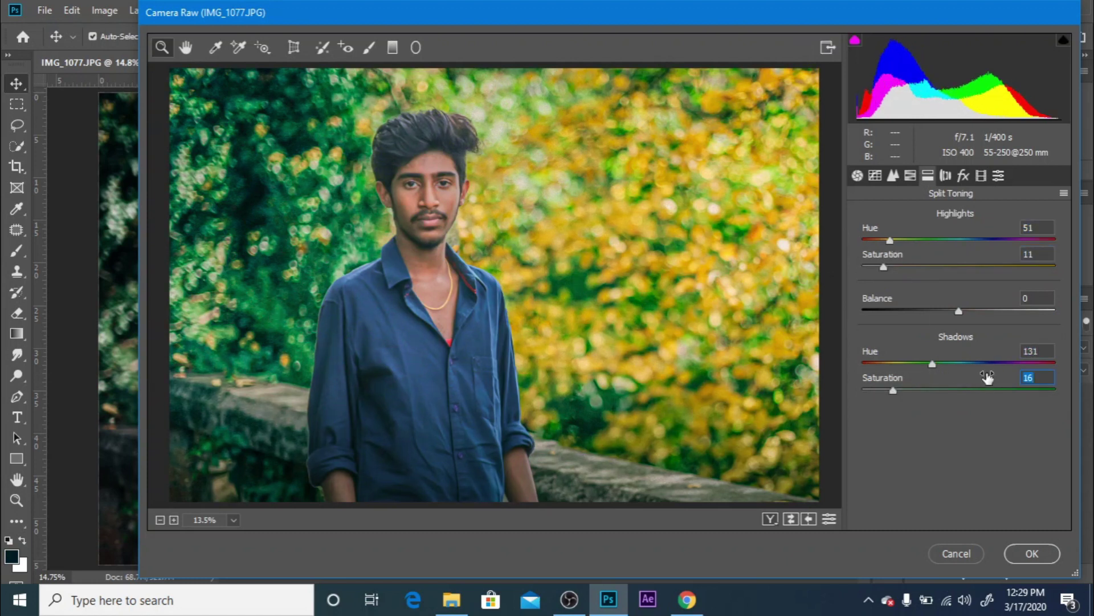
click(983, 363)
drag(983, 365, 1028, 369)
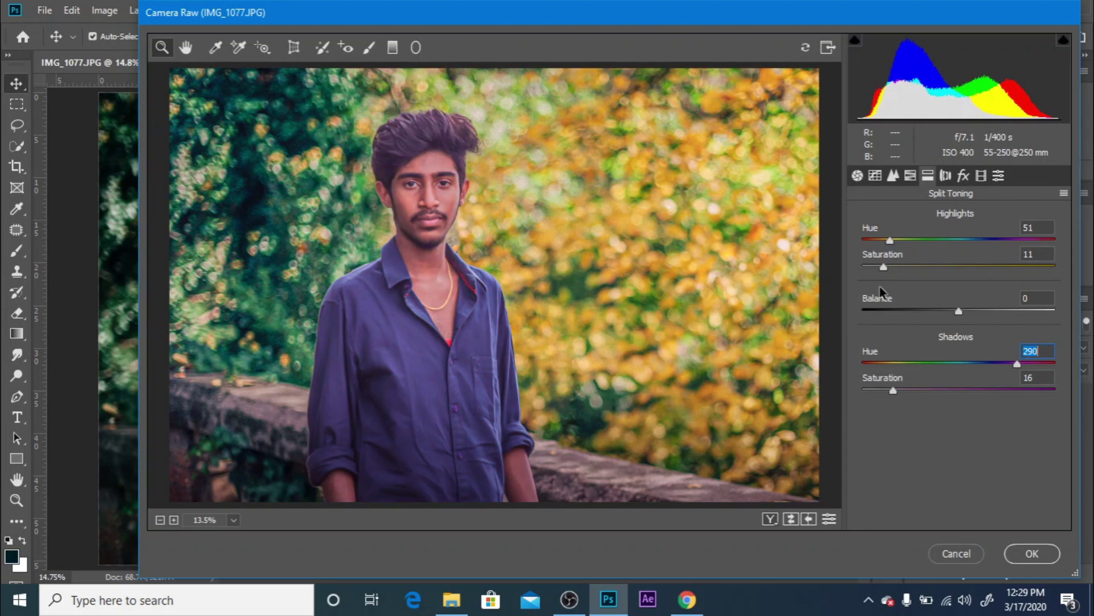
click(882, 391)
click(996, 363)
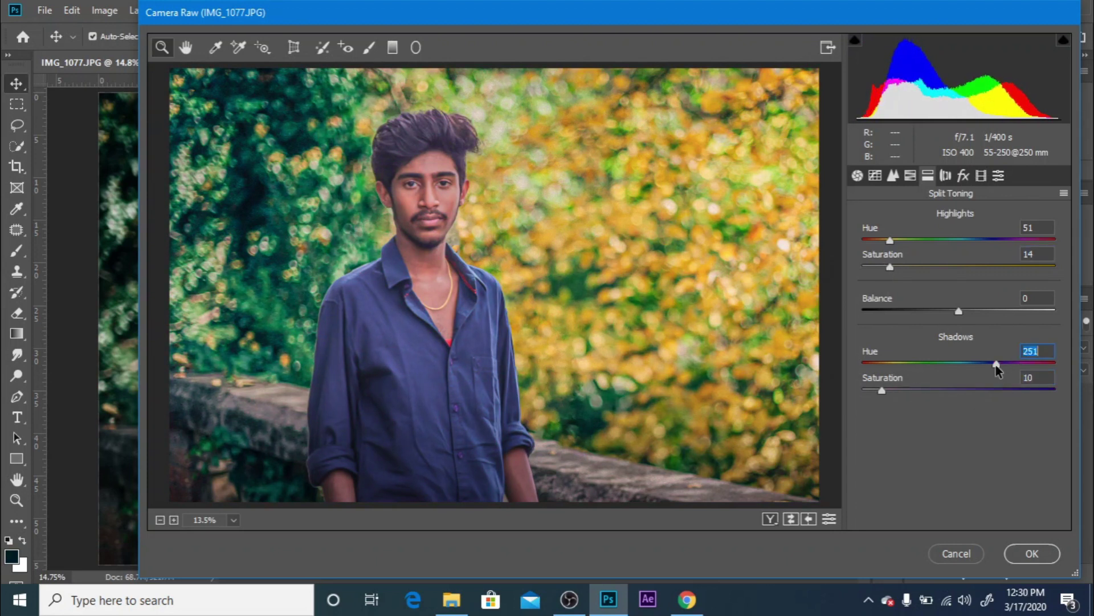
- Review Lens Corrections, reset the Effects vignette amount to 0, and apply the grade
click(945, 175)
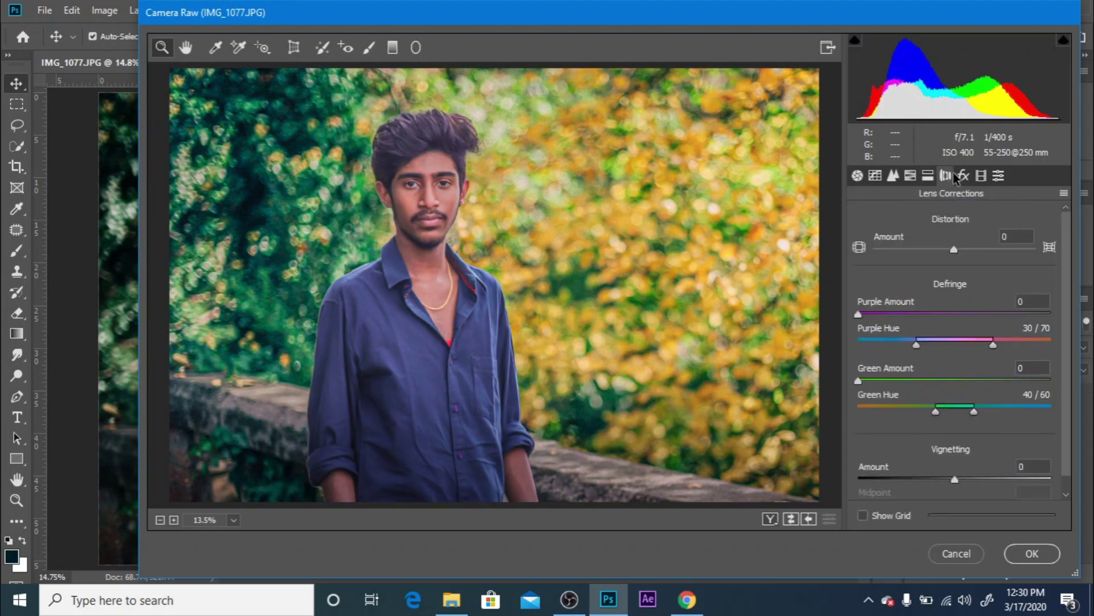
click(964, 175)
double_click(955, 384)
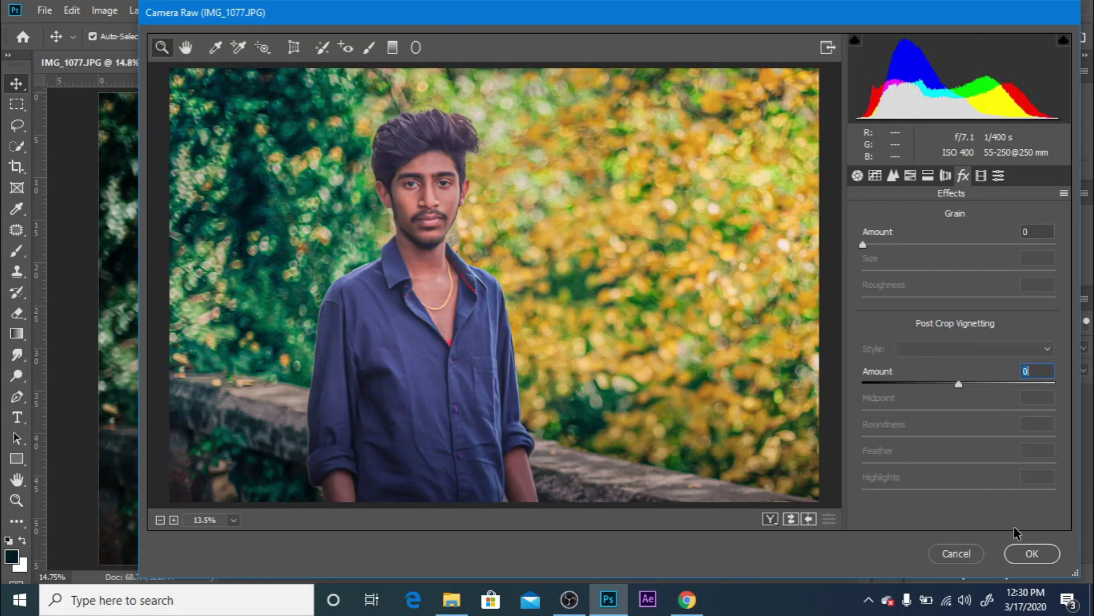
click(1031, 554)
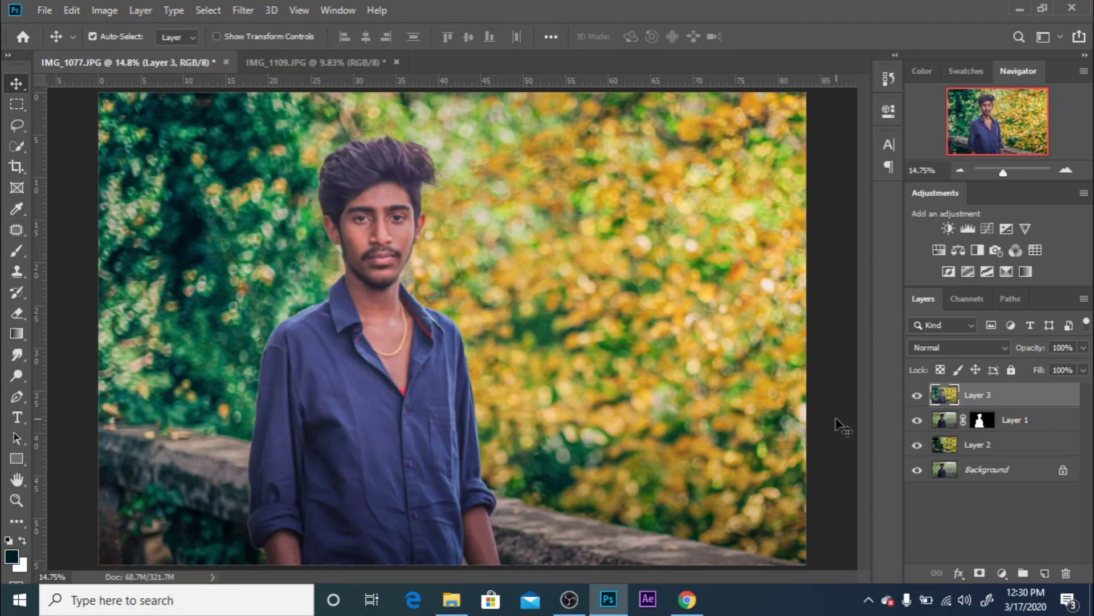
- Duplicate Layer 3 and begin smudging facial skin at 13% strength with an 80–100 brush
key(ctrl+j)
scroll(366, 293, up, 1)
scroll(293, 318, up, 2)
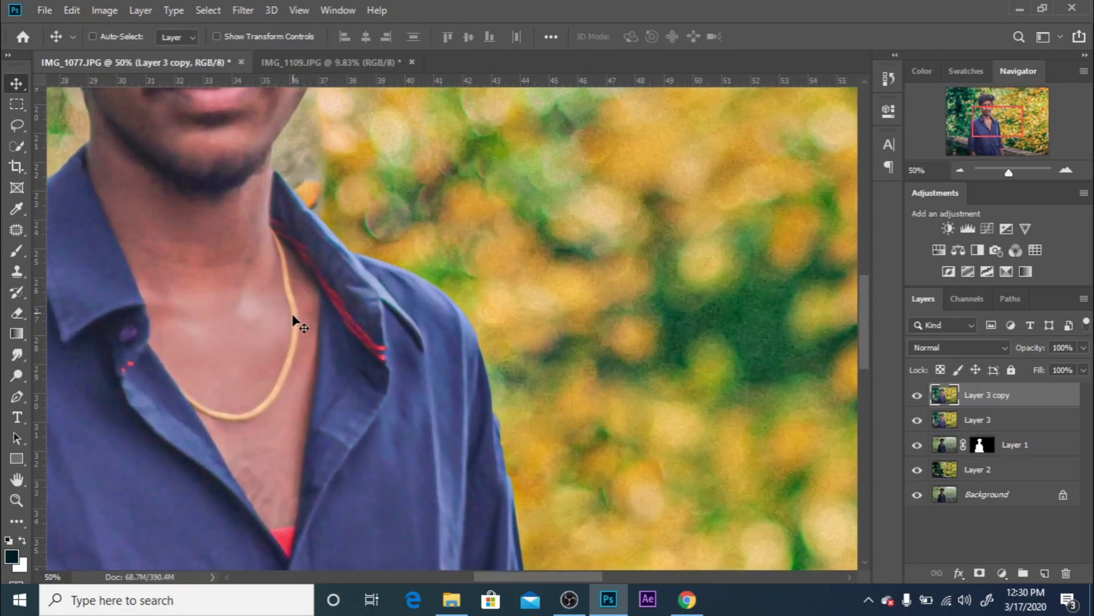
scroll(524, 473, up, 2)
scroll(415, 432, up, 1)
scroll(415, 439, up, 1)
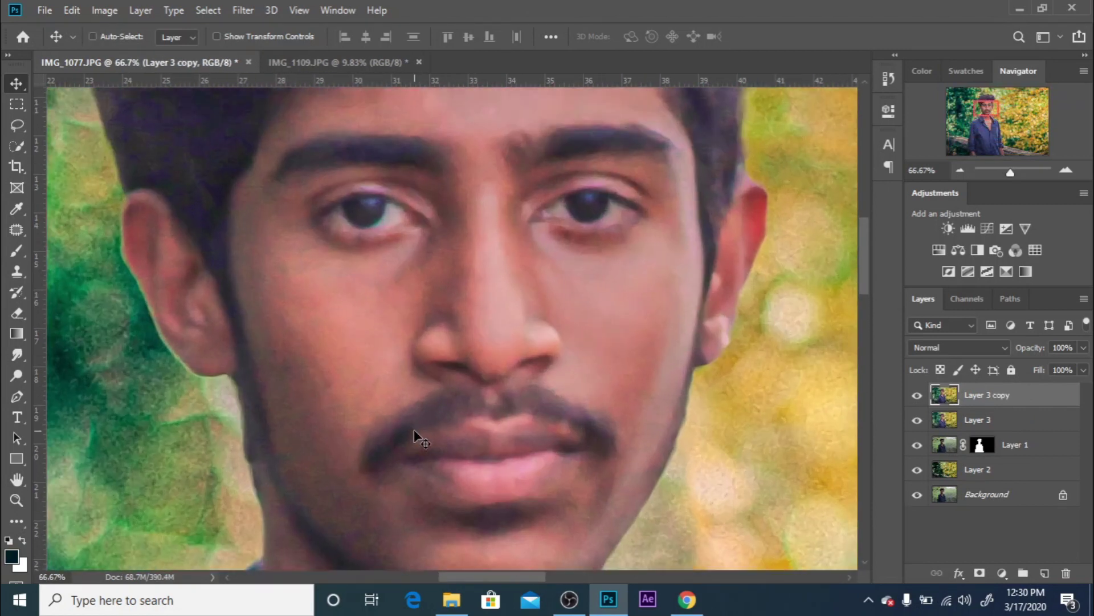
scroll(372, 422, up, 1)
click(17, 354)
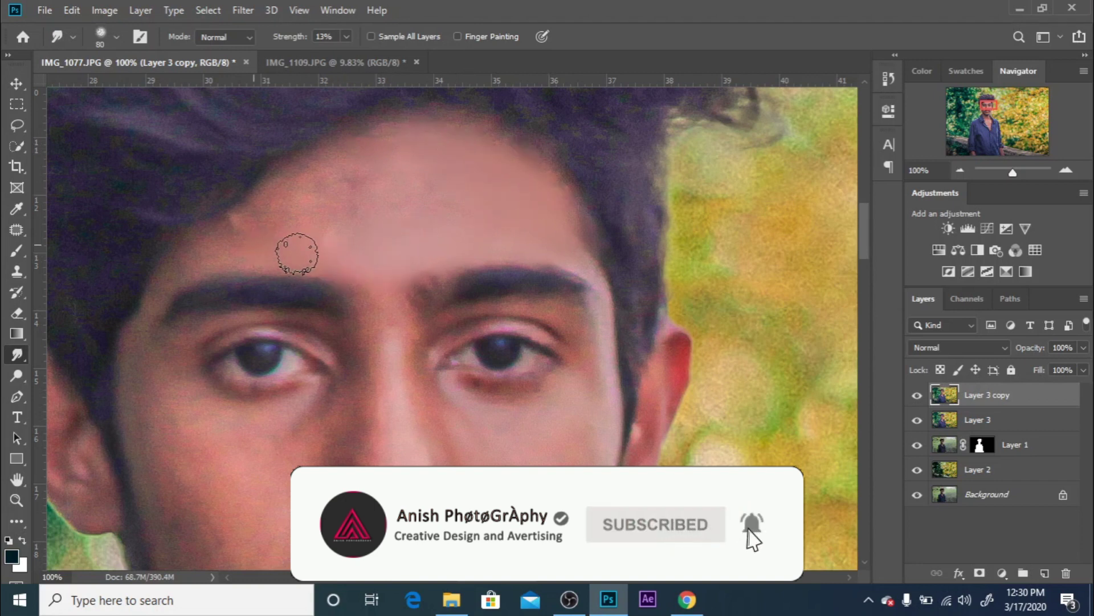
key(bracketright)
key(bracketright)
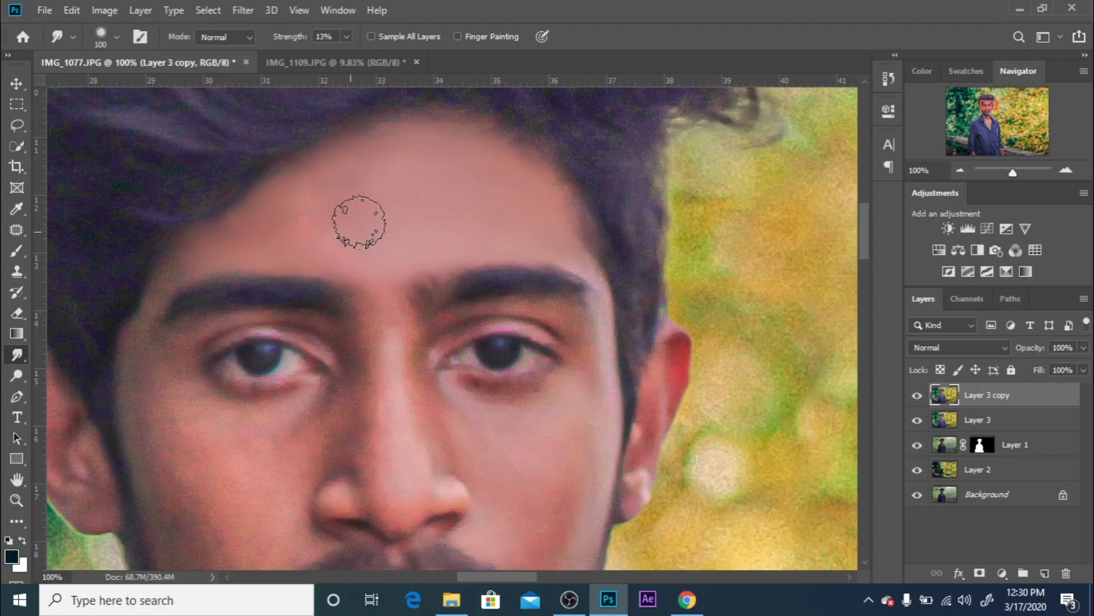
key(bracketleft)
key(bracketleft)
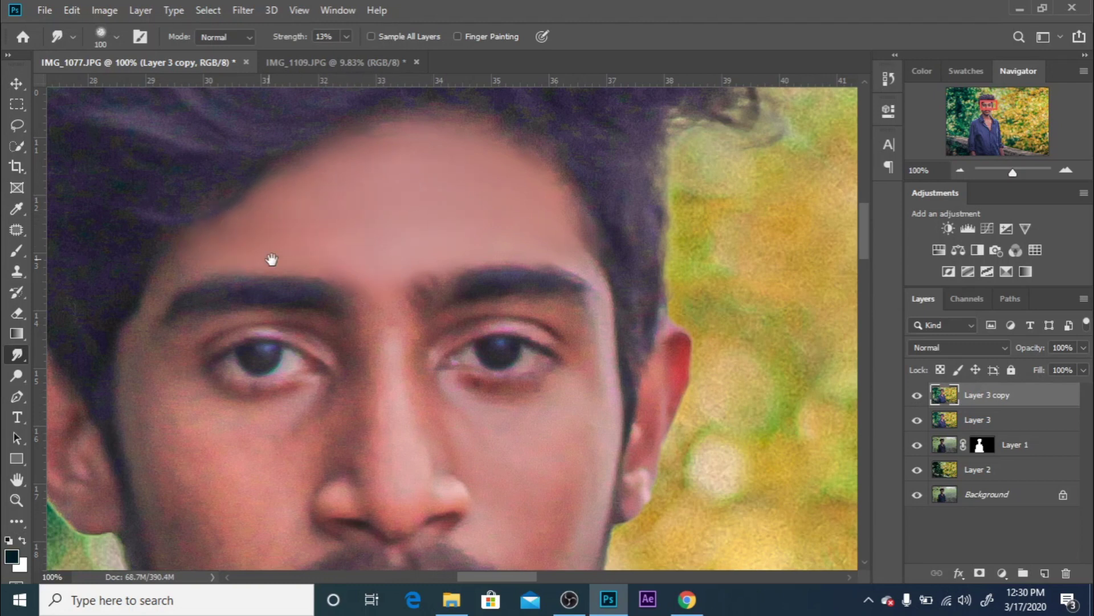
- Smooth the skin around the eyes, nose and cheek, resizing the brush for each area
scroll(462, 216, left, 5)
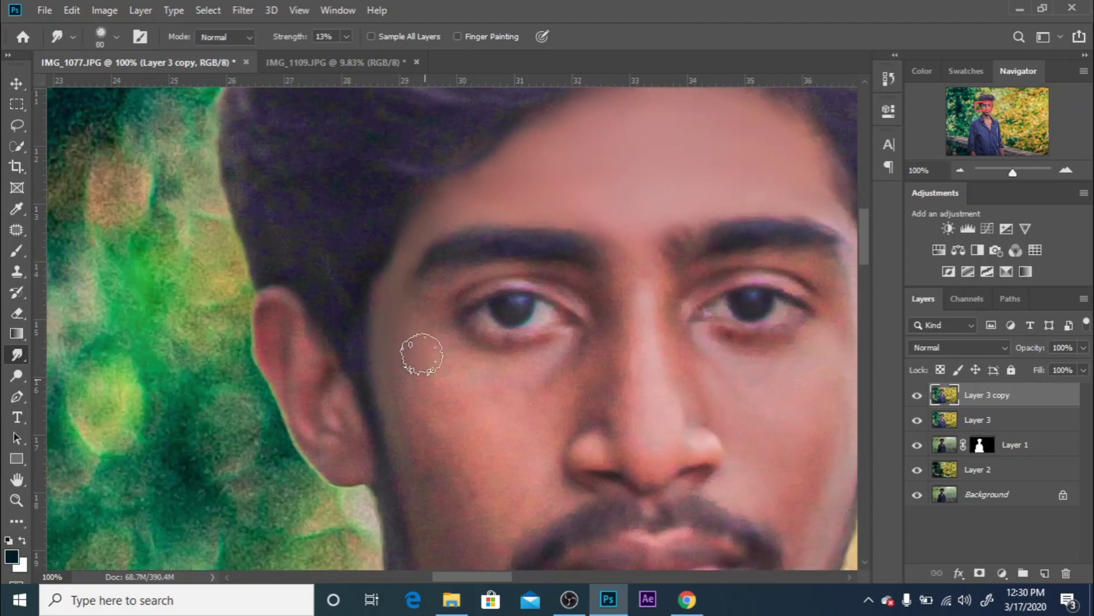
scroll(422, 354, down, 4)
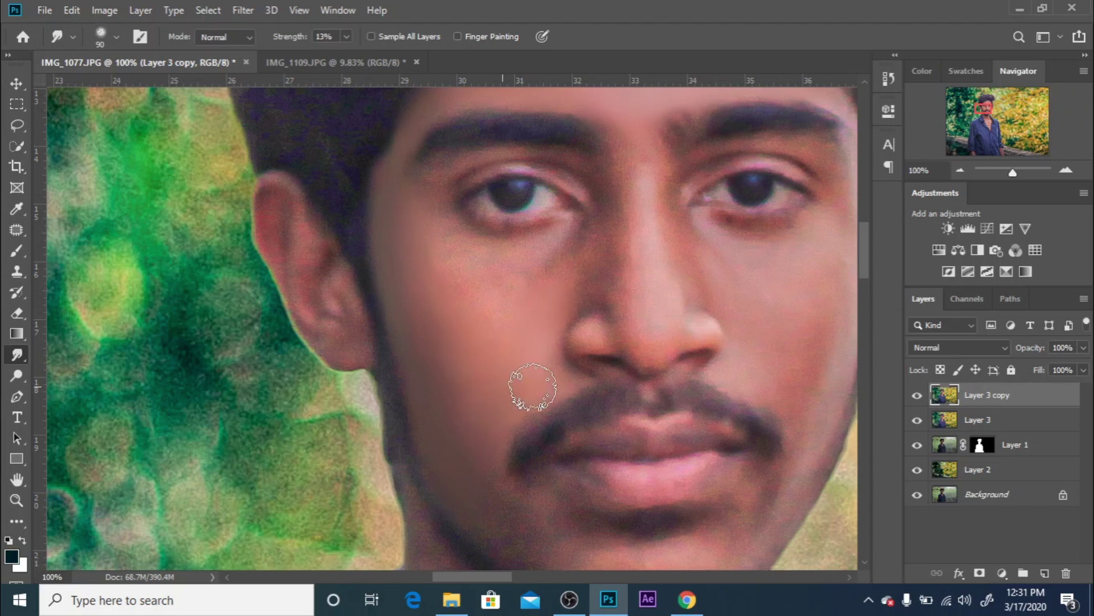
scroll(513, 394, up, 3)
key(bracketright)
key(bracketleft)
key(bracketleft)
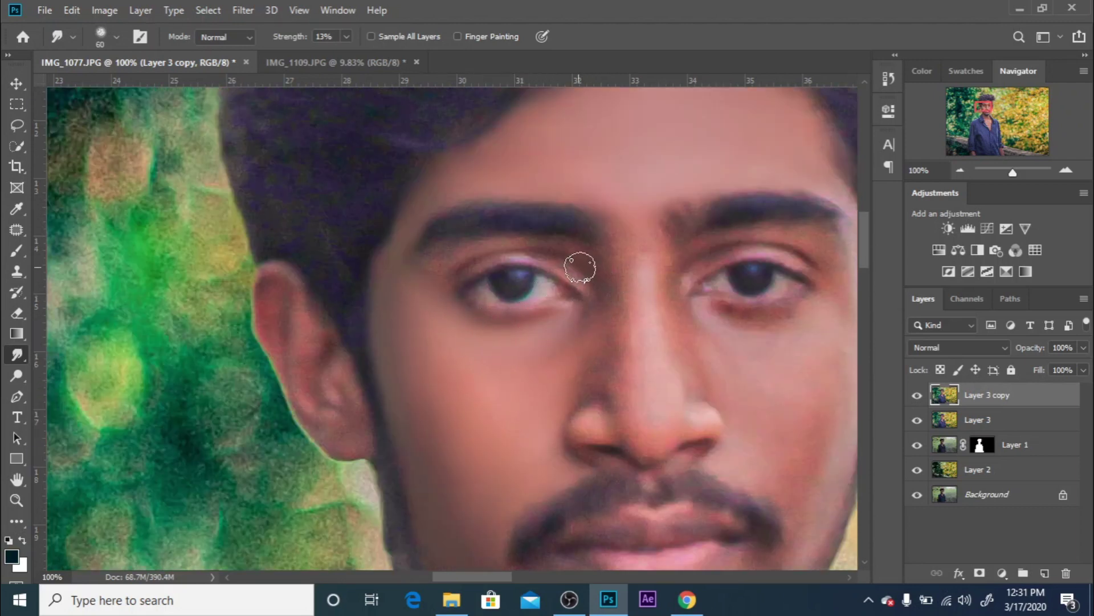
key(bracketleft)
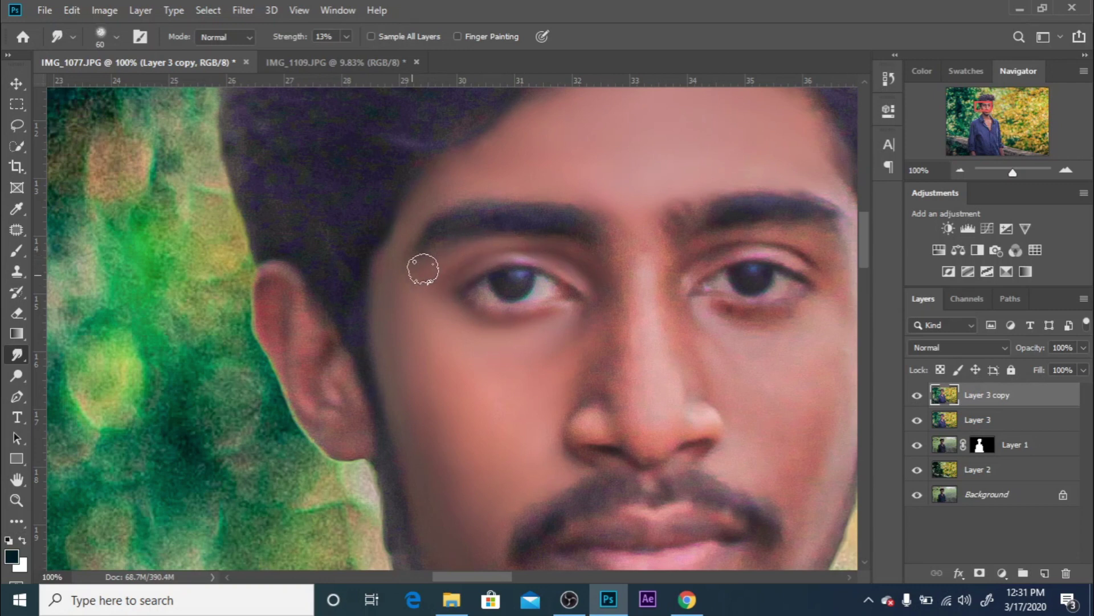
key(bracketright)
key(bracketleft)
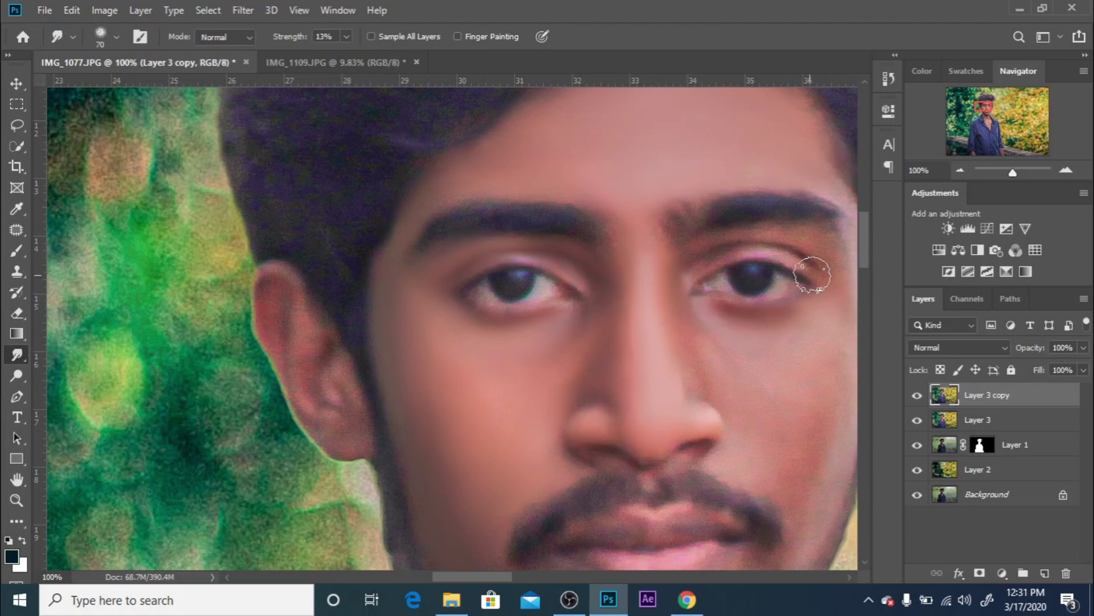
key(bracketleft)
scroll(631, 221, right, 5)
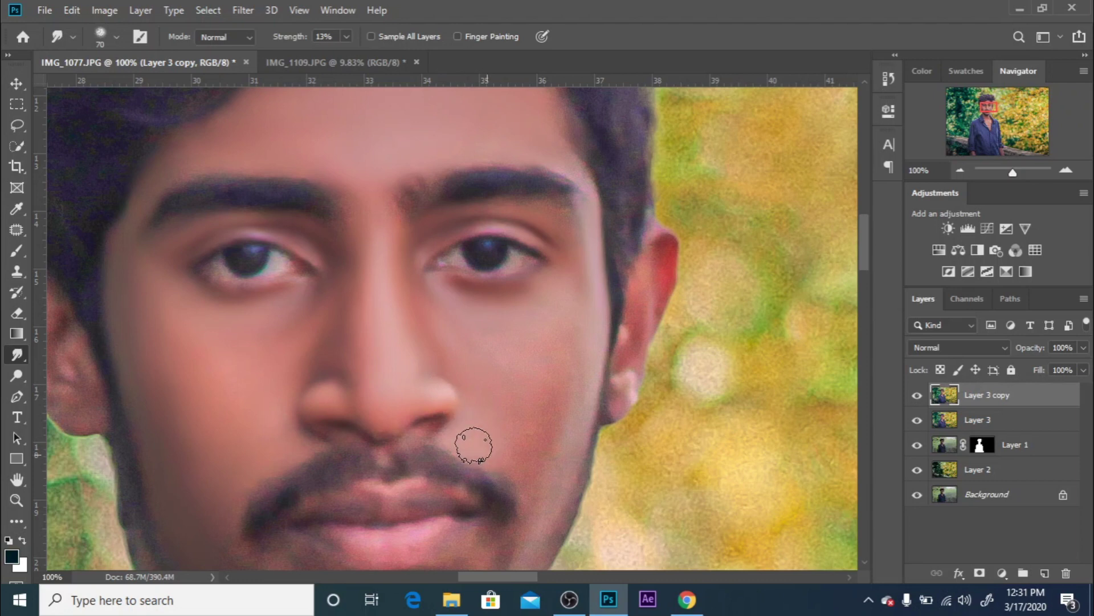
key(bracketright)
key(bracketright)
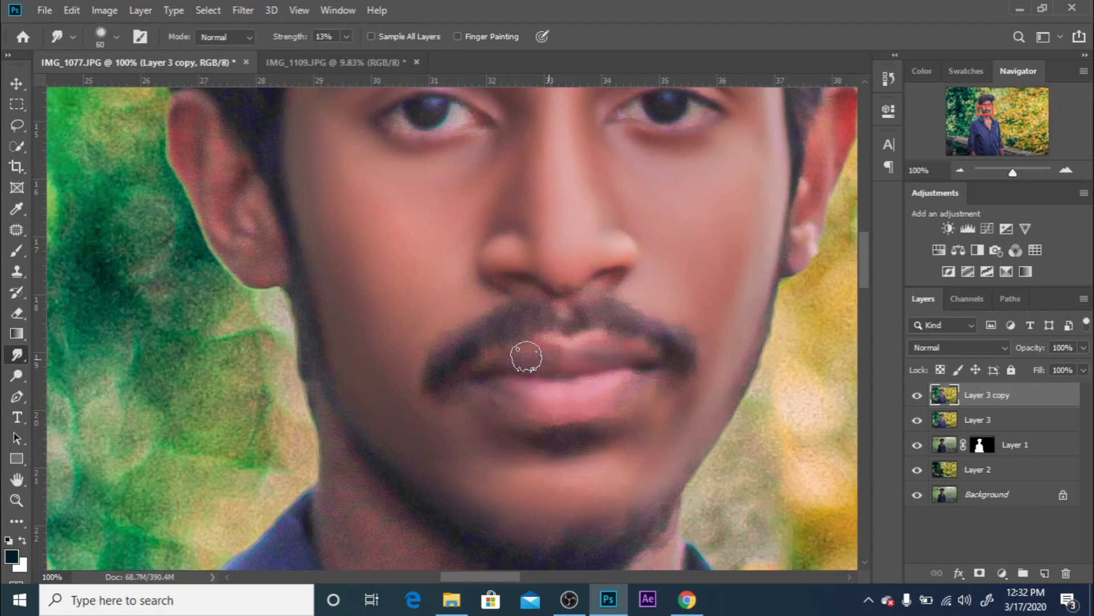
- Smudge-smooth the chin and upper neck with a progressively larger brush
drag(365, 268, 563, 402)
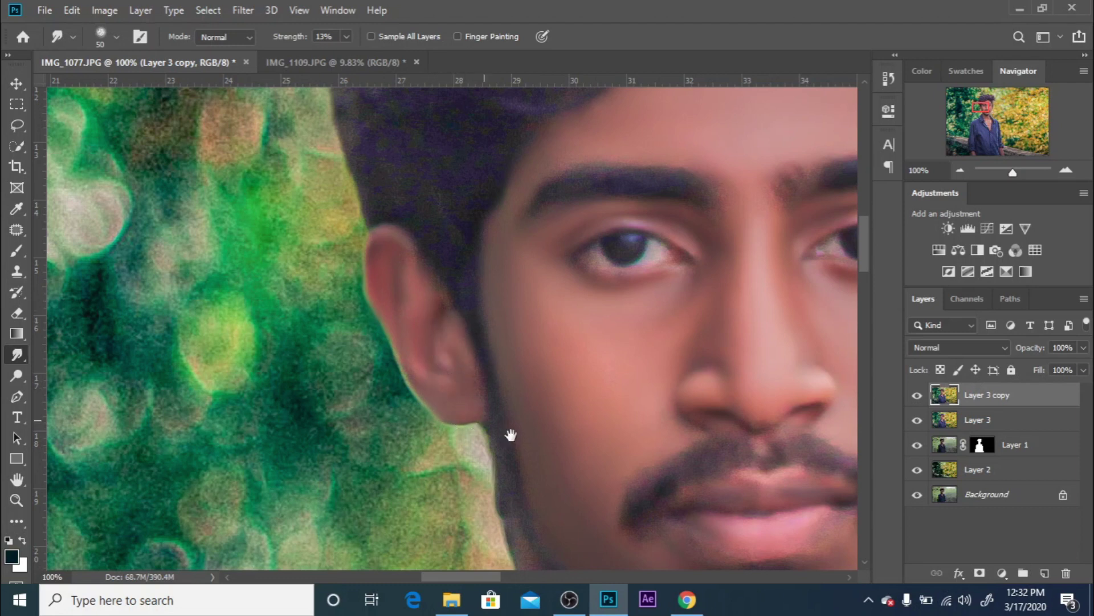
drag(511, 435, 281, 355)
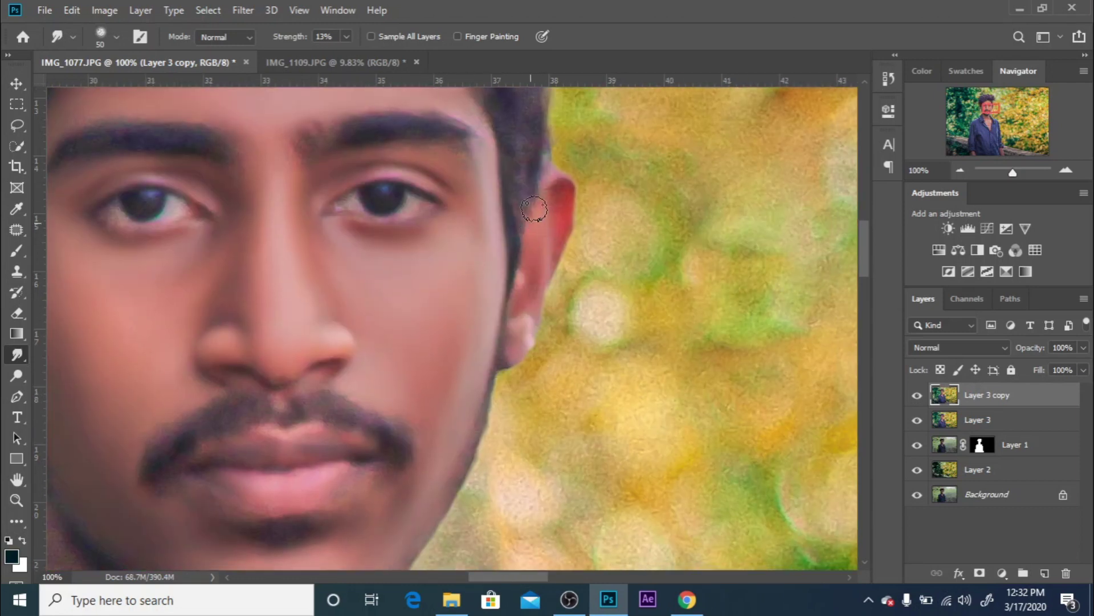
scroll(534, 210, down, 5)
scroll(611, 110, down, 3)
scroll(329, 354, up, 3)
key(bracketright)
key(bracketright)
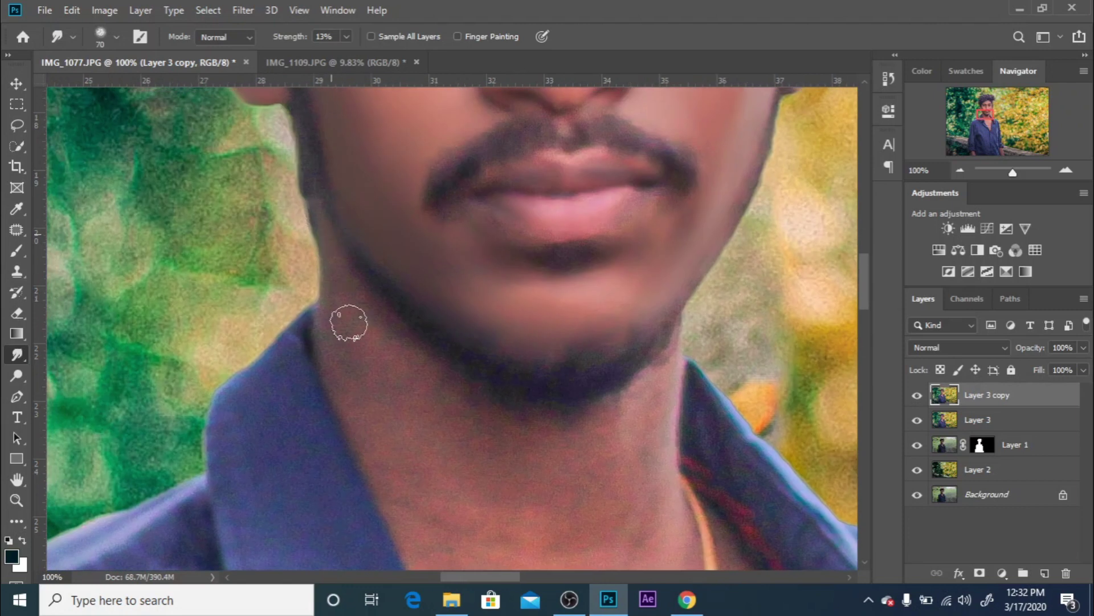
key(bracketright)
key(bracketright)
key(bracketright)
scroll(447, 361, down, 2)
key(bracketright)
key(bracketright)
key(bracketright)
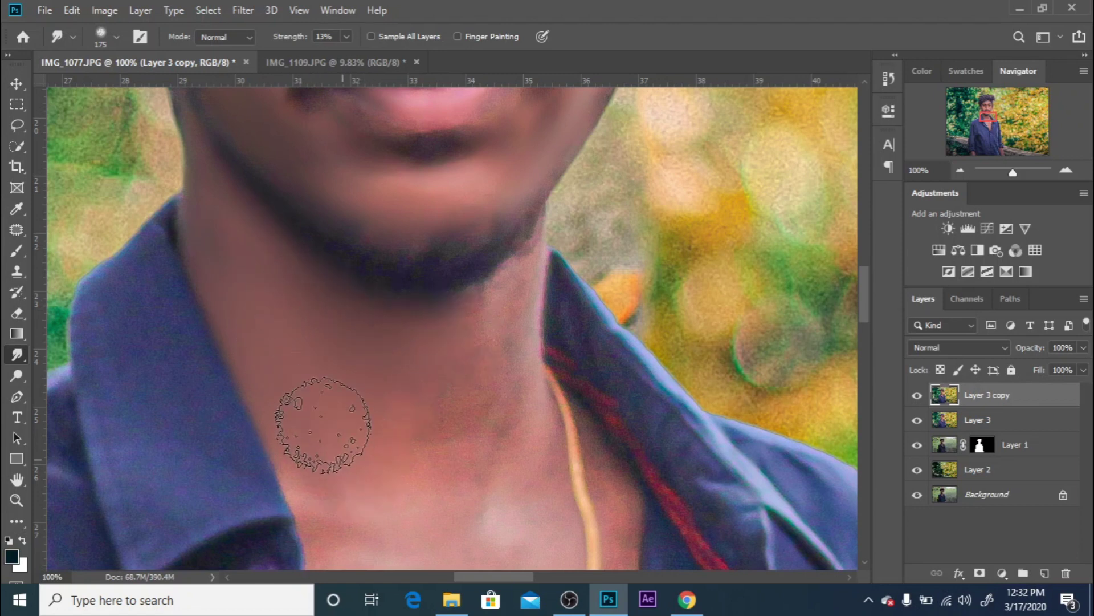
scroll(465, 420, up, 1)
- Smooth the skin near the lips with a smaller brush, then the neck with a larger one
key(bracketleft)
key(bracketleft)
key(bracketleft)
key(bracketleft)
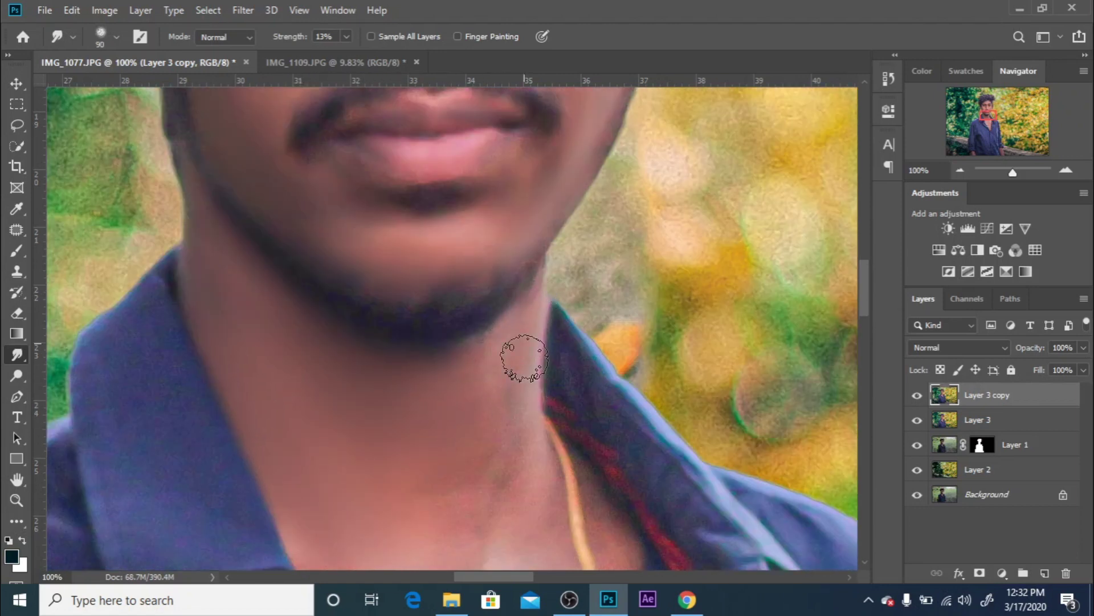
scroll(465, 347, down, 4)
scroll(465, 347, right, 1)
key(bracketright)
key(bracketright)
key(bracketright)
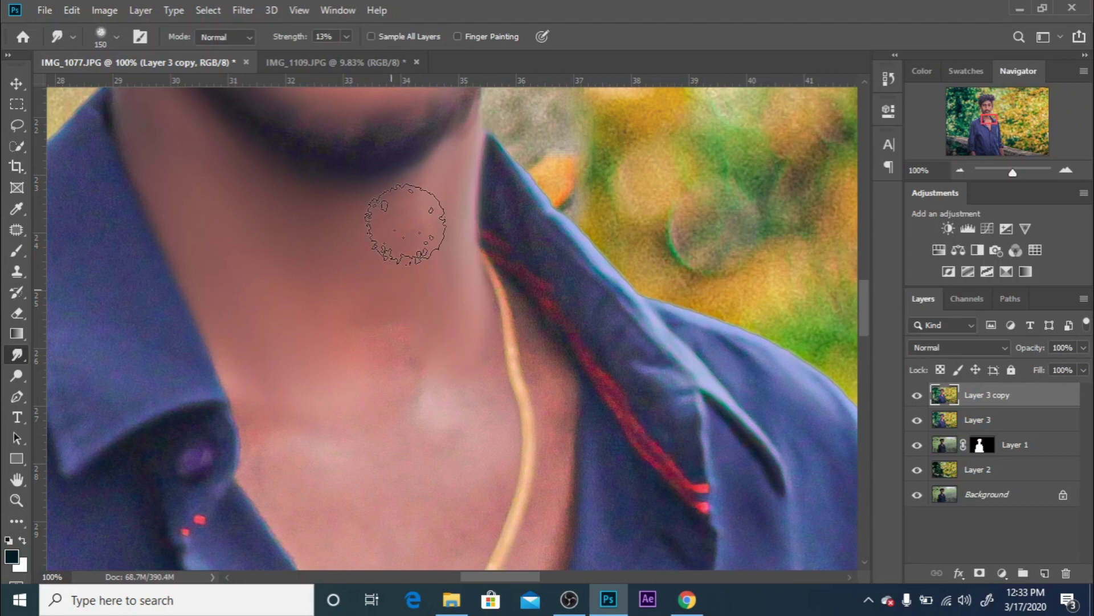
scroll(244, 300, down, 4)
scroll(244, 301, right, 1)
scroll(325, 322, down, 1)
- Smudge the lower neck down to the chest and collar, then fit the photo on screen
key(bracketleft)
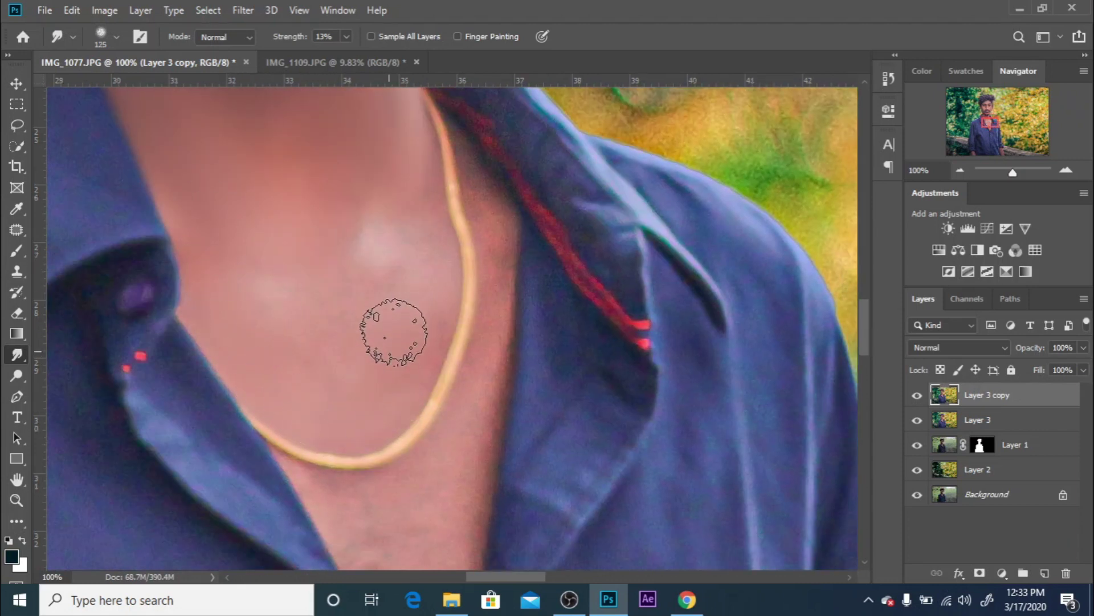
key(bracketleft)
key(bracketleft)
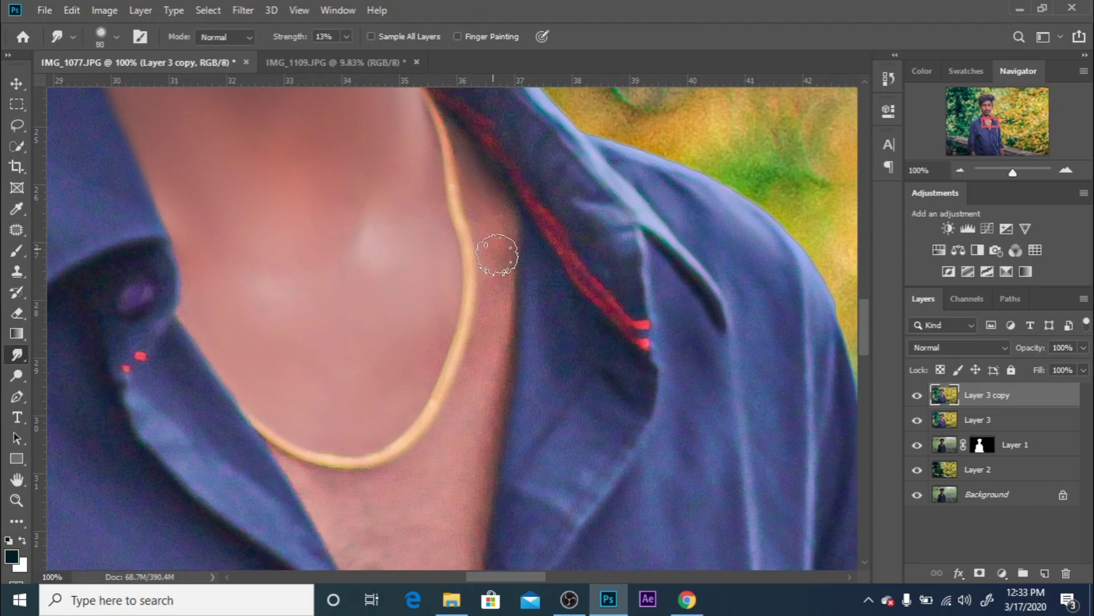
scroll(482, 319, down, 2)
scroll(470, 296, down, 1)
drag(451, 309, 342, 355)
key(bracketright)
mouse_move(372, 430)
mouse_down()
mouse_move(405, 507)
mouse_move(429, 400)
mouse_move(476, 334)
mouse_move(403, 372)
mouse_move(382, 424)
mouse_up()
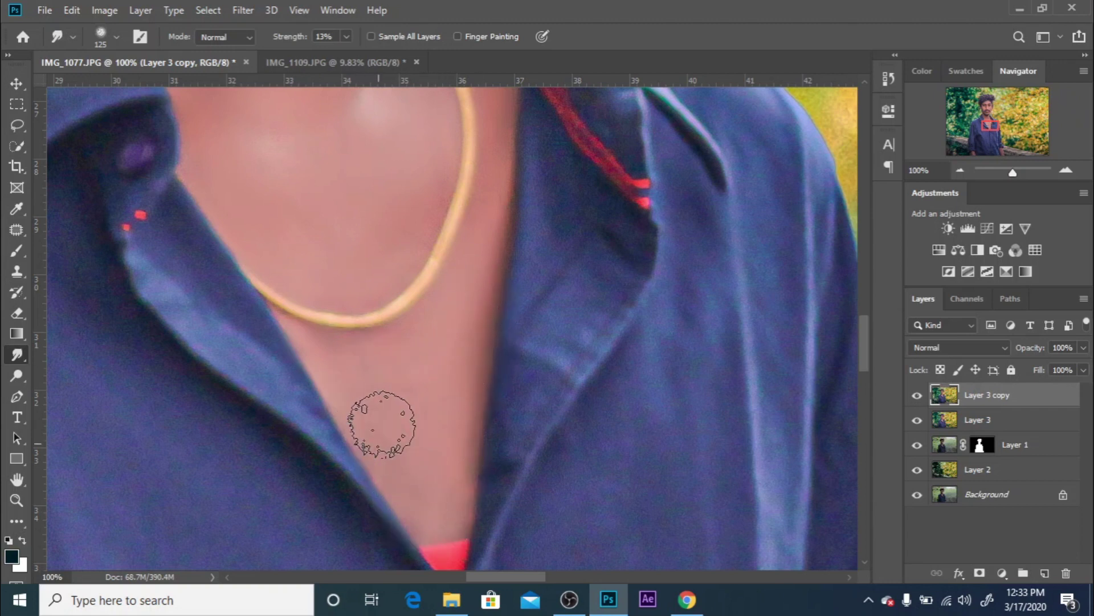
key(ctrl+0)
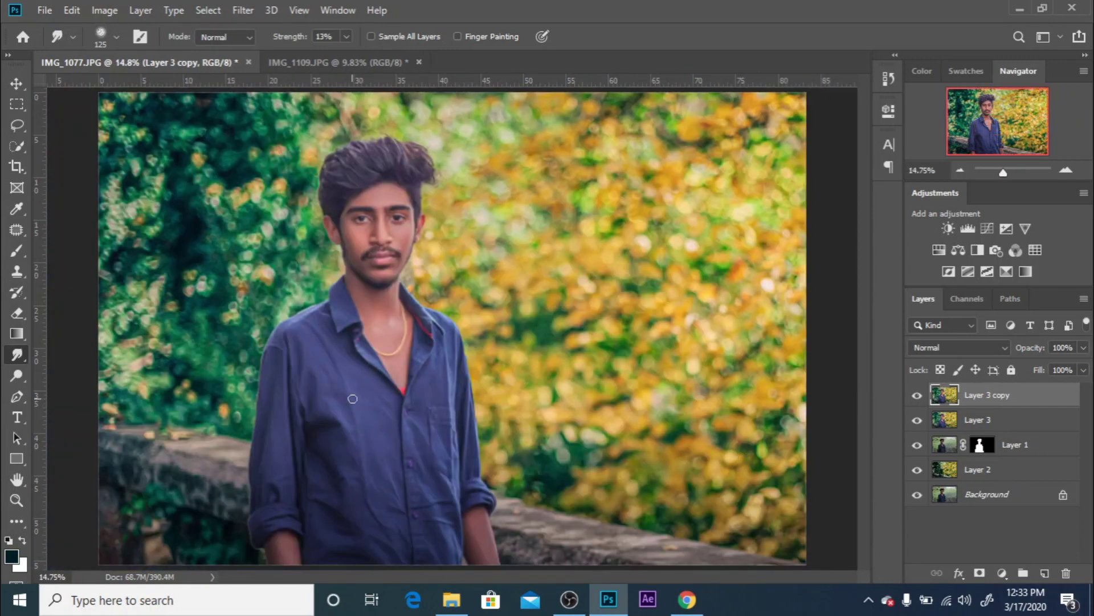
- Smooth the exposed forearm with an enlarged brush, then fit the whole photo again
scroll(399, 438, up, 2)
scroll(342, 371, up, 1)
scroll(302, 285, up, 1)
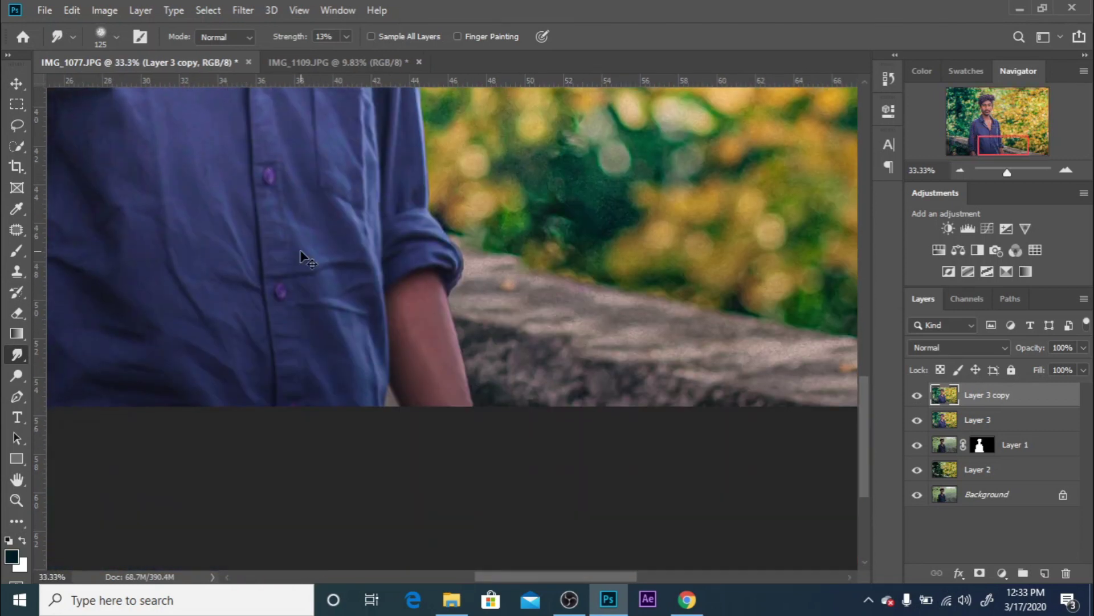
scroll(331, 320, up, 1)
key(bracketright)
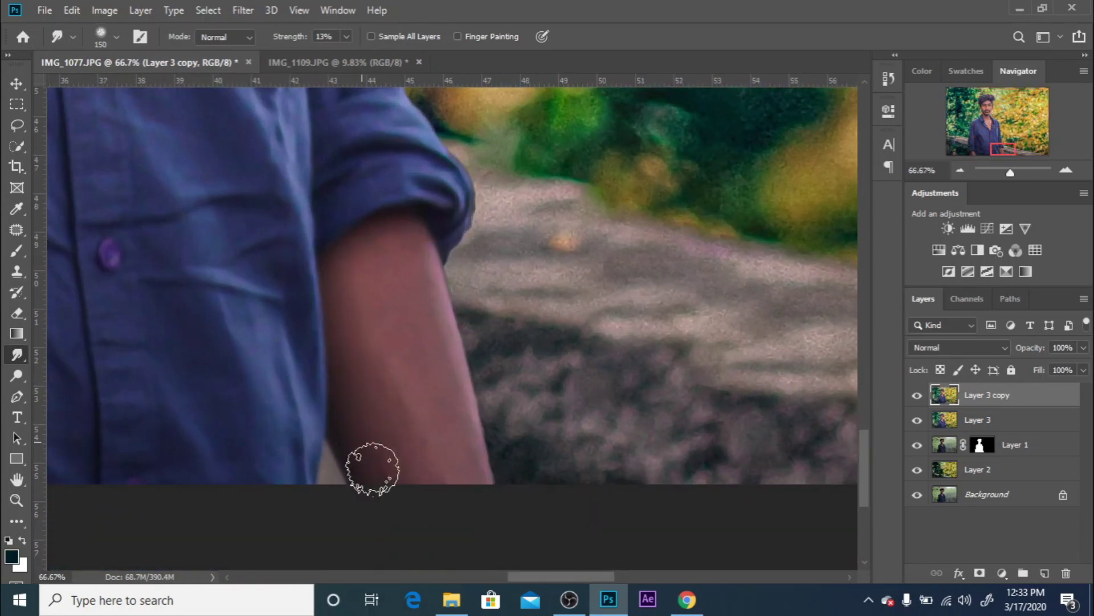
drag(212, 326, 821, 330)
drag(245, 320, 388, 325)
key(bracketright)
key(bracketright)
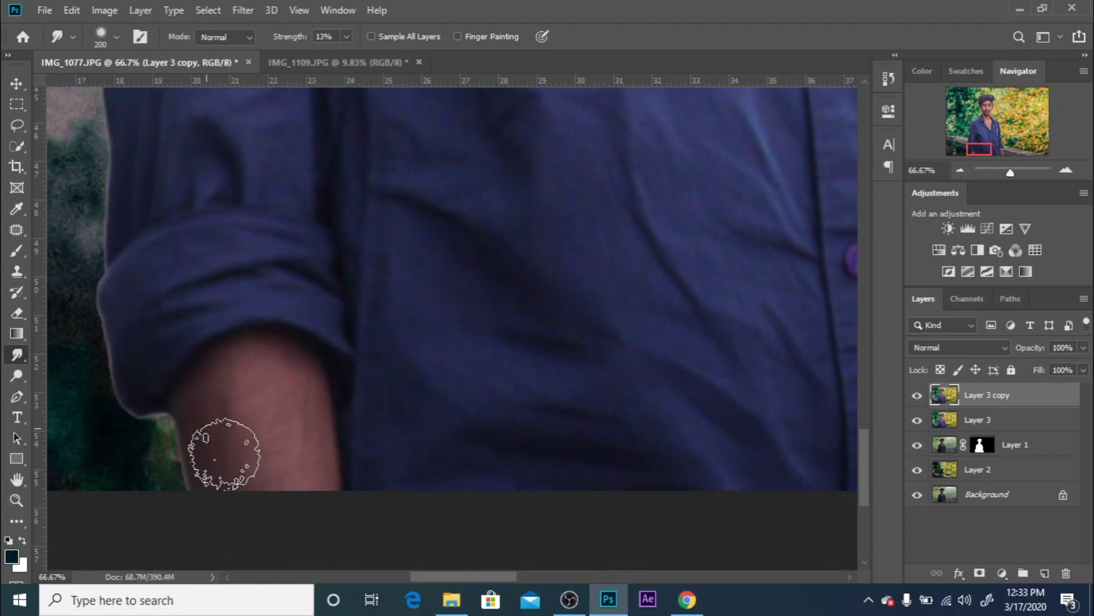
key(ctrl+0)
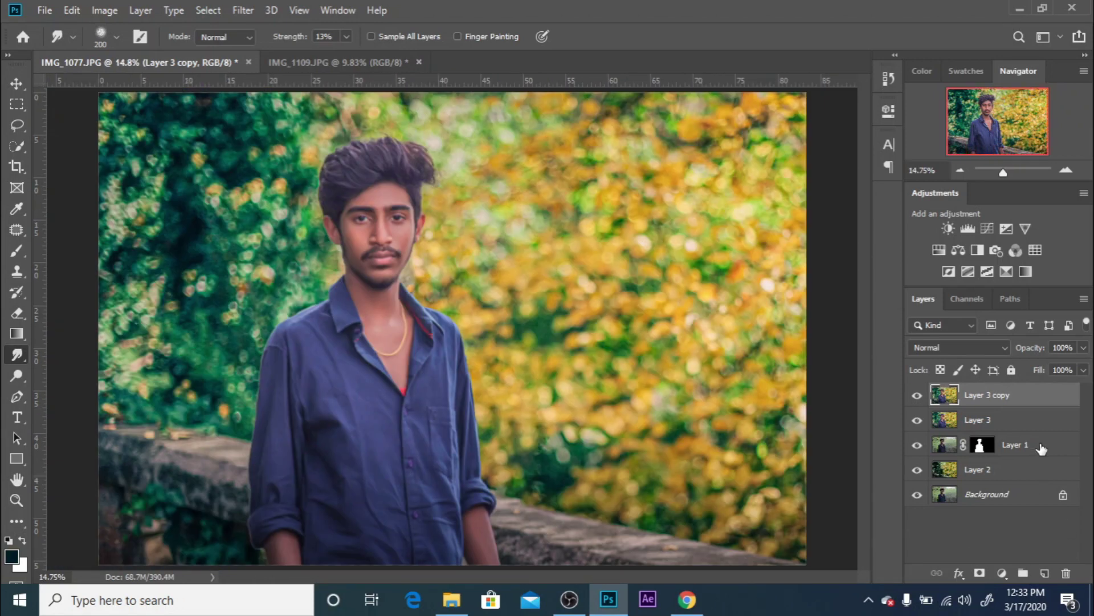
- Add a Photo Filter adjustment layer with its default settings
click(1001, 573)
click(991, 474)
click(842, 105)
- Add a Curves adjustment layer that slightly lifts the Blue channel's black point
click(1002, 573)
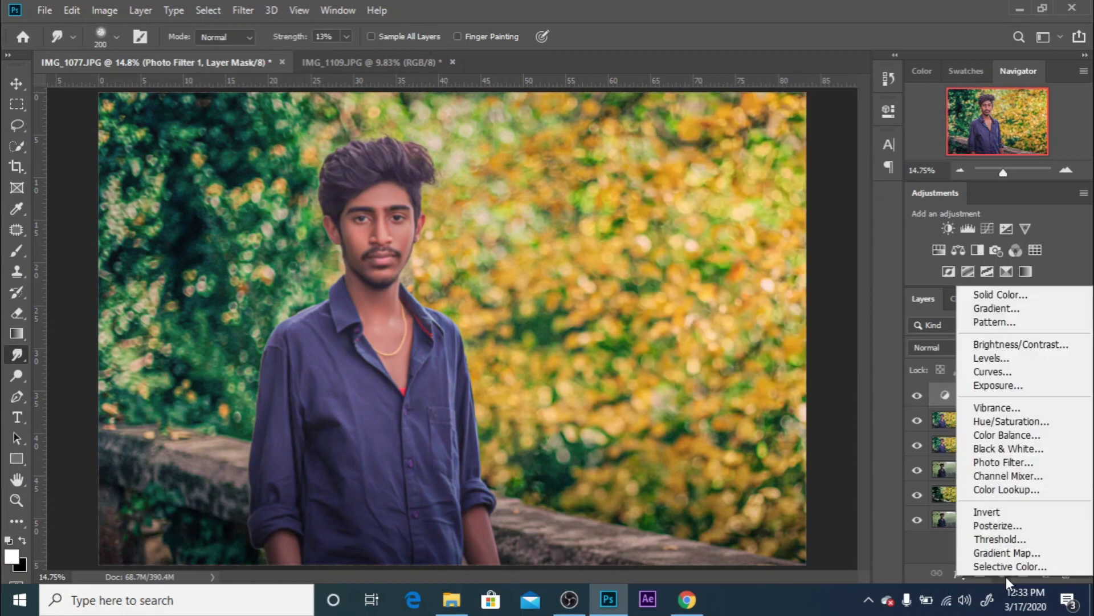
click(976, 372)
click(741, 179)
click(723, 231)
drag(689, 348, 686, 345)
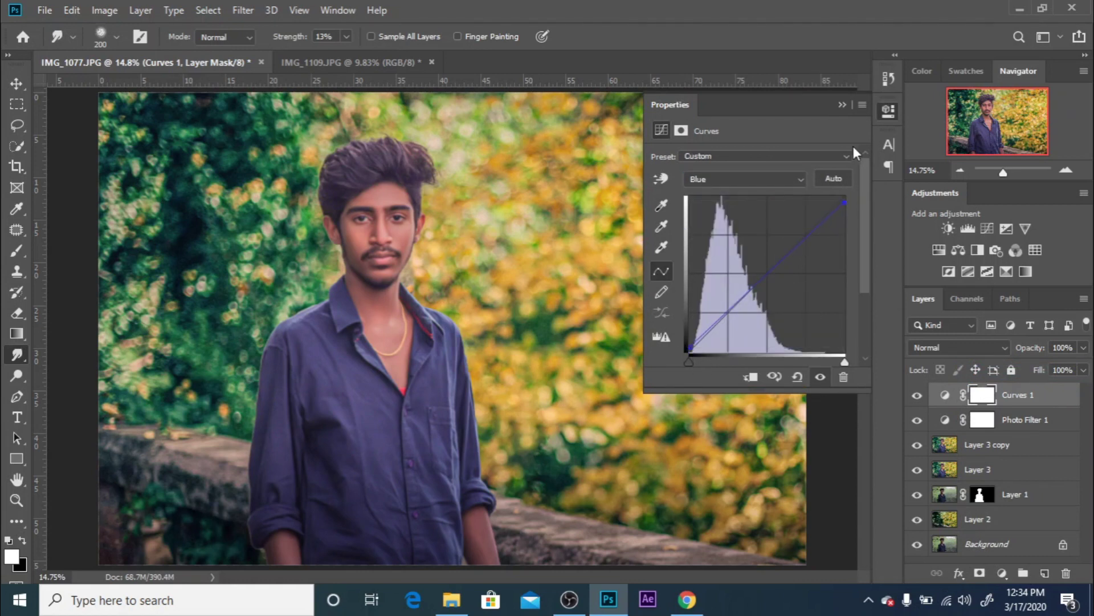
click(842, 105)
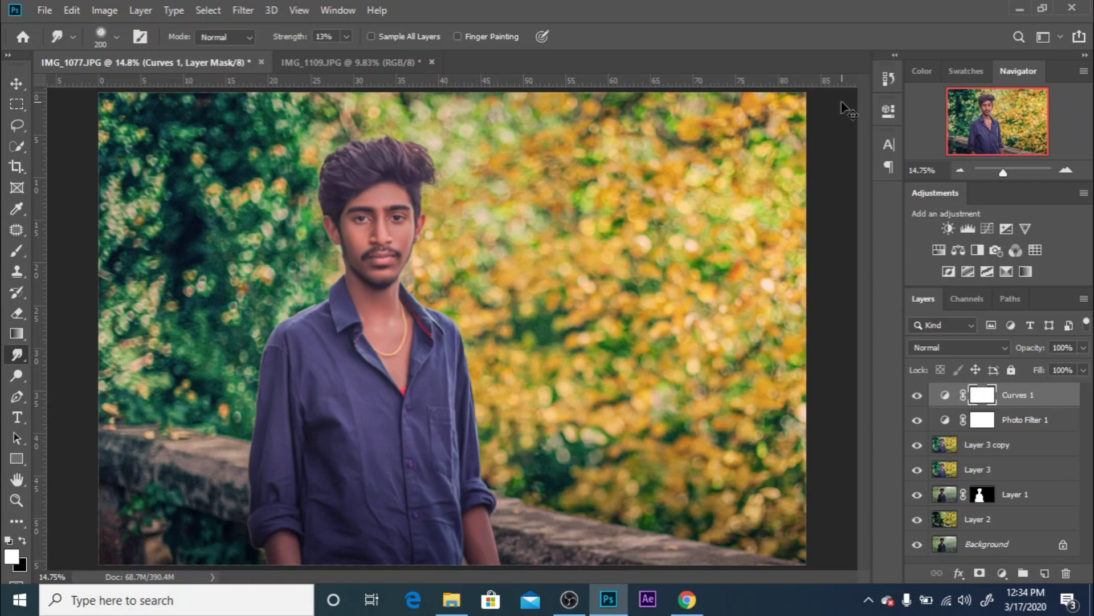
- Merge visible layers into a new layer; in Camera Raw, set exposure +0.15 and tint toward magenta
key(ctrl+shift+alt+e)
click(242, 10)
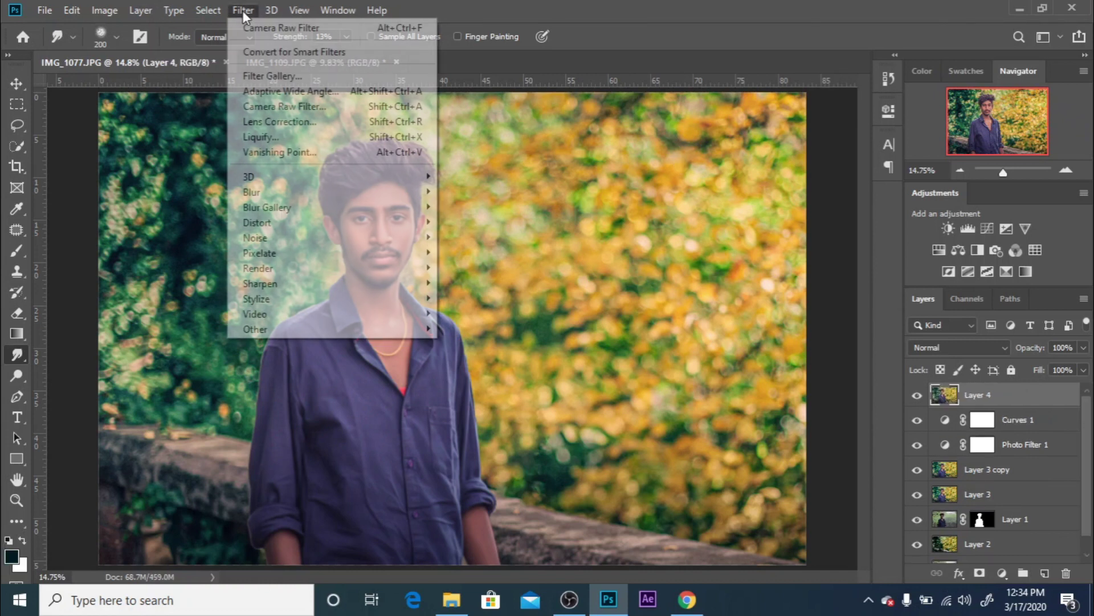
click(271, 105)
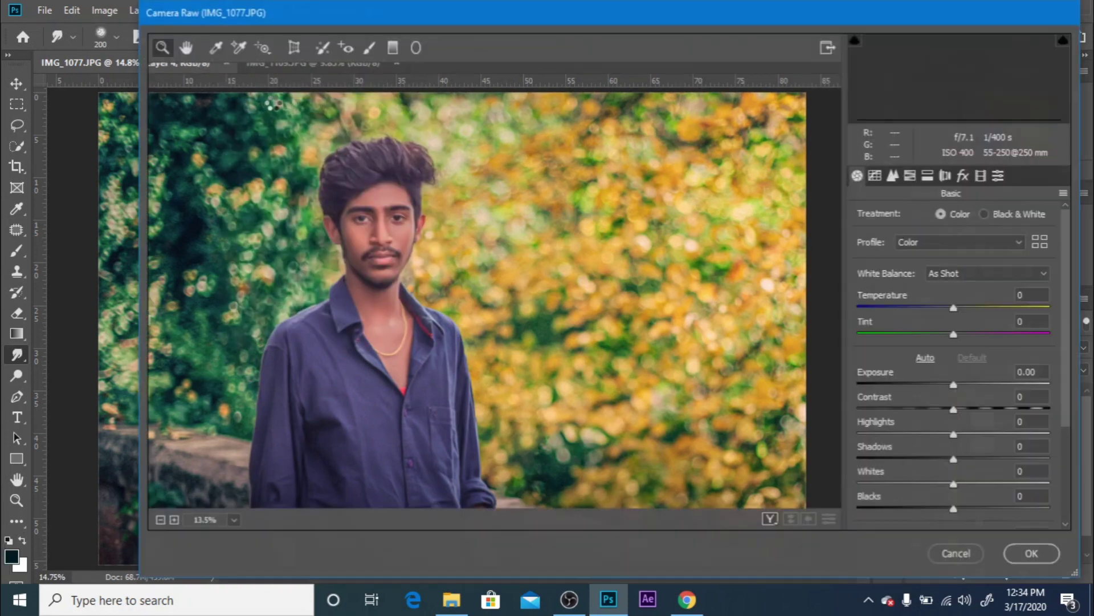
key(Up)
key(Up)
key(Up)
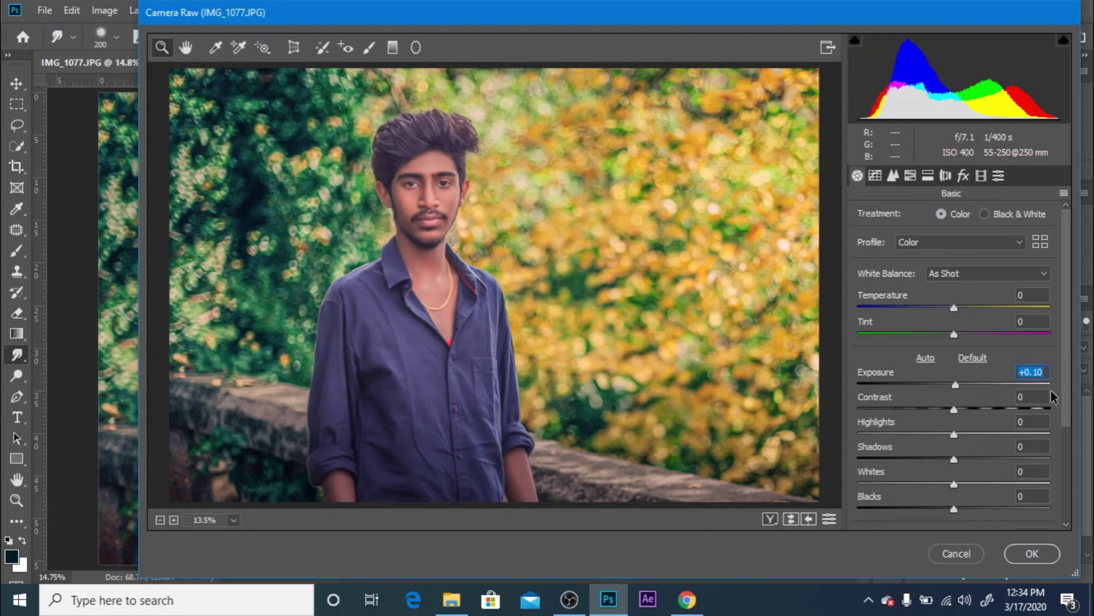
mouse_move(953, 333)
mouse_down()
mouse_move(963, 335)
mouse_move(954, 309)
mouse_up()
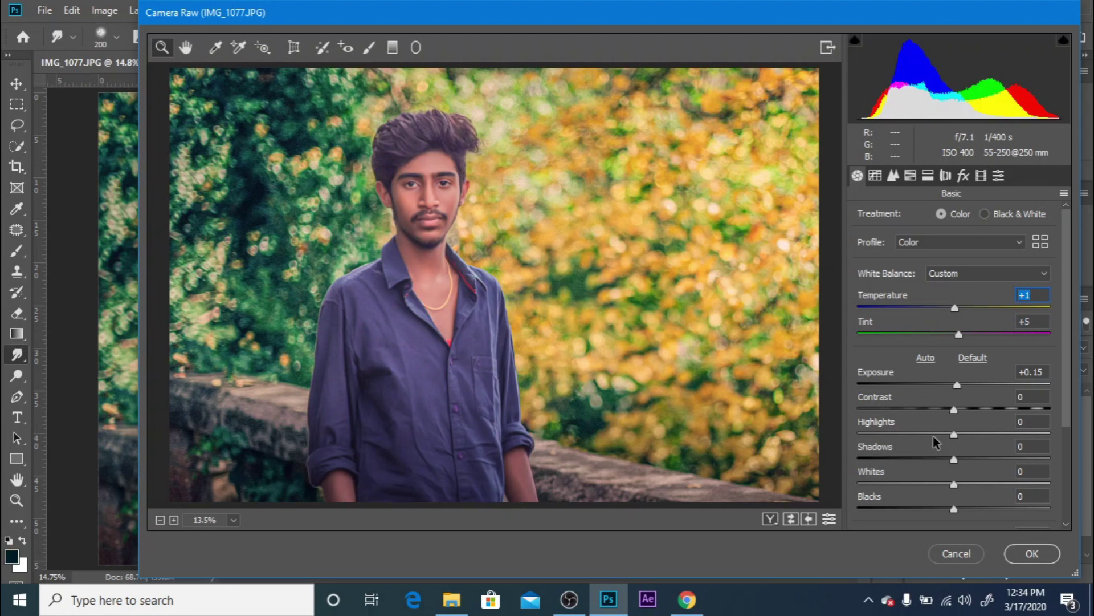
scroll(935, 466, down, 4)
scroll(980, 470, down, 1)
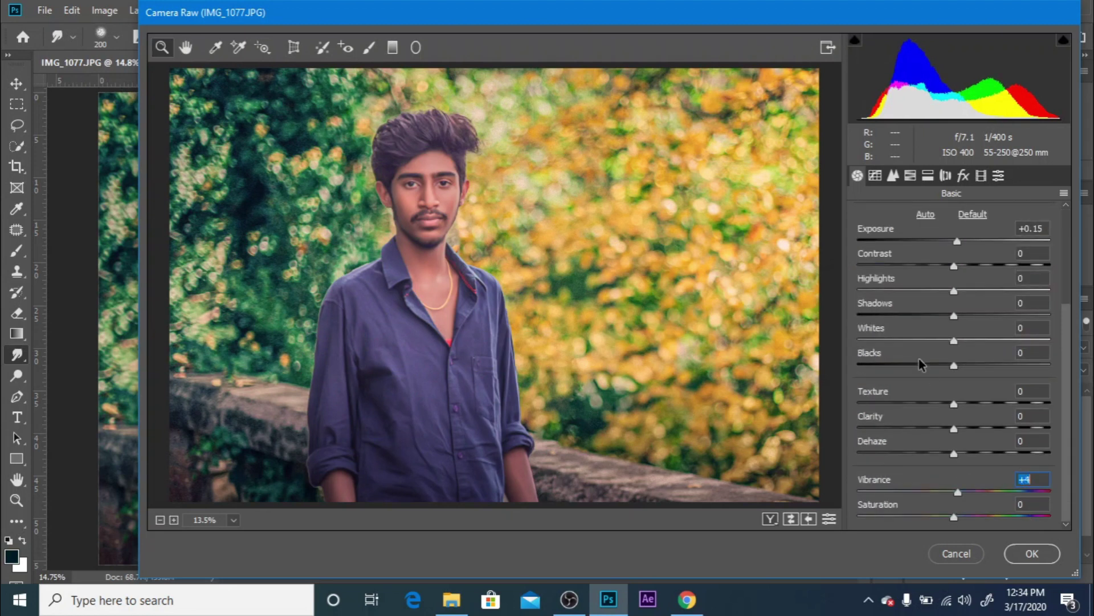
- Set noise-reduction Luminance to 52, Oranges luminance +9 and Blues saturation +57
click(893, 177)
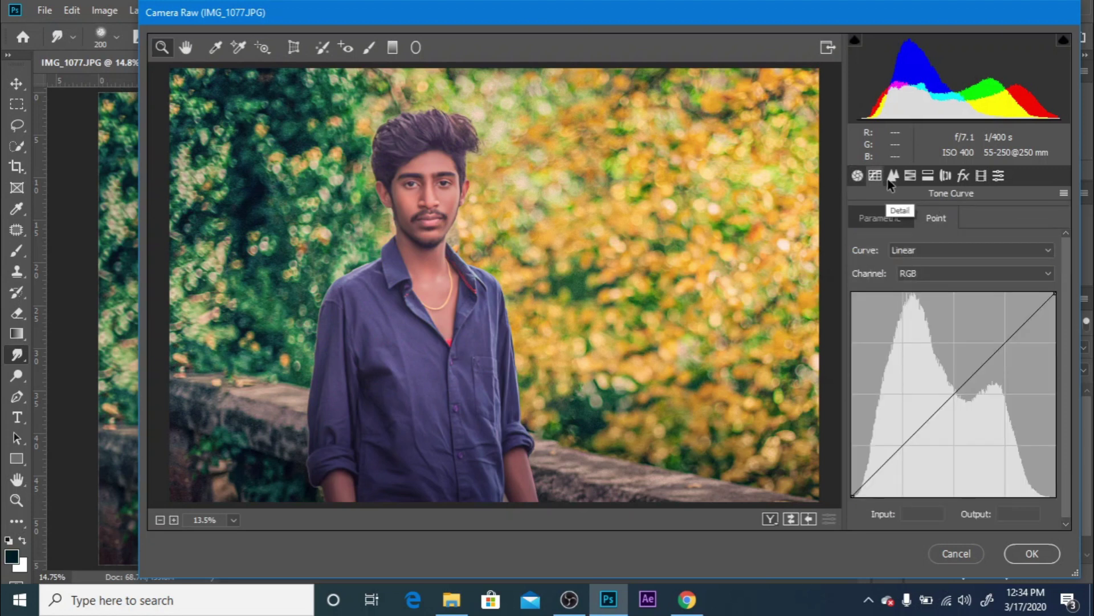
click(892, 176)
drag(924, 376, 958, 375)
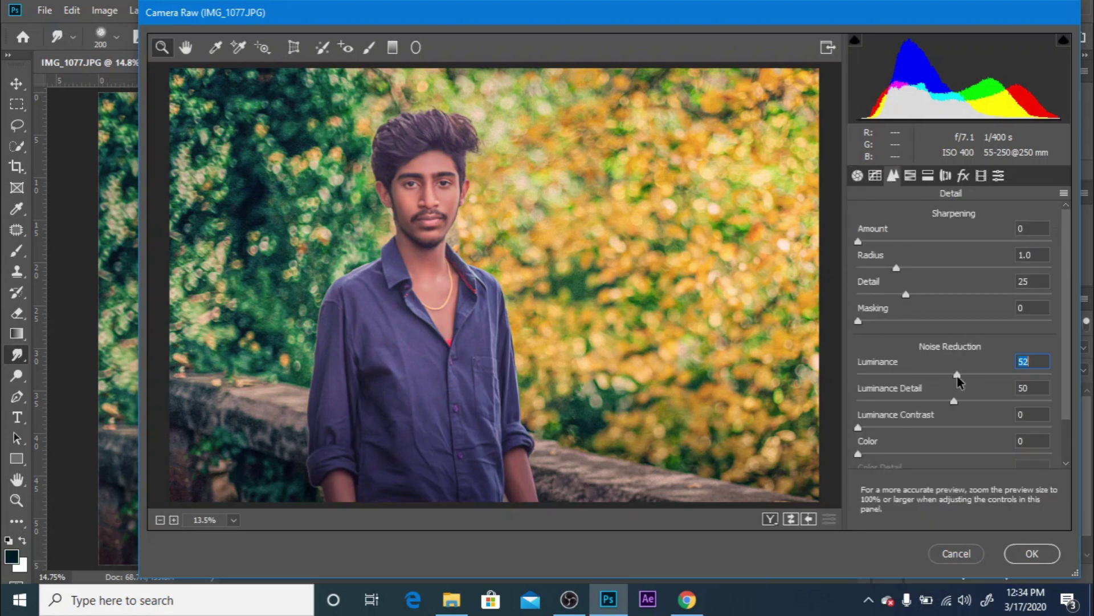
click(910, 176)
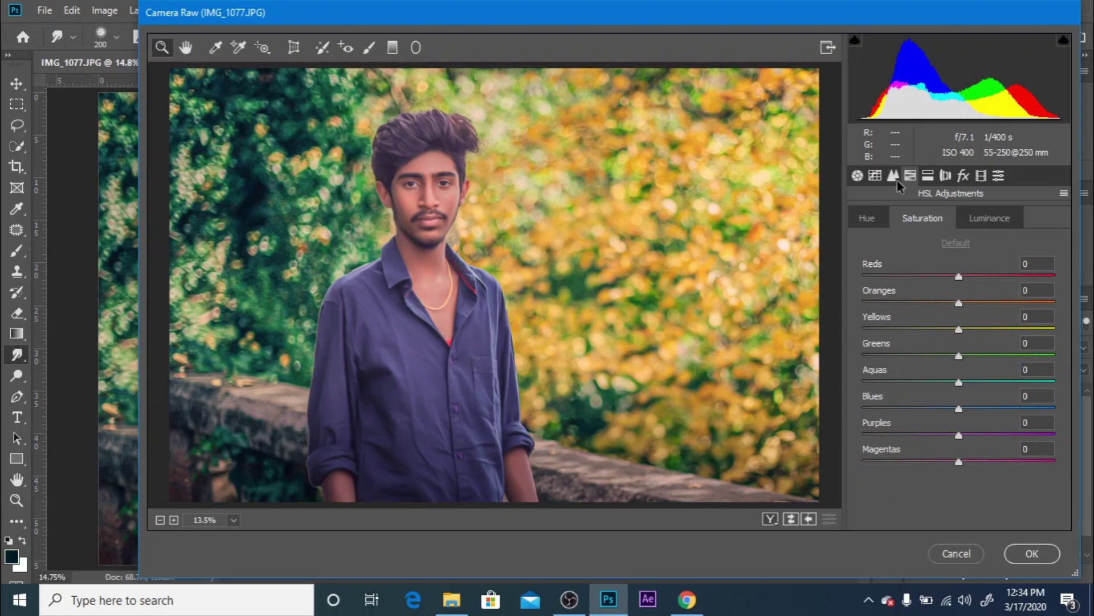
click(975, 221)
drag(966, 303, 979, 302)
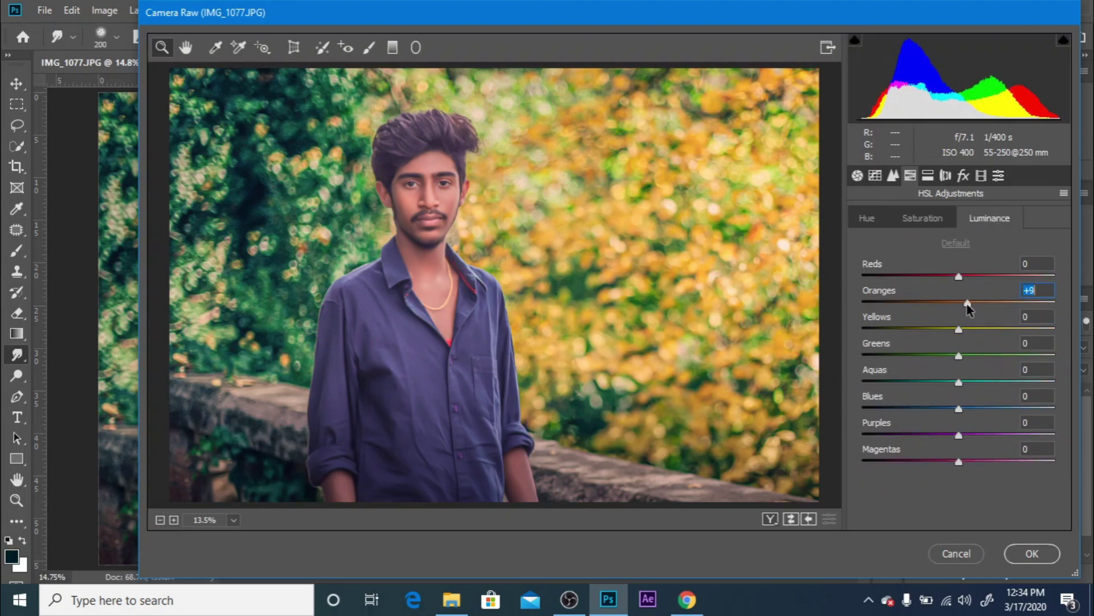
click(922, 218)
drag(959, 408, 1003, 410)
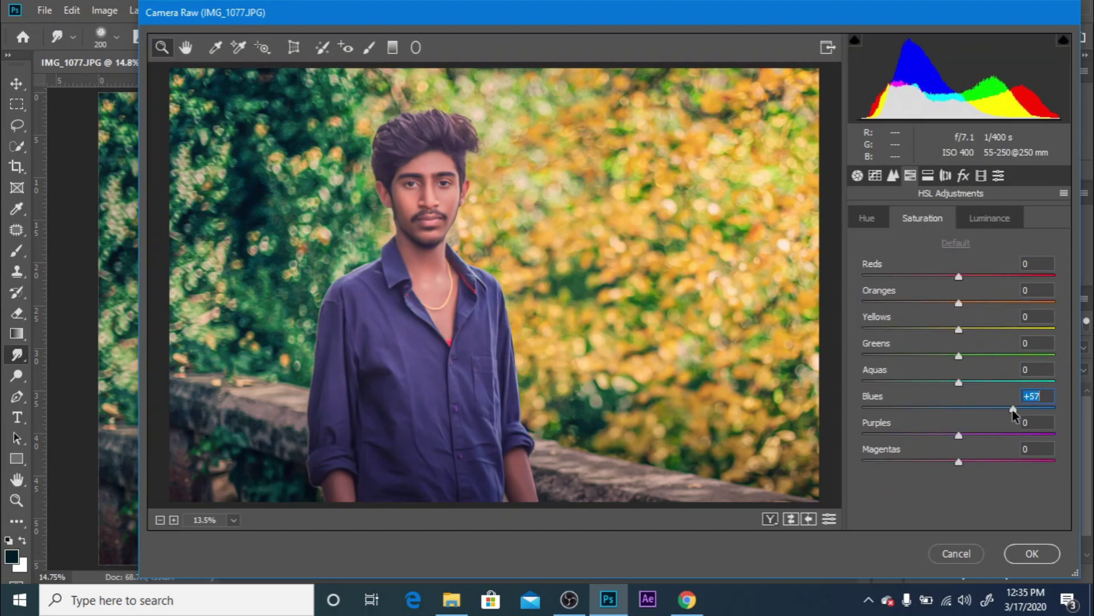
- Add a -20 post-crop vignette and shift the Blue Primary hue to -3
click(928, 176)
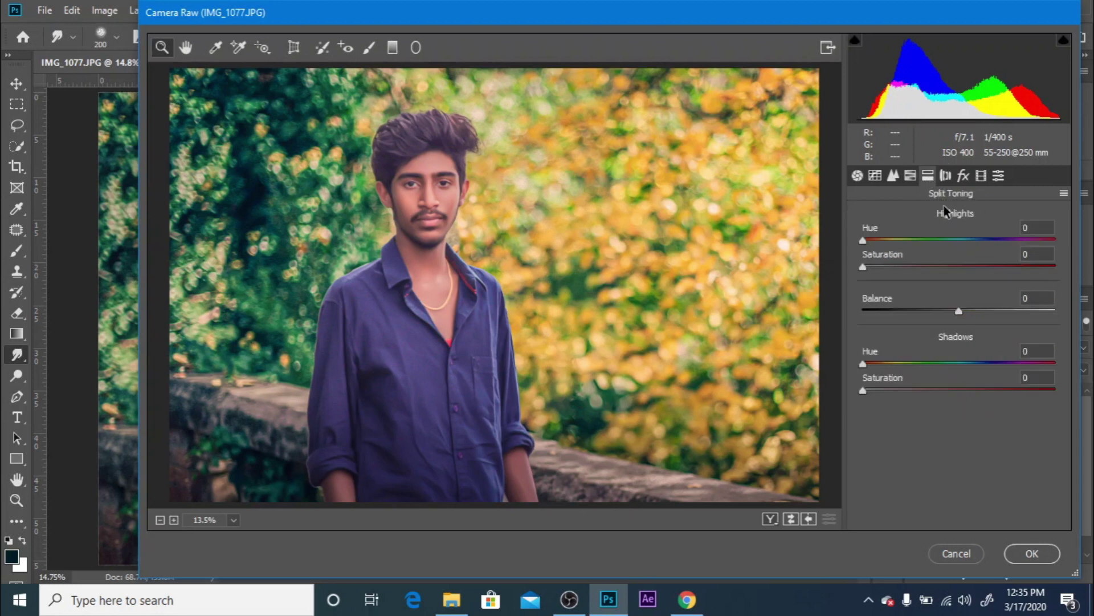
click(963, 177)
drag(953, 381, 940, 385)
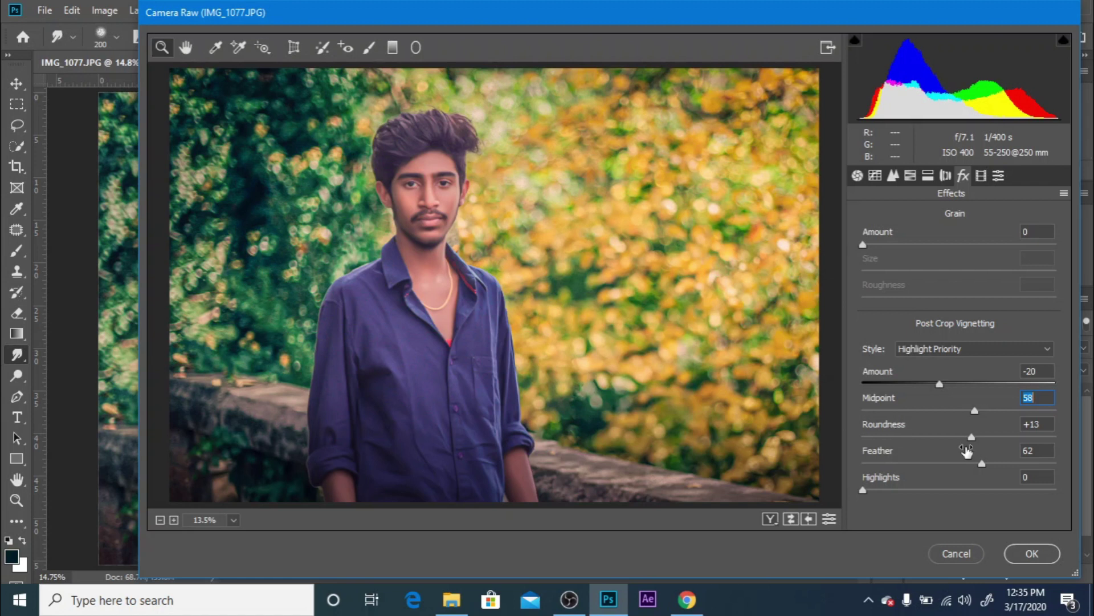
click(981, 175)
drag(960, 480, 960, 481)
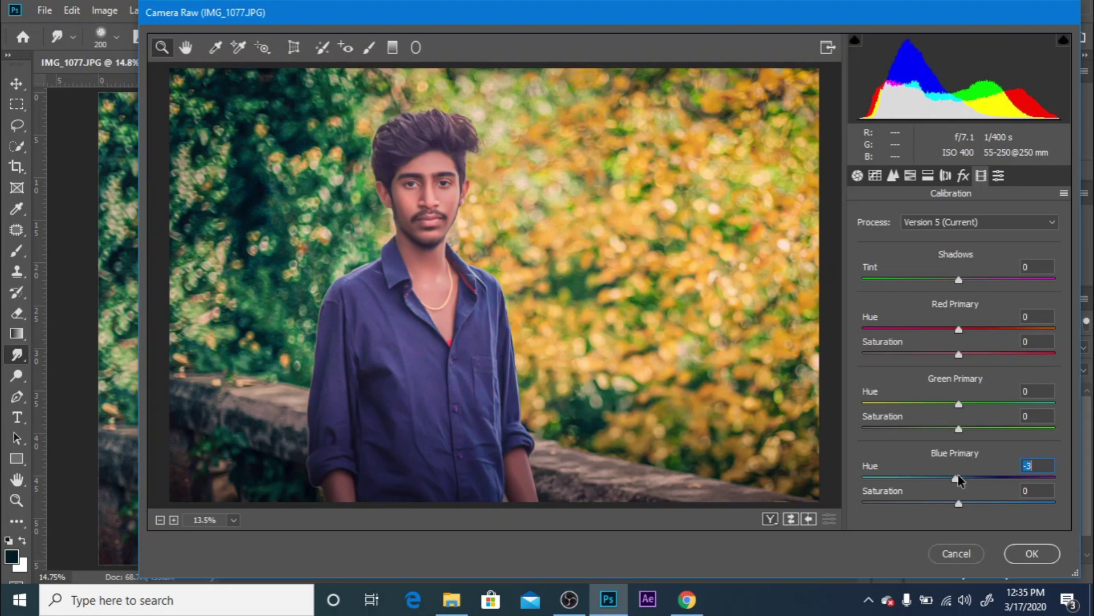
- Apply the Camera Raw edits to the layer and bring up the Open dialog
click(858, 177)
scroll(1020, 277, up, 3)
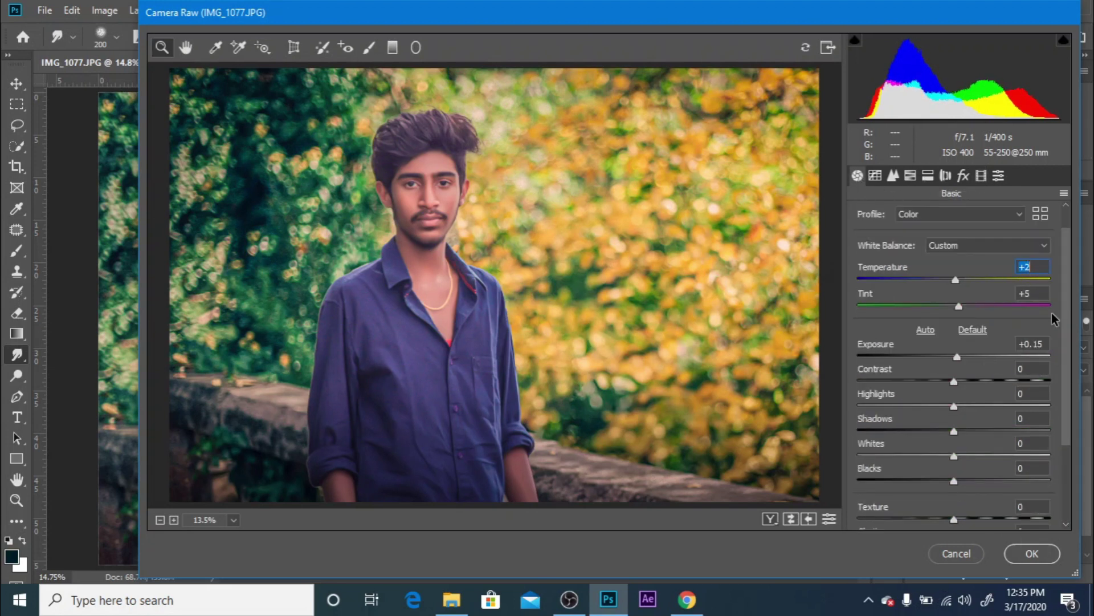
key(Return)
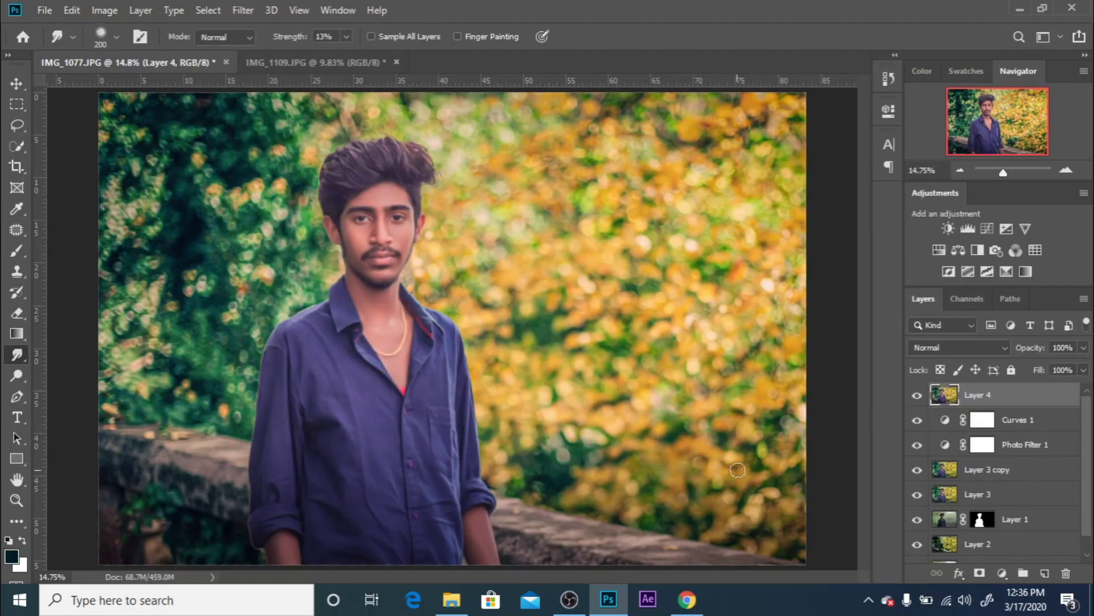
key(ctrl+o)
- Open the Untitled-2 logo from the Desktop and copy it onto the IMG_1077 photo
scroll(57, 171, up, 2)
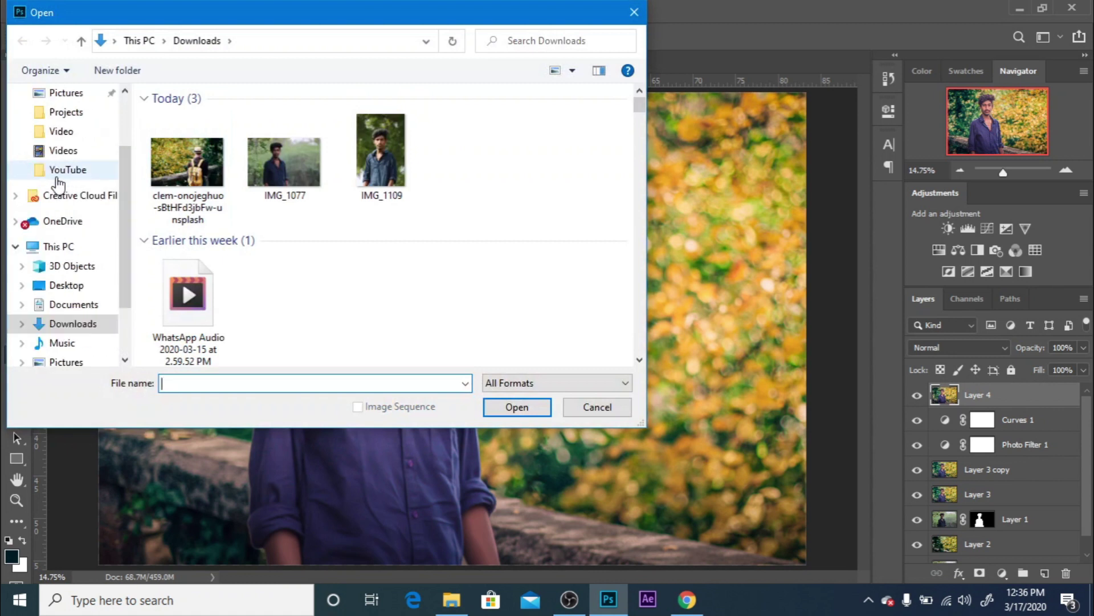
scroll(57, 166, up, 2)
click(66, 125)
scroll(367, 257, down, 5)
scroll(371, 262, down, 3)
double_click(582, 173)
drag(420, 62, 570, 134)
key(v)
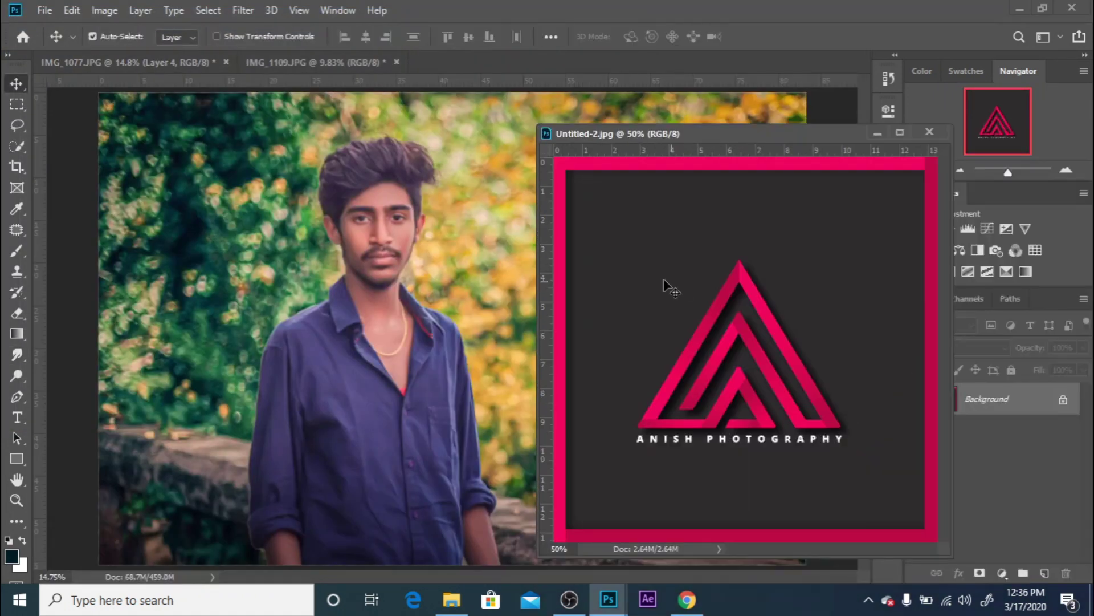
drag(665, 288, 441, 262)
click(929, 132)
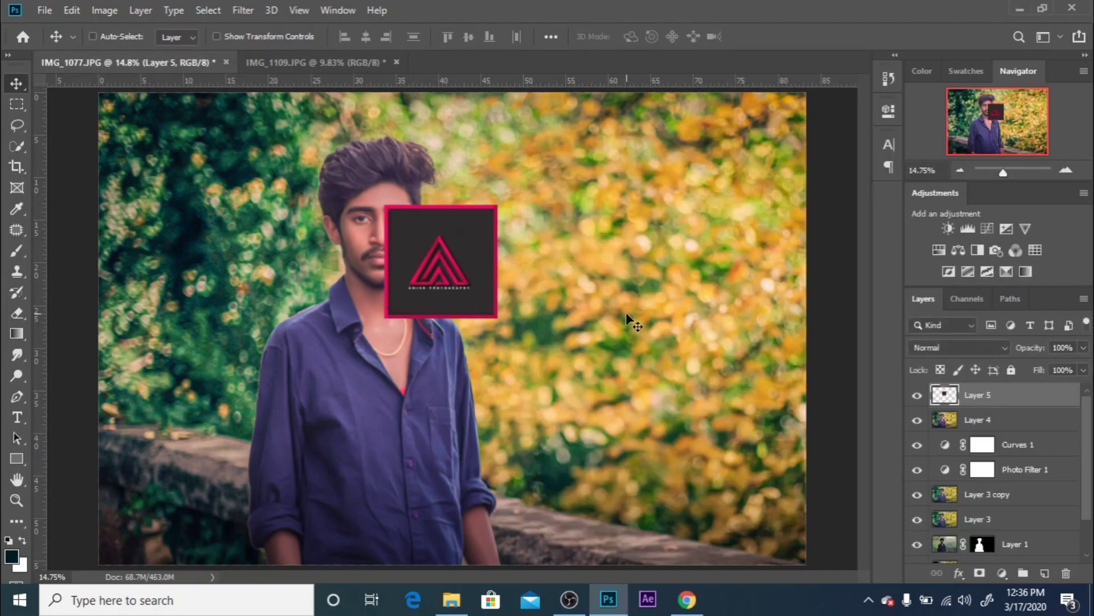
- Scale the logo down into the photo's top-right corner
key(ctrl+t)
mouse_move(385, 317)
mouse_down()
mouse_move(448, 254)
mouse_move(752, 152)
mouse_up()
key(Return)
key(ctrl+t)
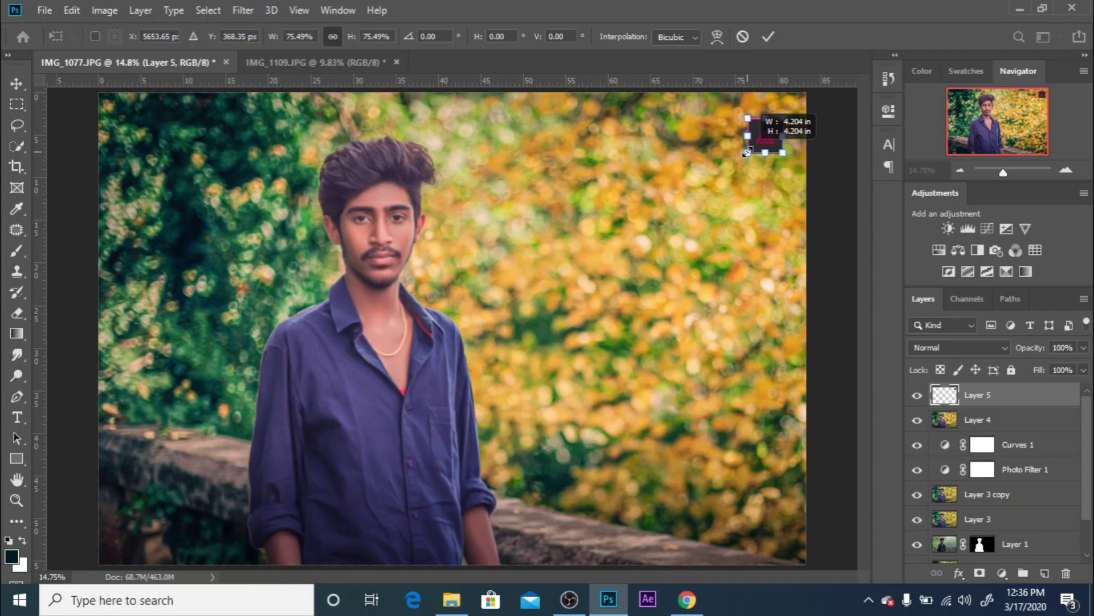
key(Return)
- Add a Curves adjustment clipped to the logo and reshape it to brighten the logo
click(1001, 574)
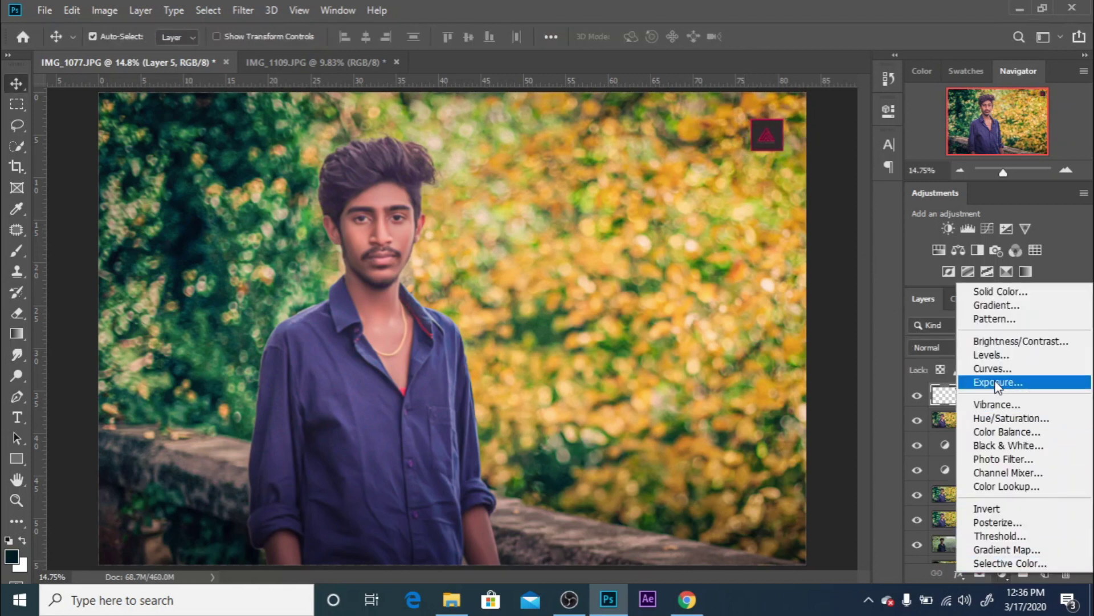
click(981, 382)
click(750, 377)
scroll(490, 302, up, 3)
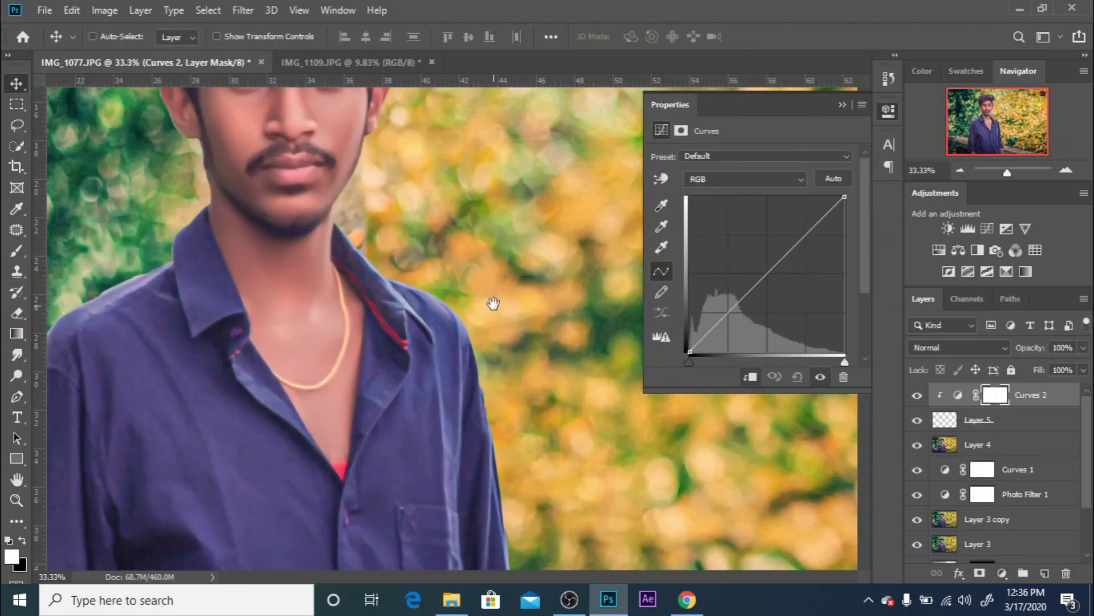
scroll(220, 391, up, 2)
scroll(337, 323, up, 3)
drag(326, 303, 383, 368)
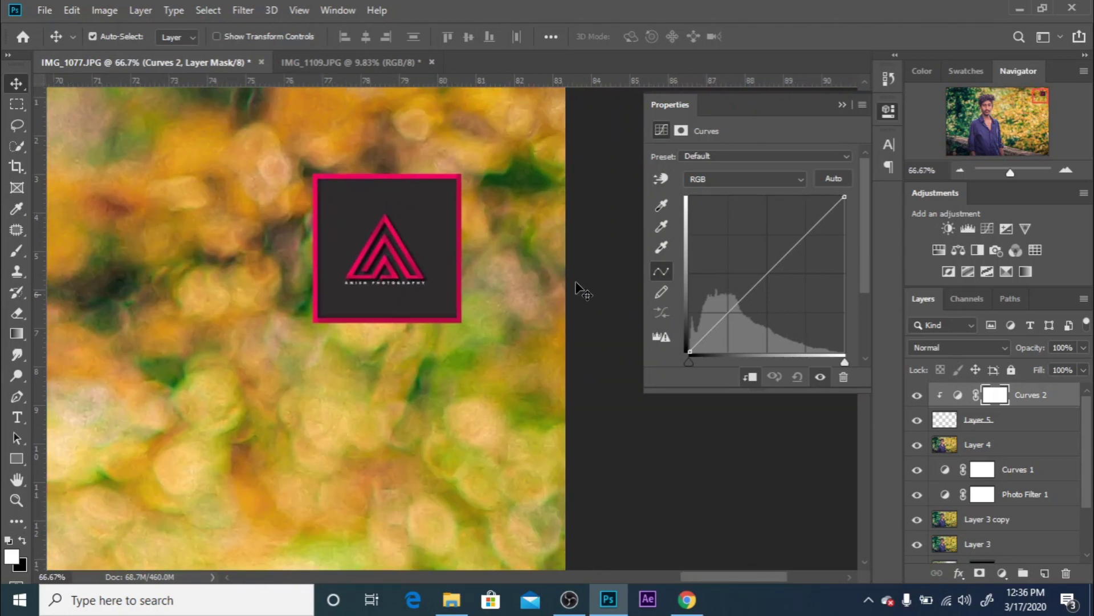
click(661, 178)
mouse_move(349, 207)
mouse_down()
mouse_move(323, 196)
mouse_move(313, 161)
mouse_up()
key(ctrl+0)
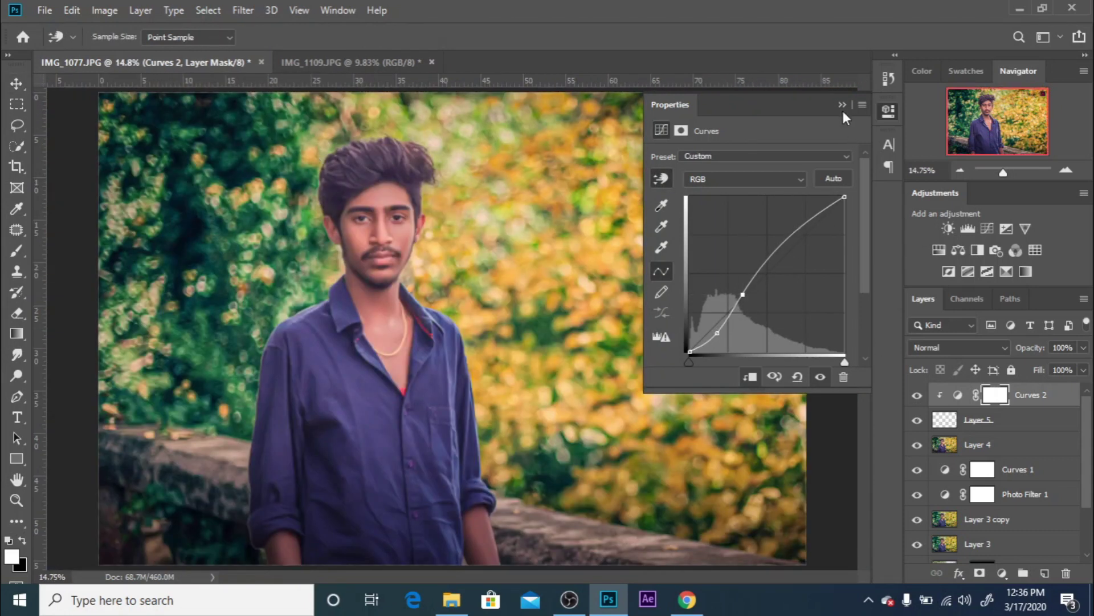
click(842, 105)
- Select the logo layer and nudge the logo slightly left and up
click(15, 81)
right_click(775, 139)
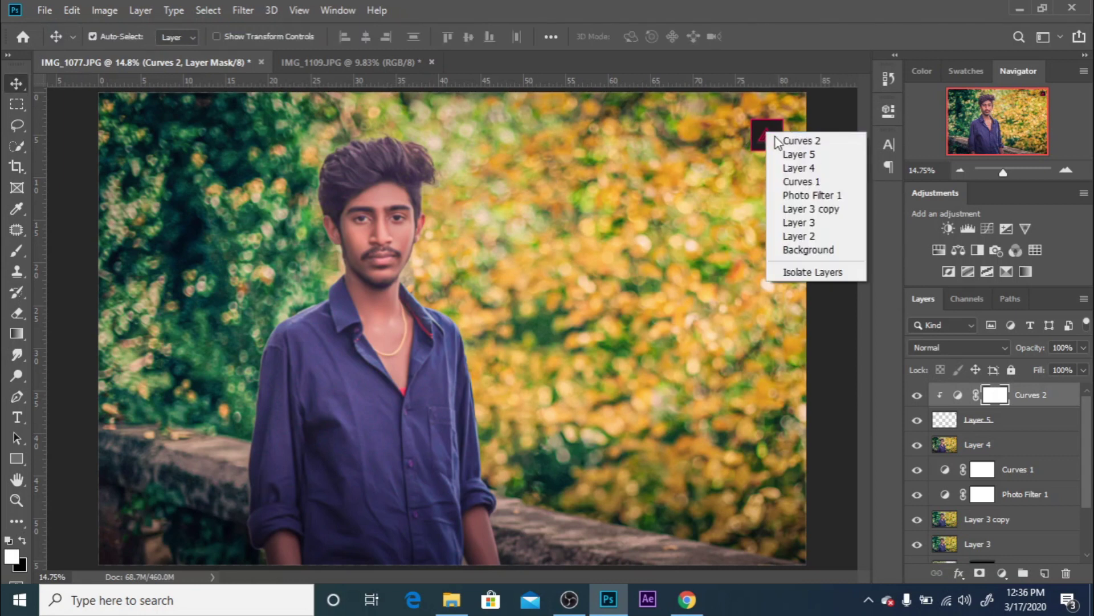
click(793, 155)
drag(775, 137, 758, 130)
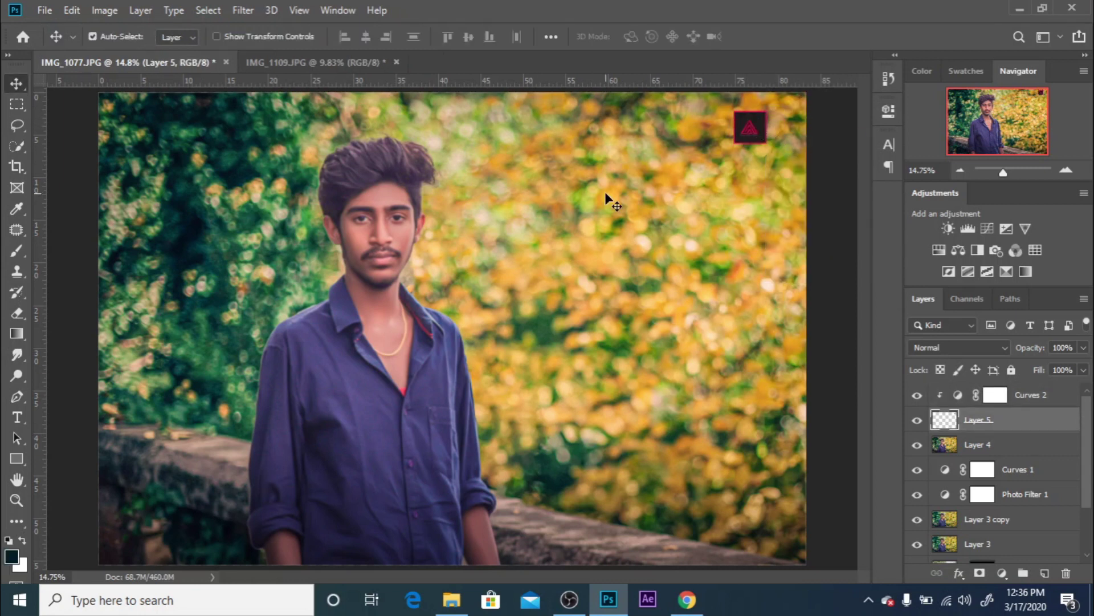
- Add a text layer with the subject's name beside the man's head
key(t)
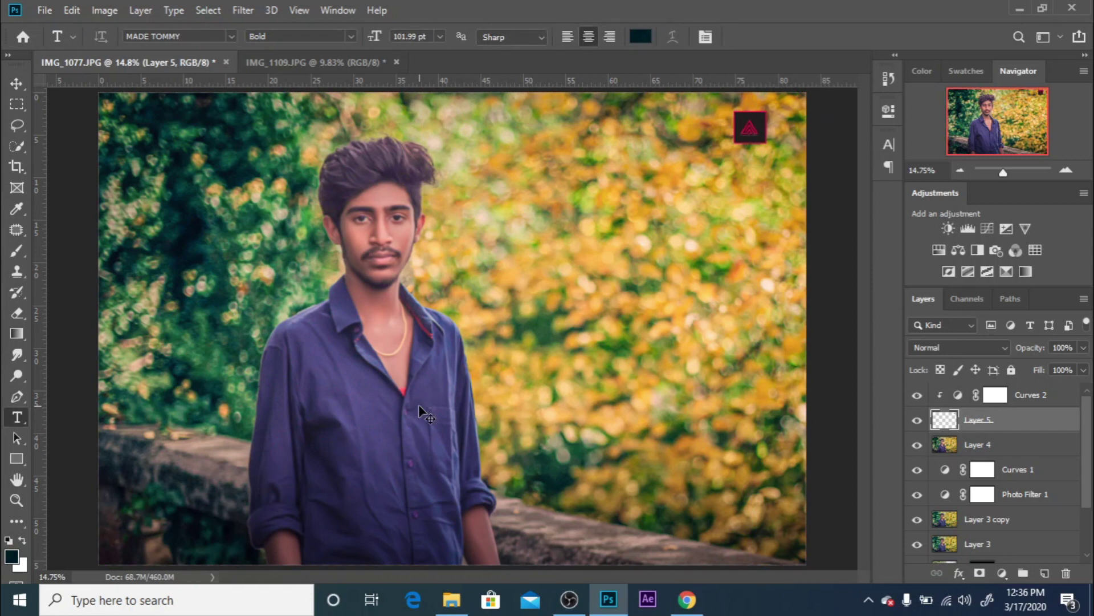
scroll(419, 405, up, 3)
scroll(418, 405, down, 3)
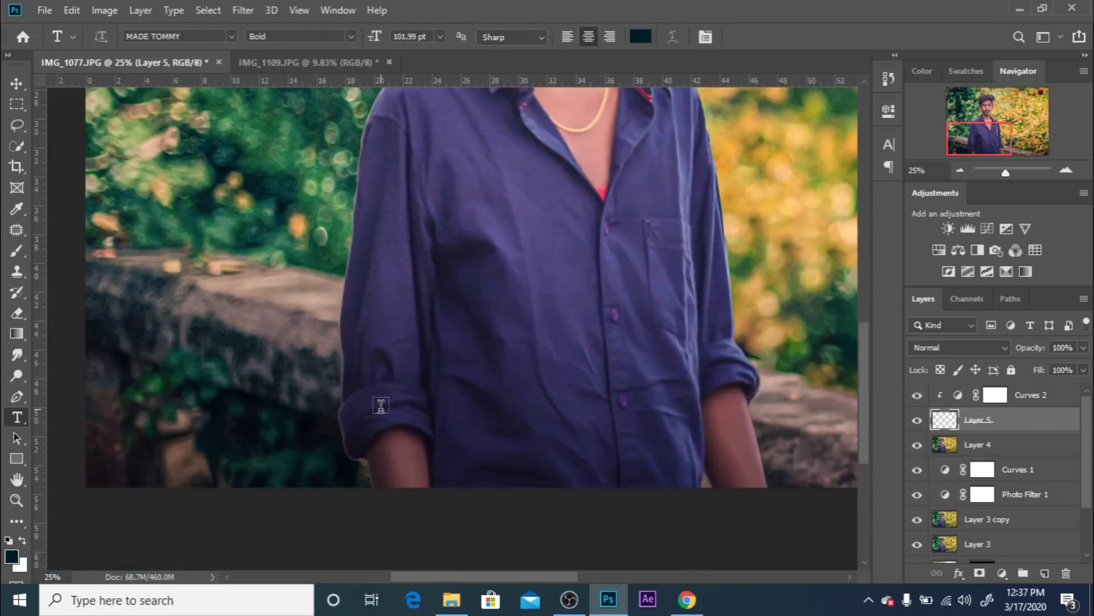
click(448, 408)
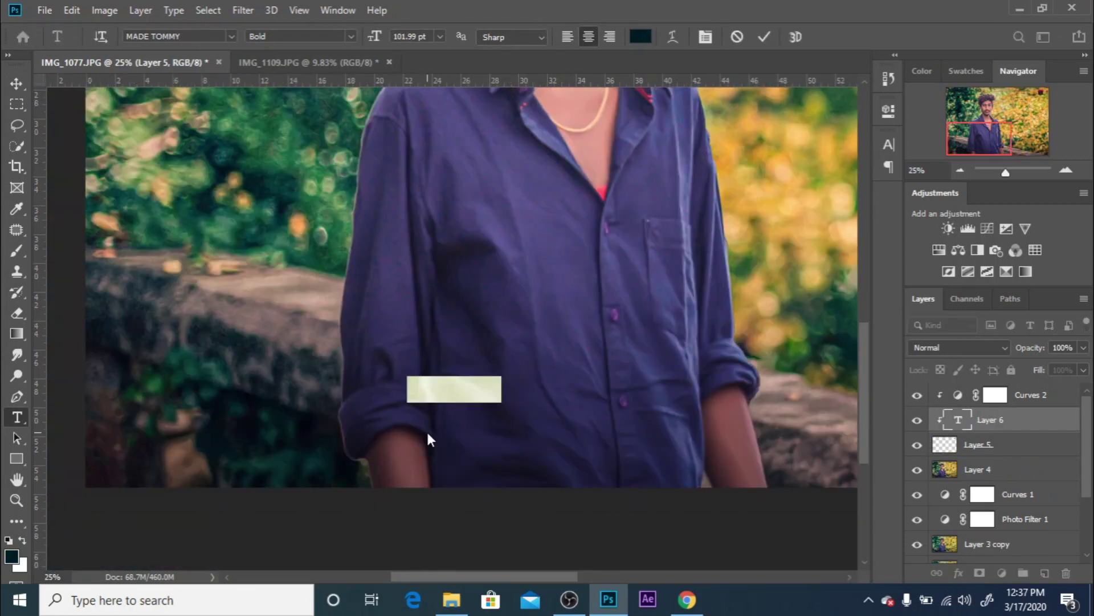
key(BackSpace)
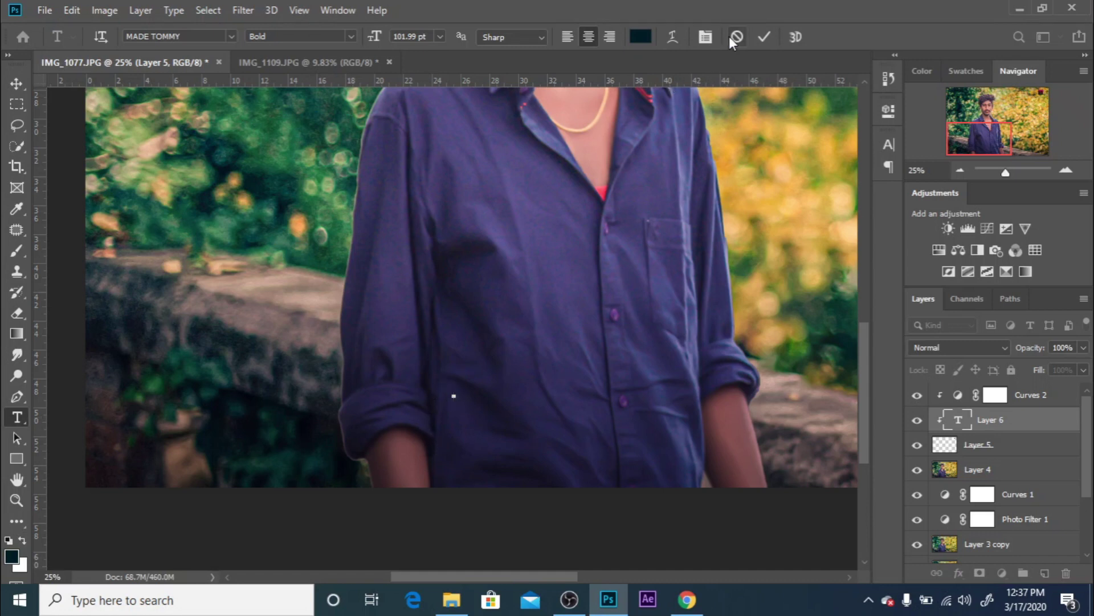
click(736, 37)
drag(441, 377, 371, 469)
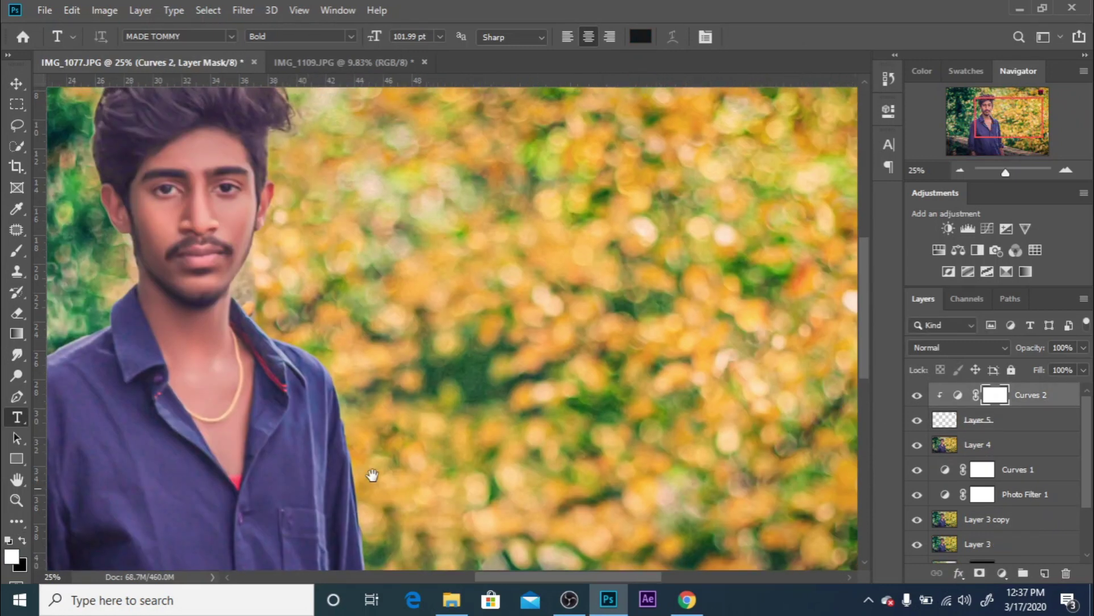
click(451, 282)
text(Rahul Praks)
- Set the name in the Believer font at about 234 pt
key(ctrl+a)
click(144, 37)
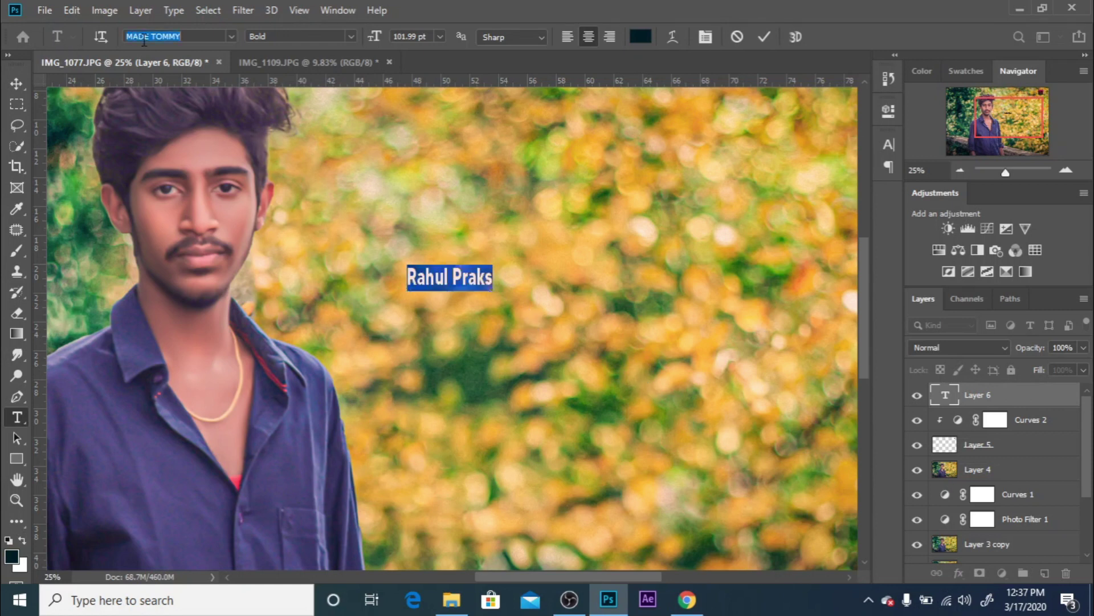
text(believer)
click(199, 87)
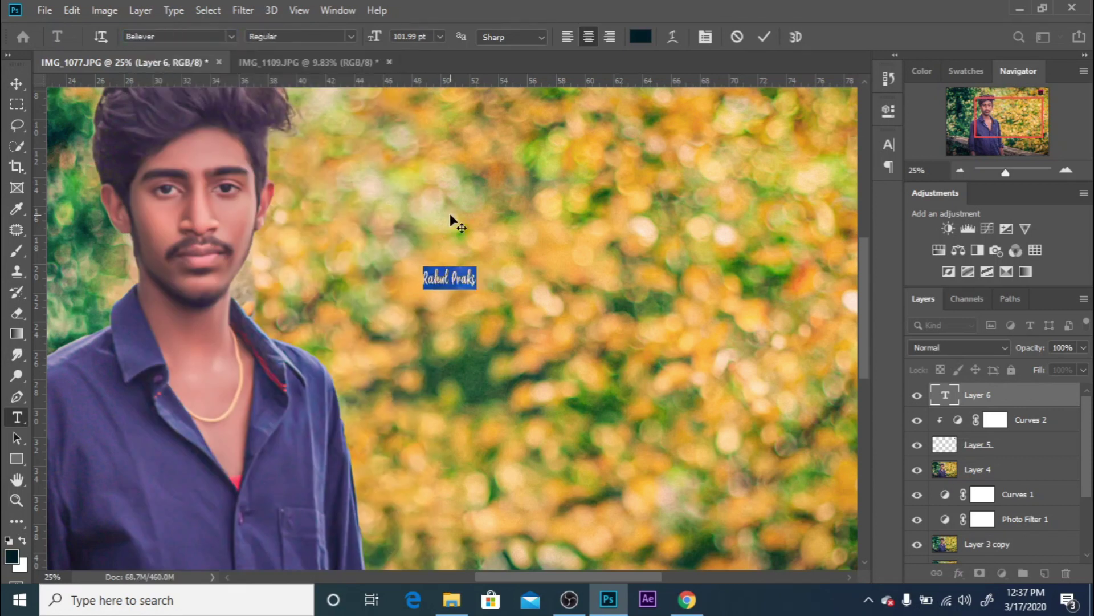
drag(377, 42, 479, 54)
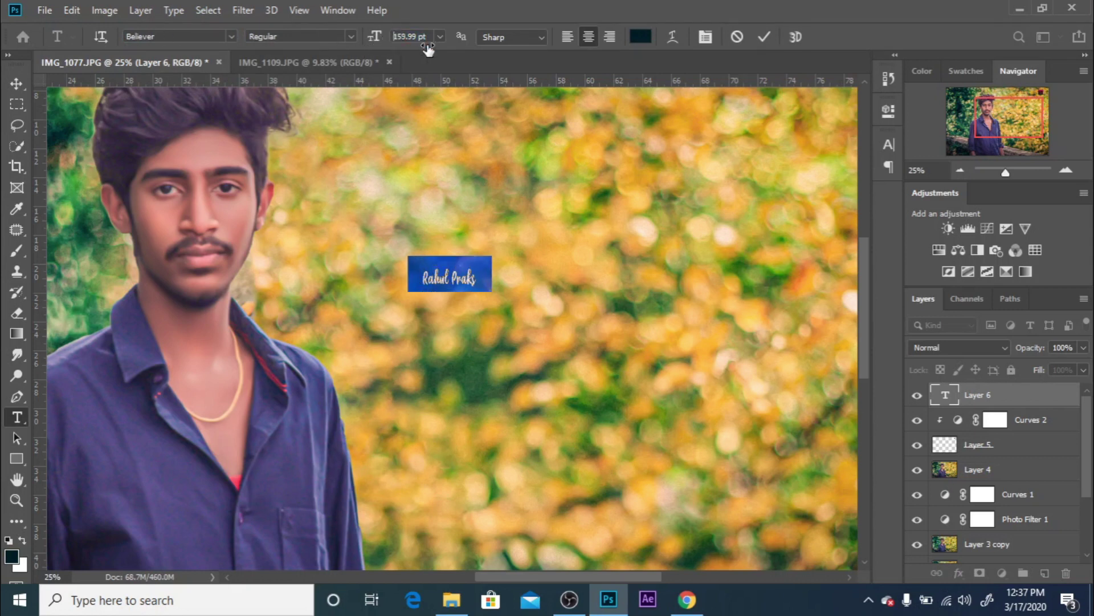
click(764, 37)
- Stretch the name slightly wider and set its layer opacity to 75%
key(v)
key(ctrl+t)
drag(511, 268, 571, 274)
key(Return)
text(75)
key(Return)
- Lower the name text and type ANISH PHOTOGRAPHY in a new text box on the shirt
drag(431, 261, 433, 302)
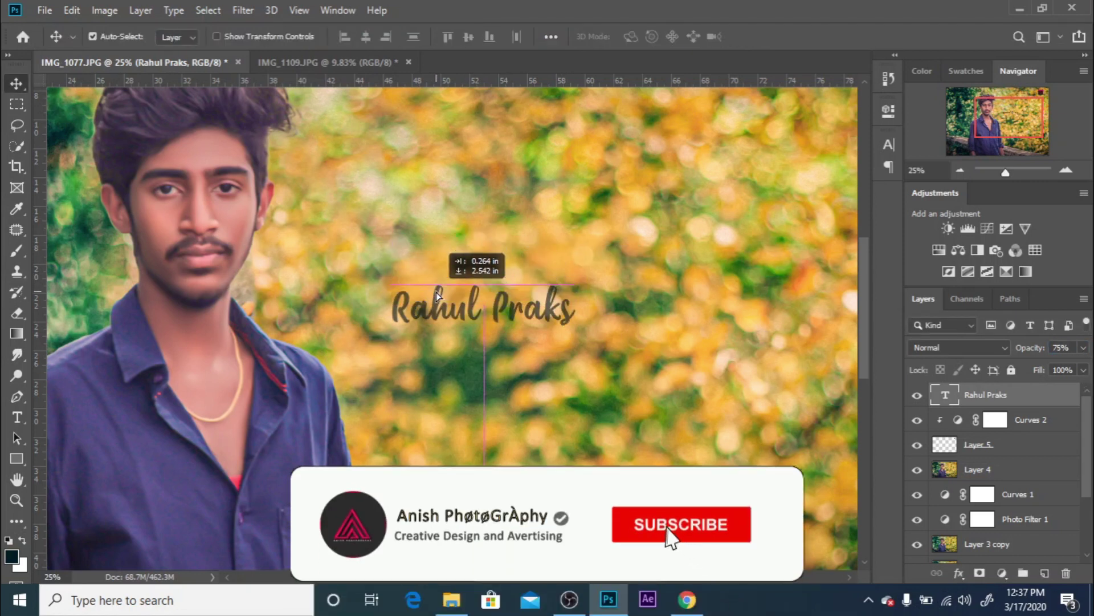
drag(399, 456, 475, 358)
click(399, 345)
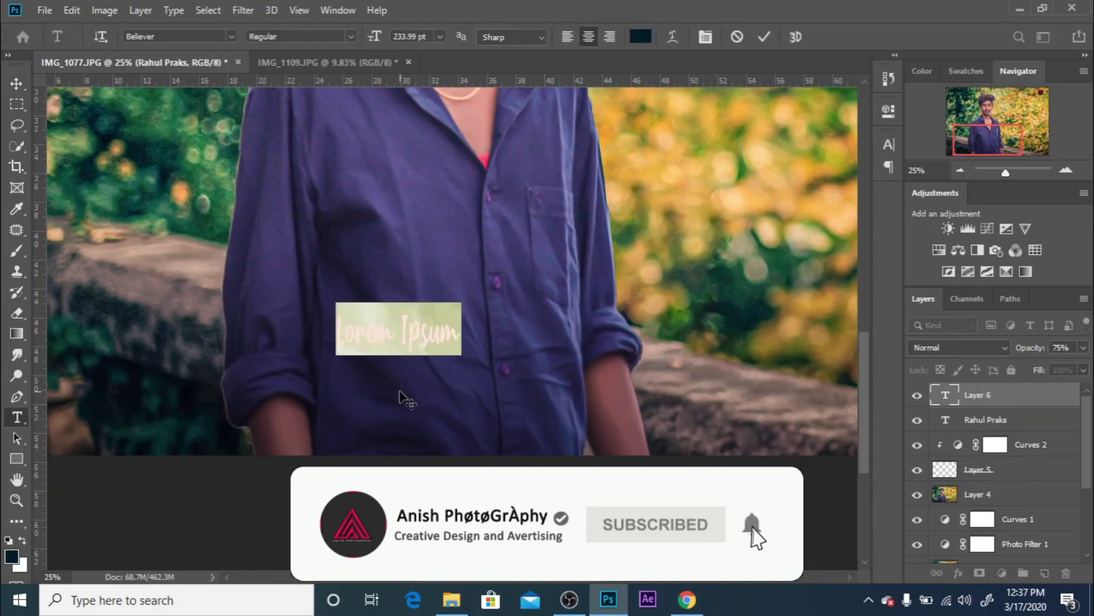
text(ANISH PHOTOGRAPHY)
- Make the title text white (#ffffff) in the Monoround font
key(ctrl+a)
click(641, 37)
text(ffffff)
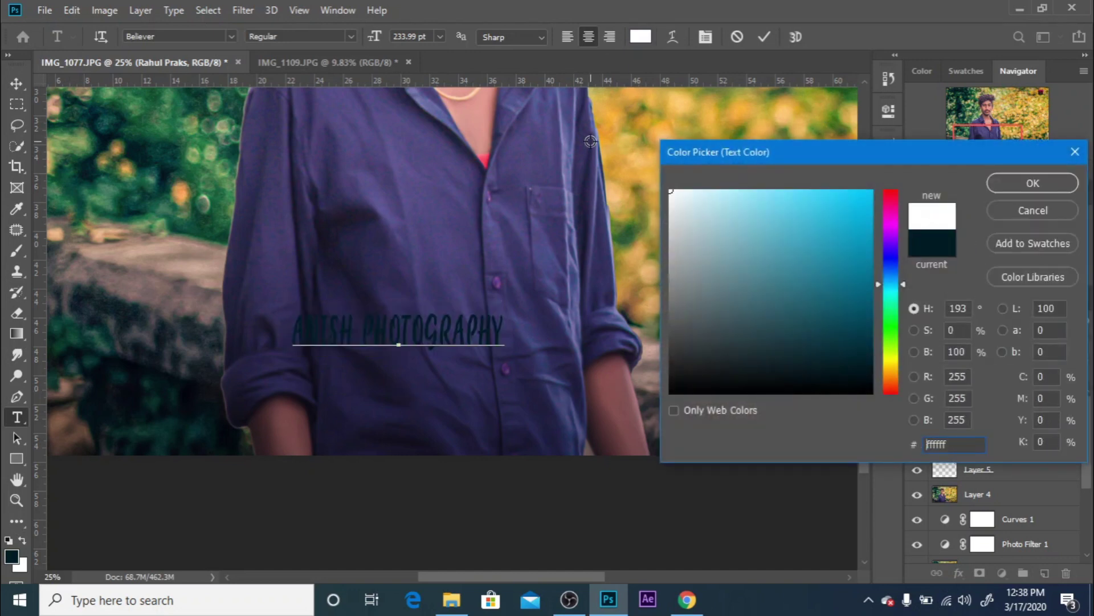
key(Return)
click(165, 36)
text(mono)
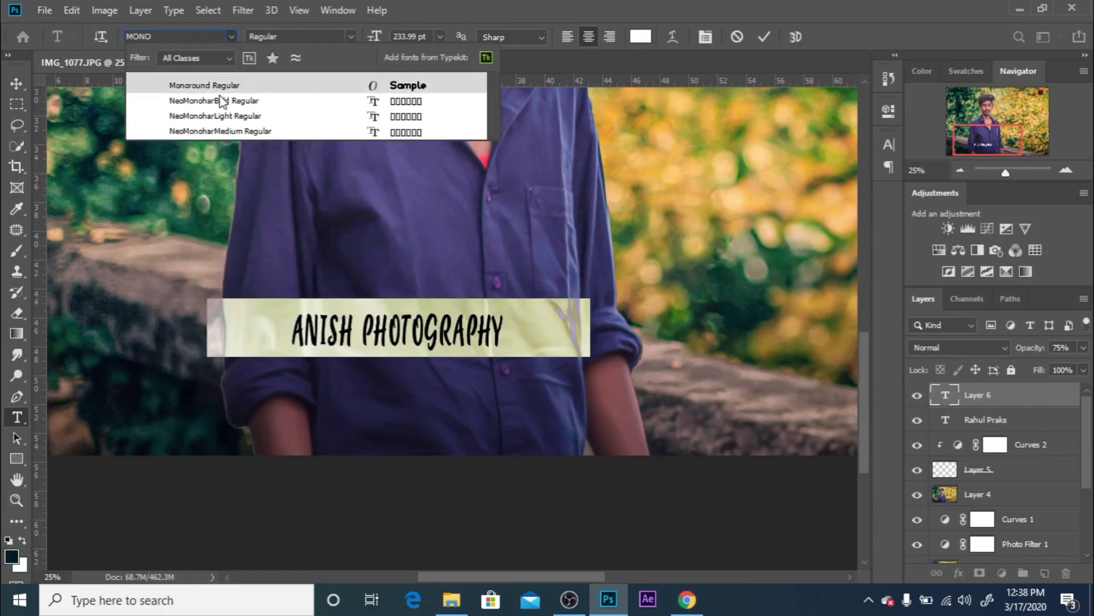
click(220, 85)
- Widen the title's tracking, shrink it to about 180 pt, and move it to the photo's bottom edge
click(706, 37)
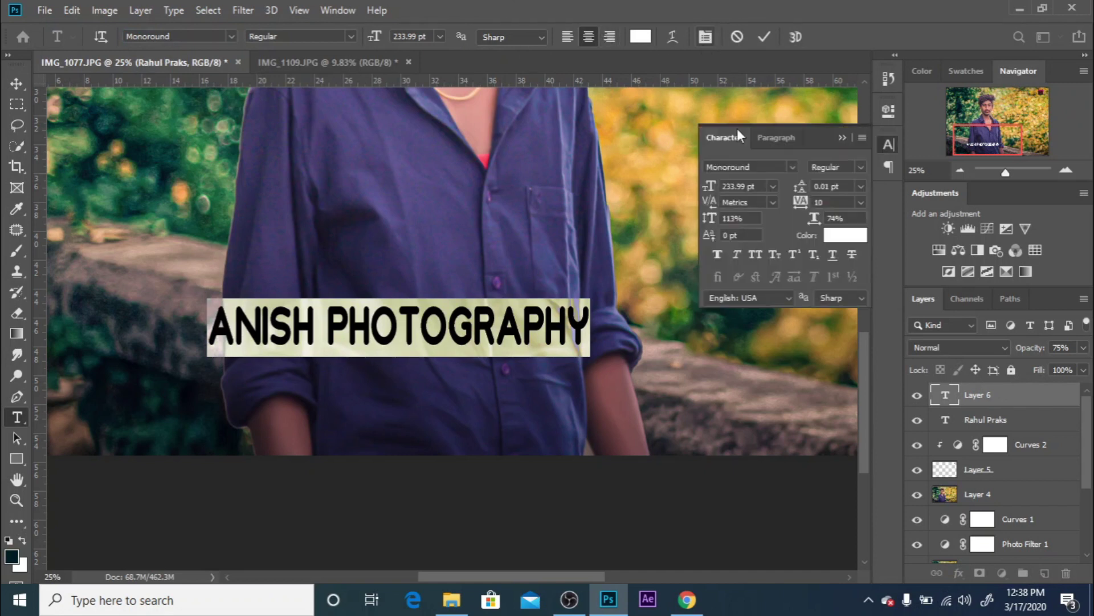
drag(799, 204, 844, 204)
key(ctrl+minus)
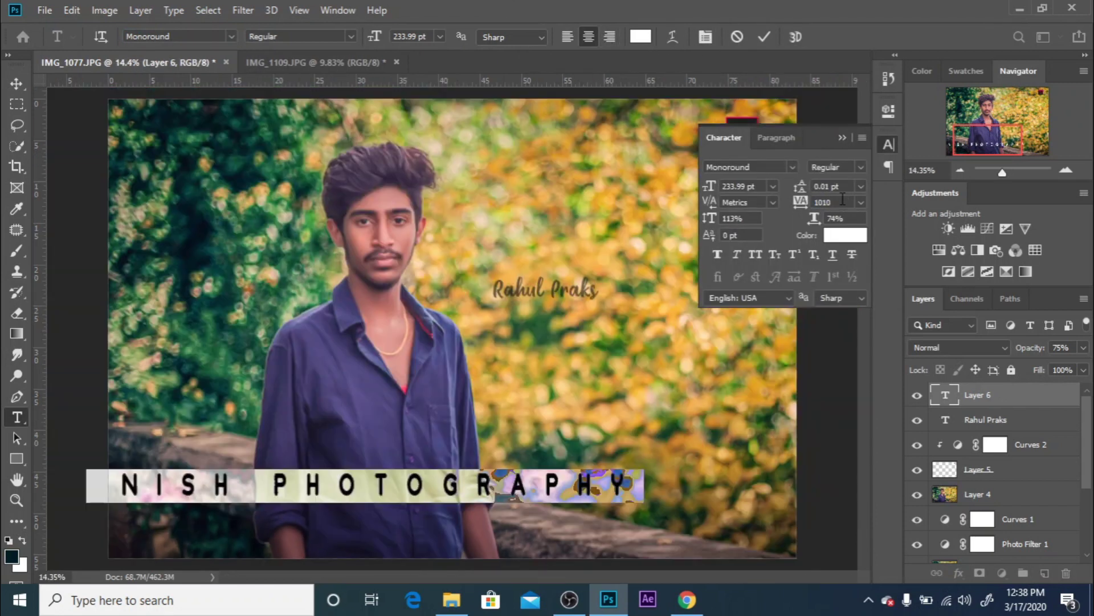
drag(709, 186, 668, 180)
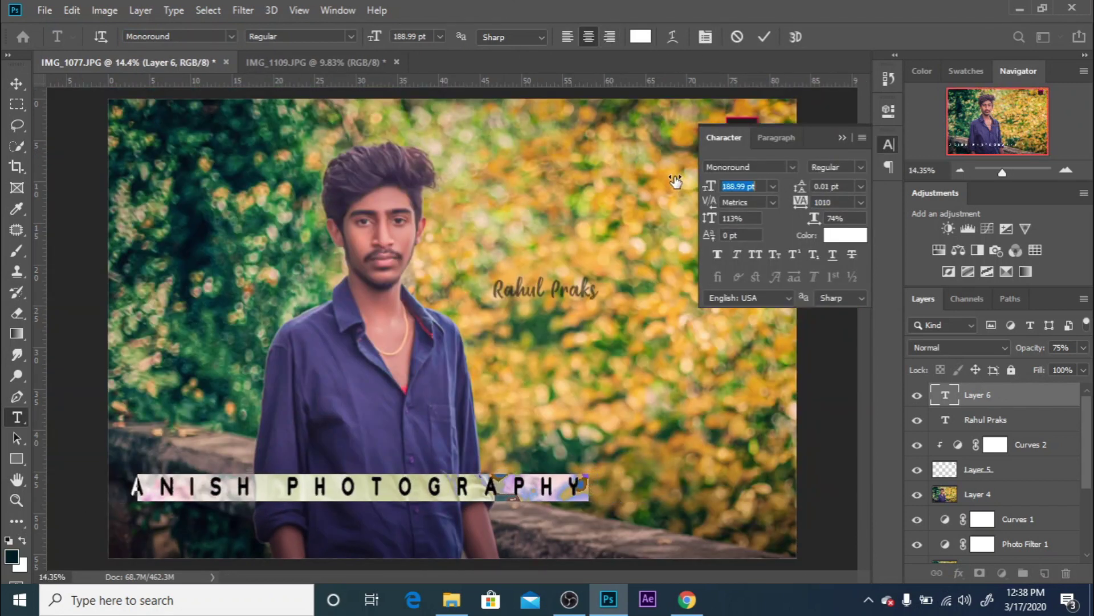
drag(815, 205, 835, 212)
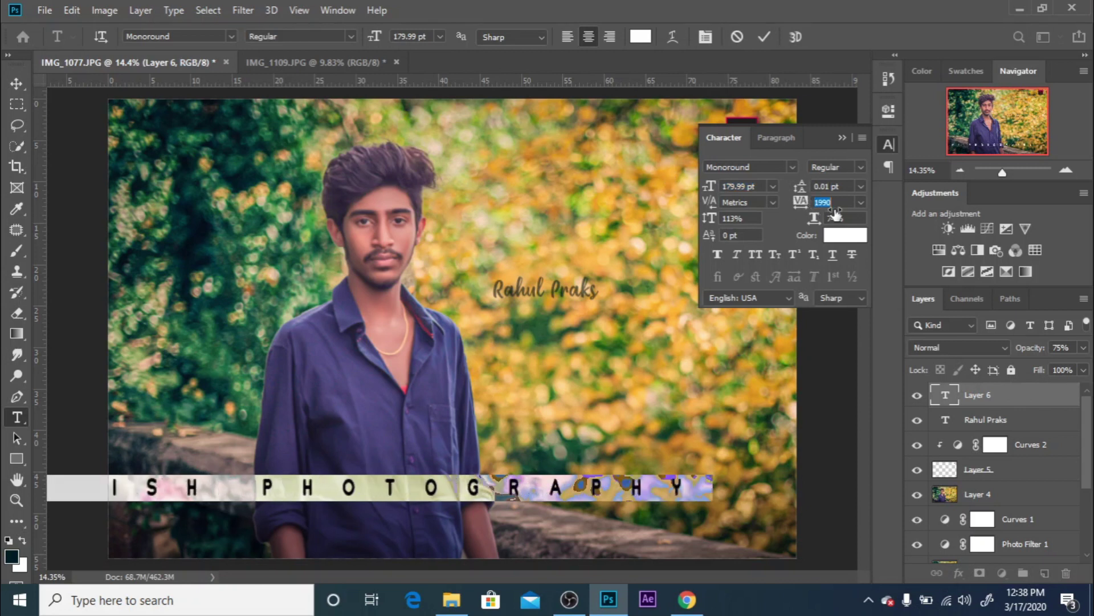
click(765, 39)
key(v)
mouse_move(382, 485)
mouse_down()
mouse_move(444, 510)
mouse_move(484, 512)
mouse_up()
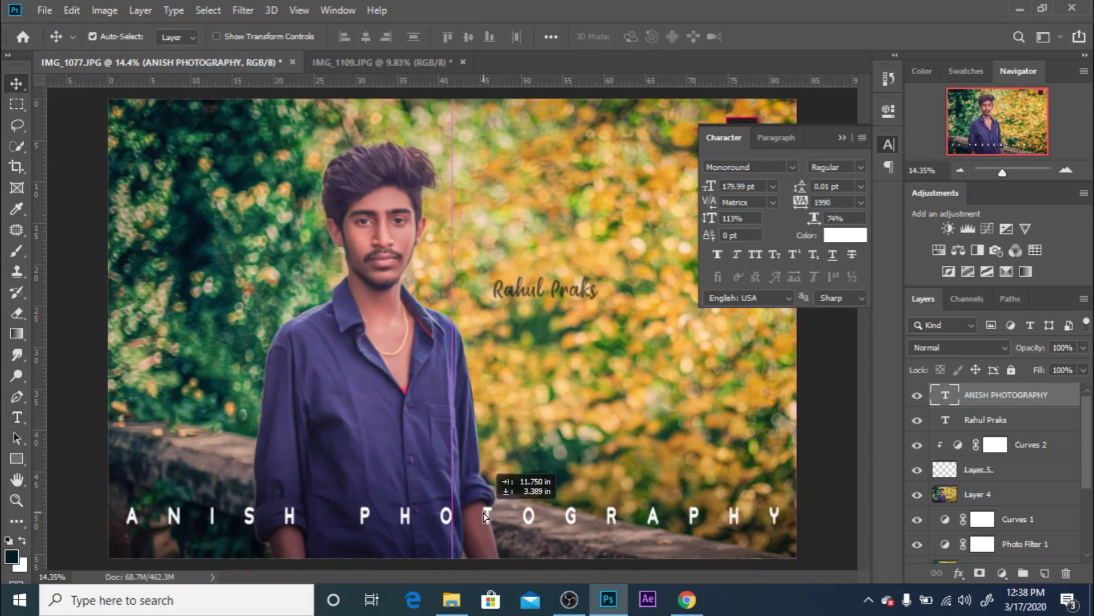
- Shrink the title and widen its letter spacing until it spans the photo's width
double_click(620, 518)
drag(714, 192, 687, 192)
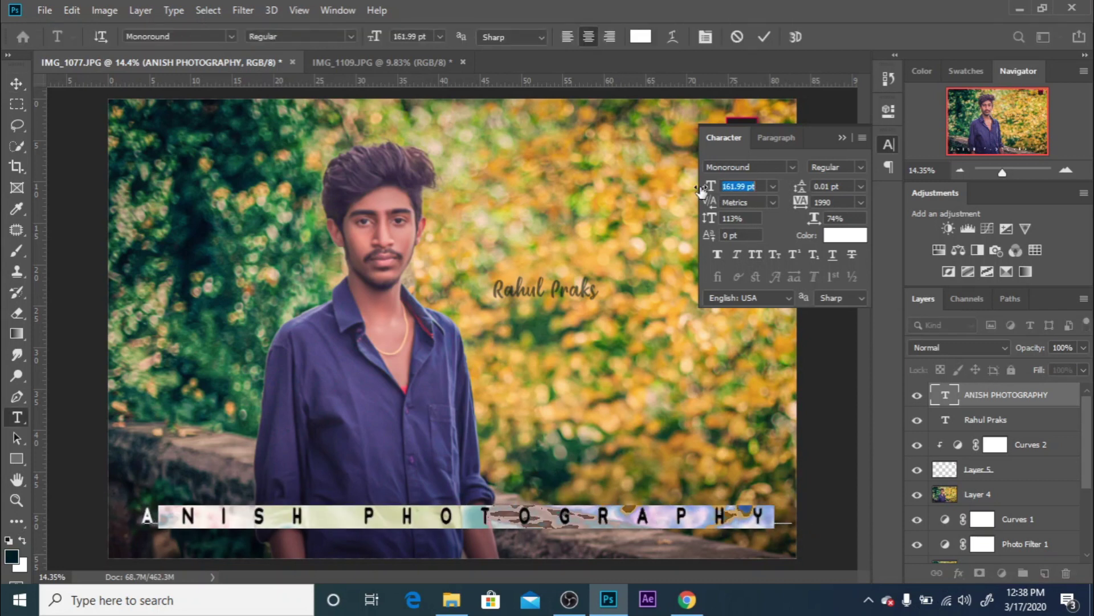
drag(800, 202, 827, 211)
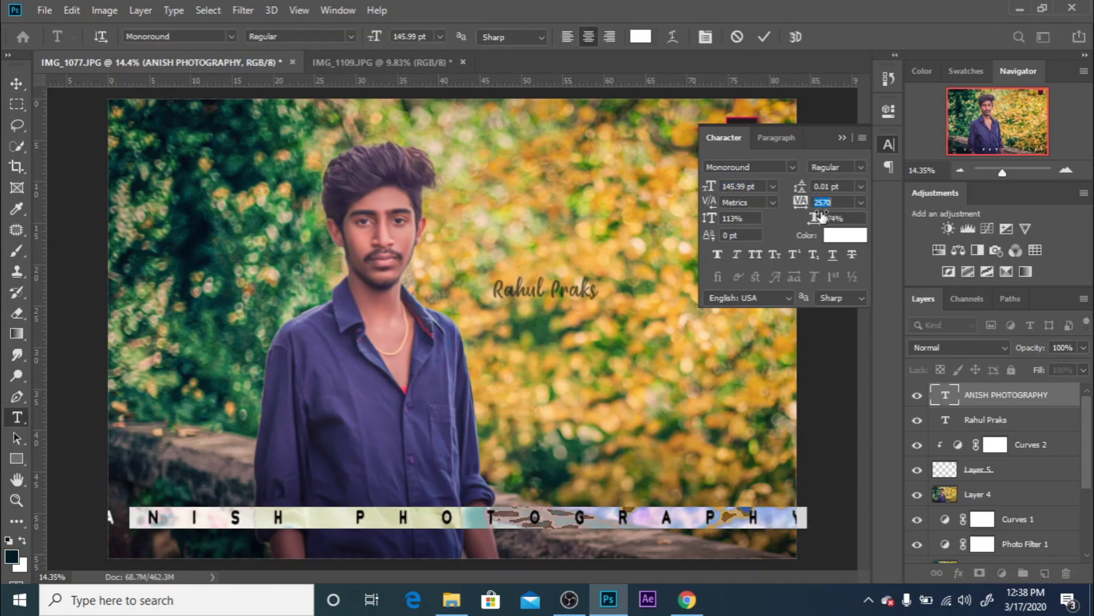
drag(710, 187, 699, 190)
drag(800, 202, 814, 214)
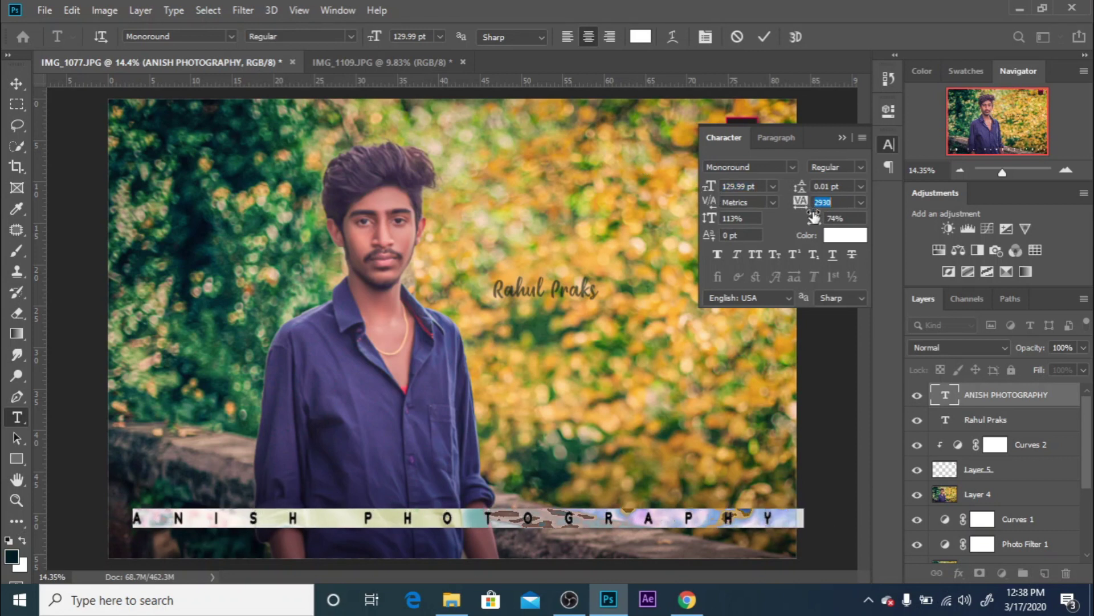
click(765, 37)
key(v)
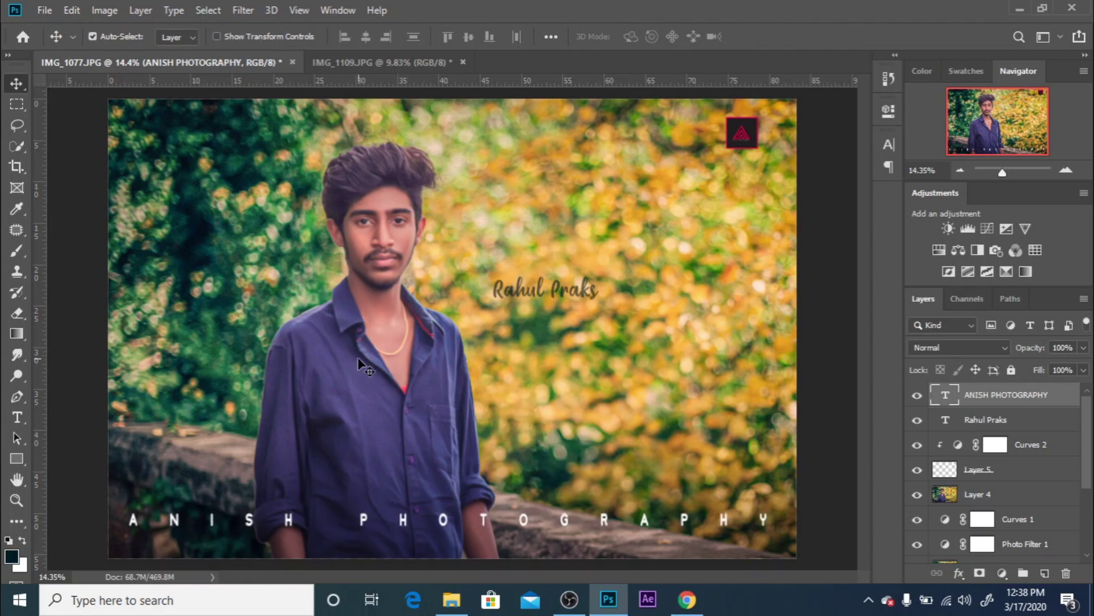
- Squash the title slightly with Free Transform, set it to 125.65 pt, and duplicate its layer
key(ctrl+t)
drag(462, 511, 459, 510)
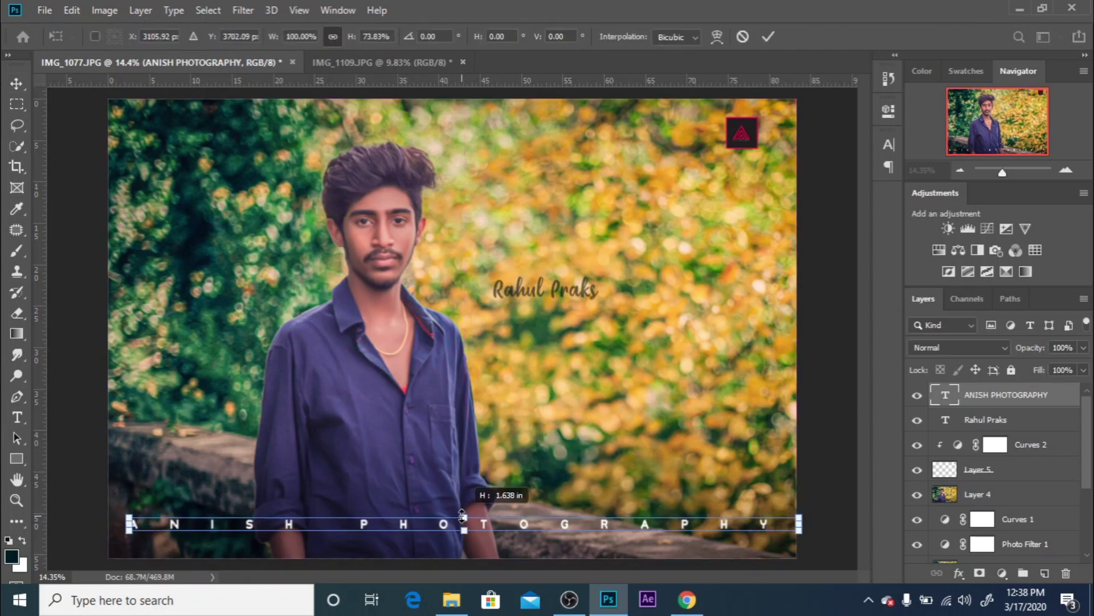
key(Return)
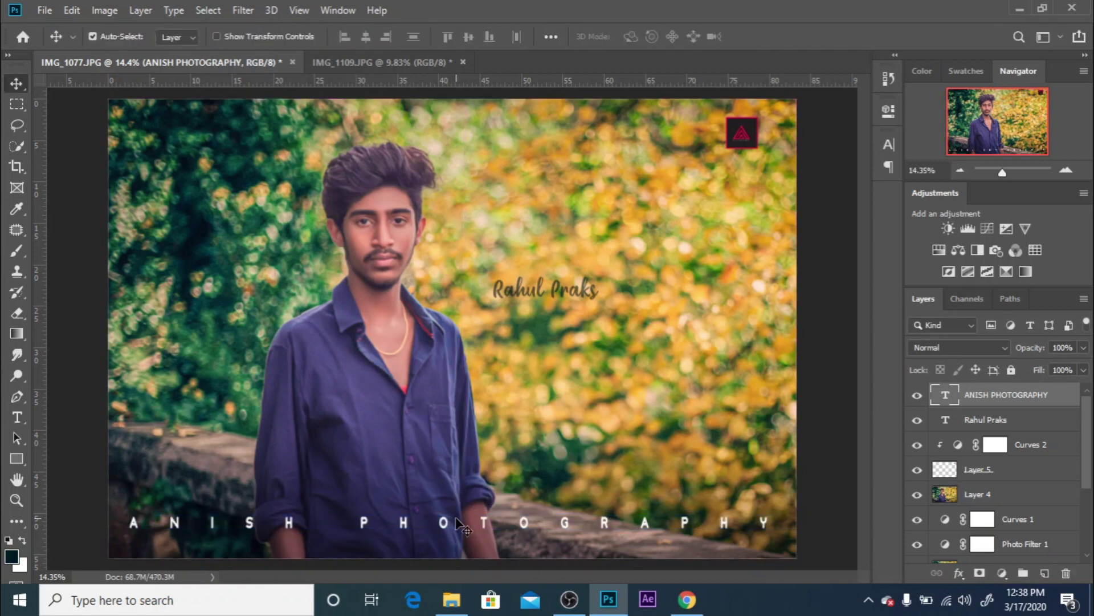
double_click(944, 395)
click(889, 144)
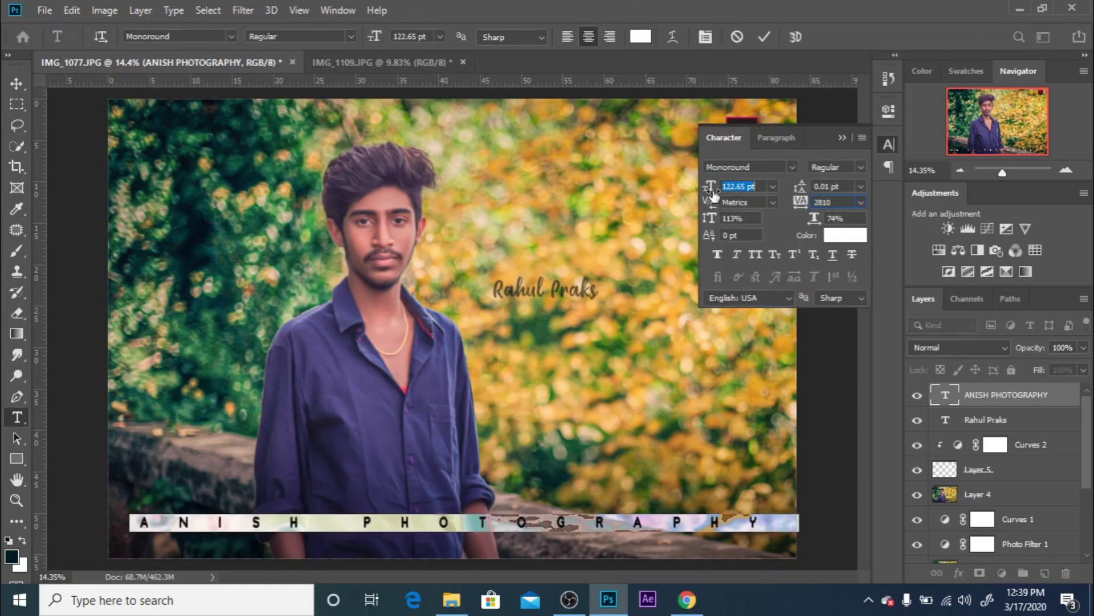
key(Up)
key(Up)
key(Up)
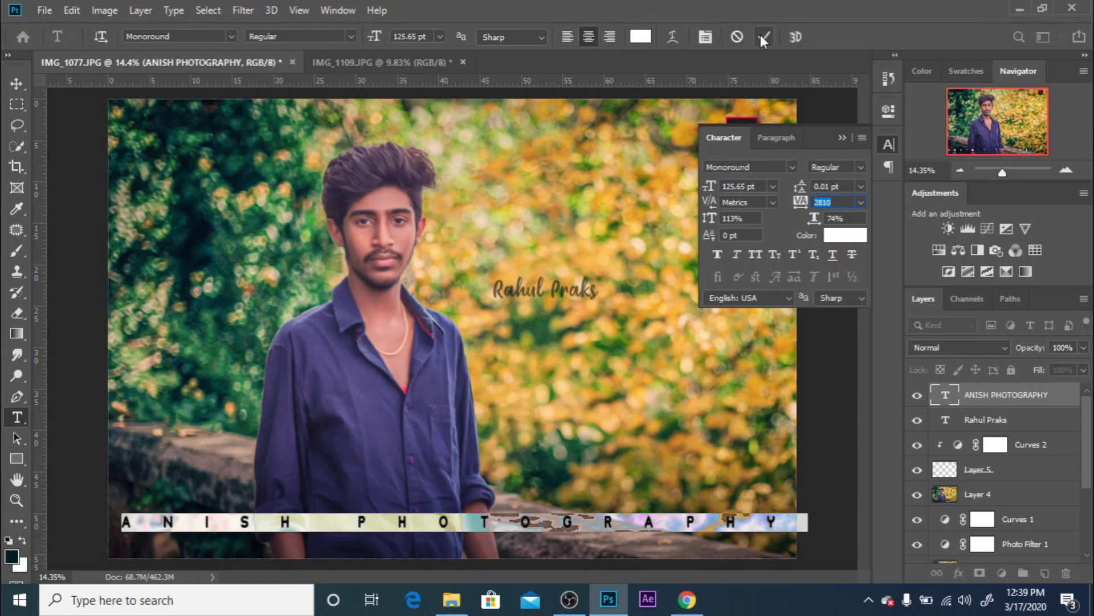
click(763, 38)
click(16, 83)
key(ctrl+j)
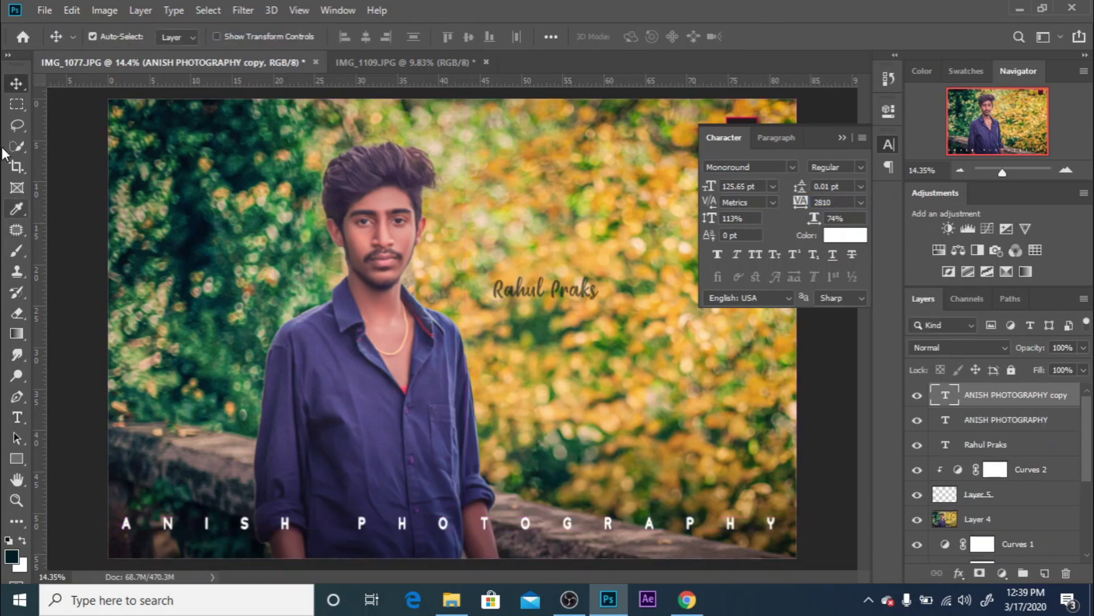
- Move the duplicate title below the original and change its text to 2K20
drag(442, 527, 456, 557)
double_click(458, 554)
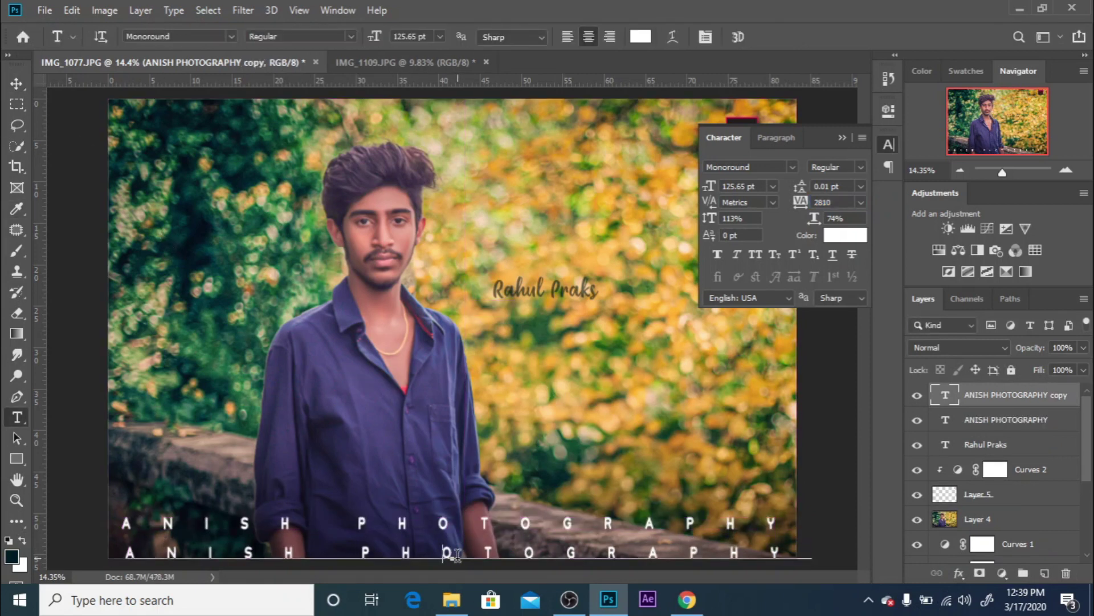
key(ctrl+a)
text(2)
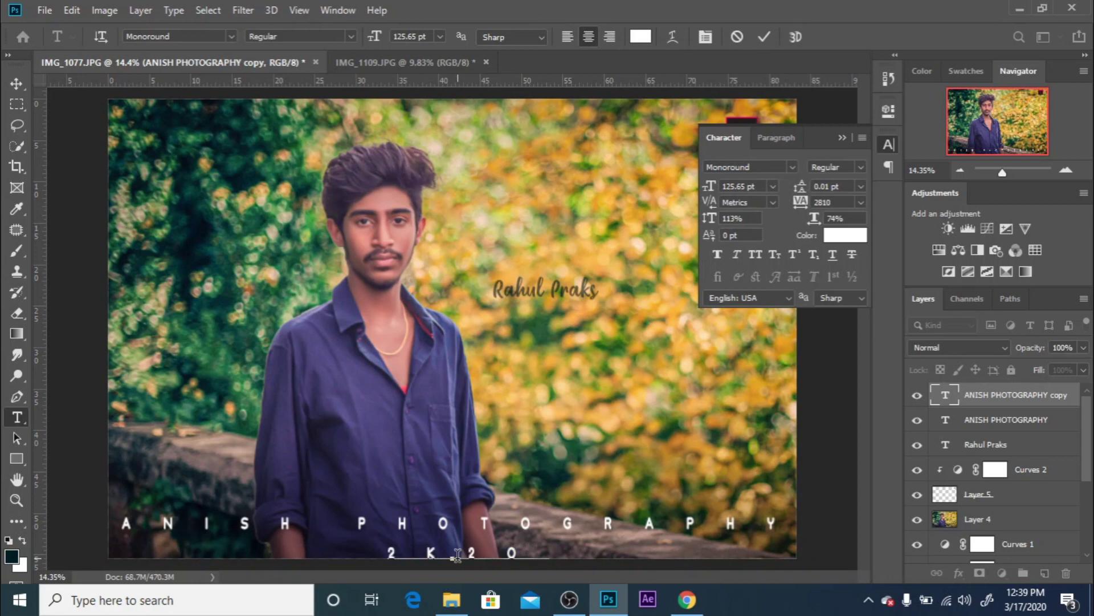
click(763, 38)
click(17, 84)
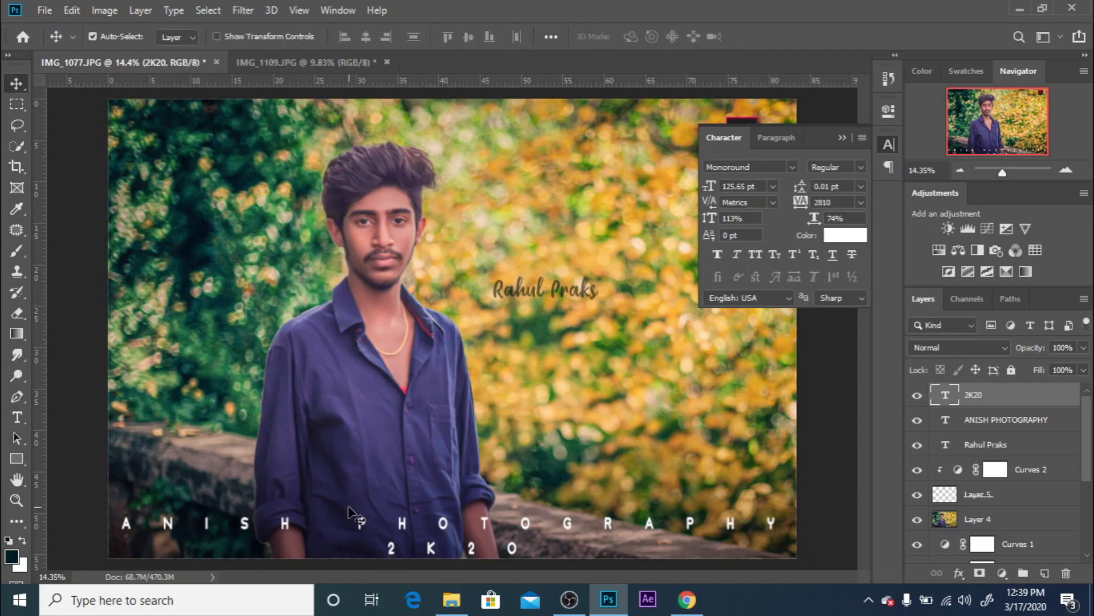
- Nudge the ANISH PHOTOGRAPHY title up, then stamp all visible layers into a new top layer
click(403, 524)
key(shift+Up)
key(shift+Up)
key(shift+Up)
scroll(433, 548, up, 1)
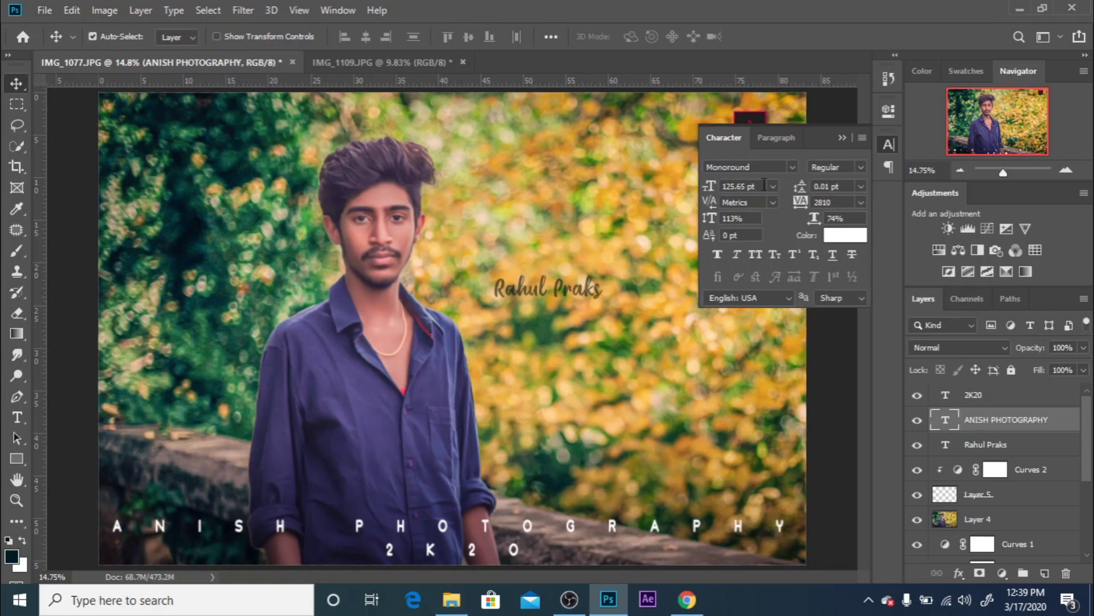
click(854, 139)
click(976, 400)
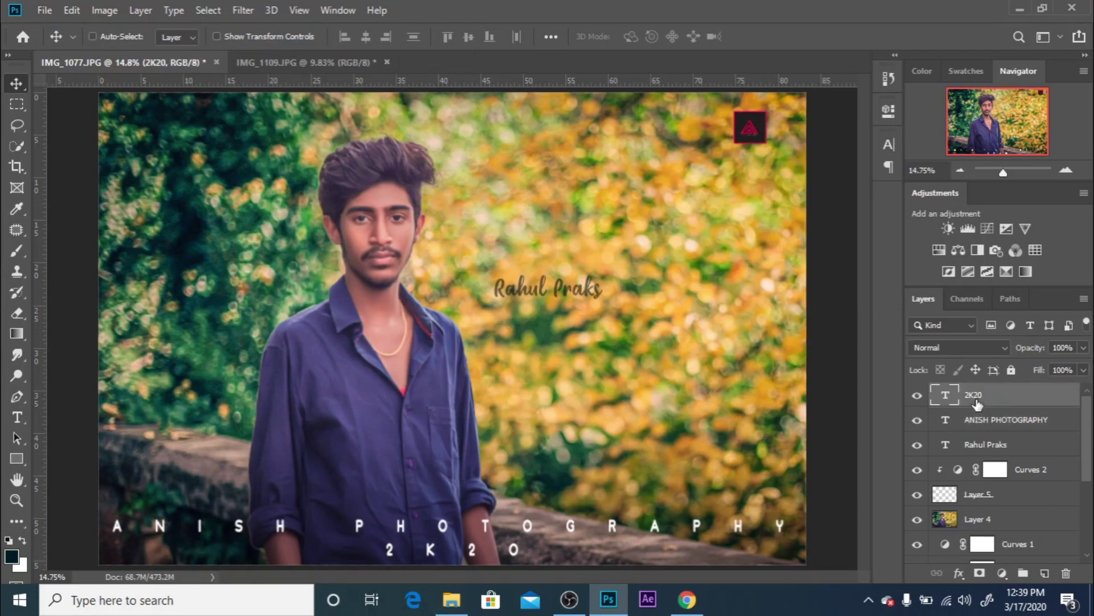
key(ctrl+alt+shift+e)
scroll(969, 485, down, 3)
- Briefly compare with the original photo, then add a new empty layer
scroll(966, 538, down, 2)
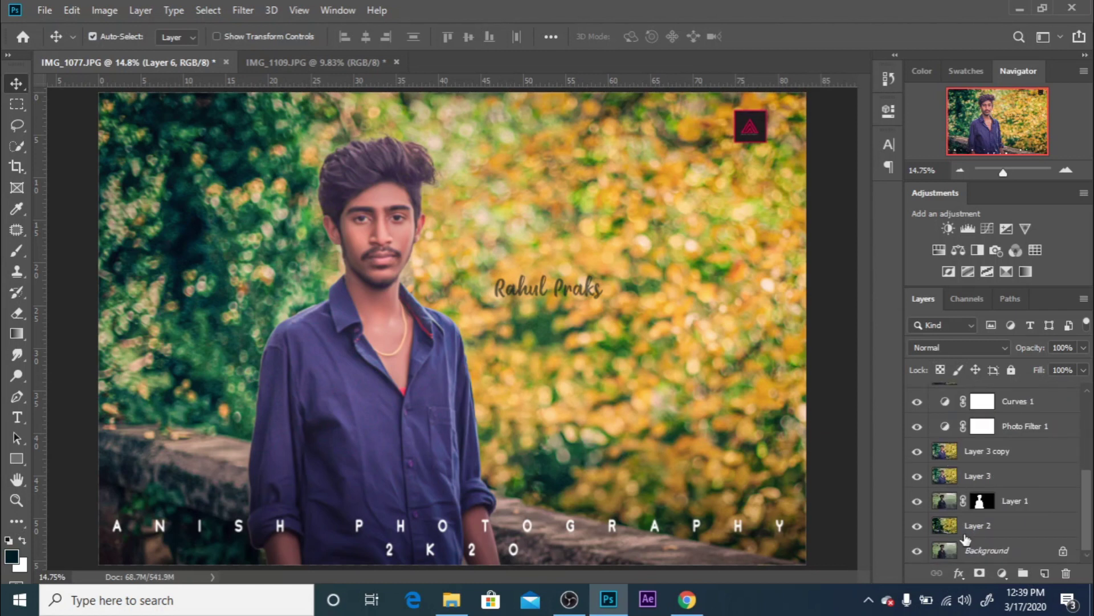
alt+click(918, 551)
scroll(920, 547, up, 3)
scroll(919, 547, up, 2)
click(1045, 573)
- Stroke the whole canvas selection with a white (#ffffff) border, then deselect
key(ctrl+a)
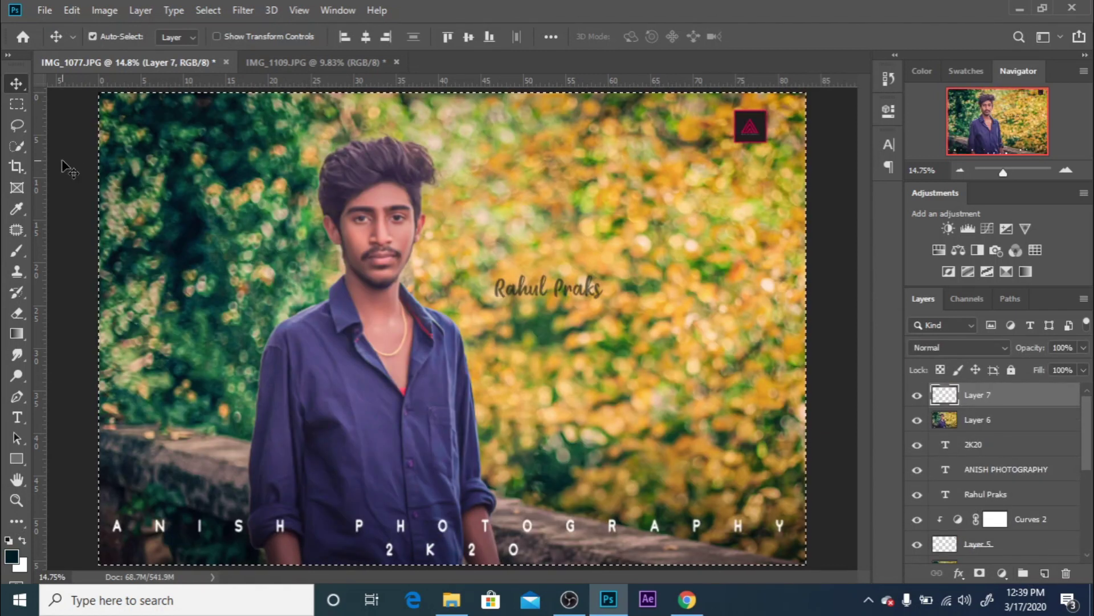
click(72, 10)
click(108, 273)
click(558, 178)
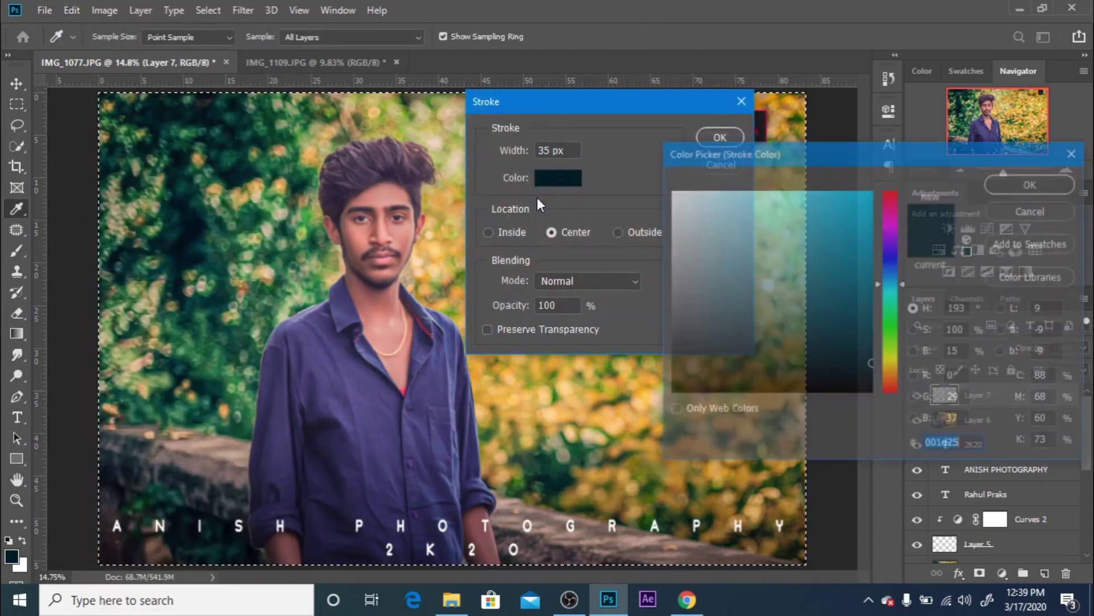
text(ffffff)
click(1003, 184)
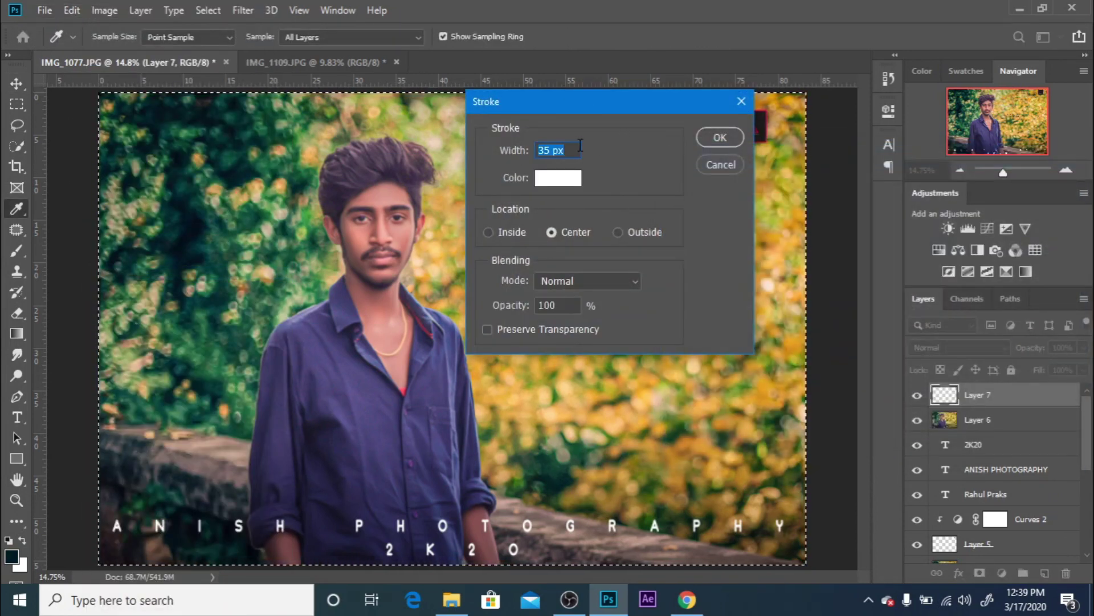
text(20)
key(Return)
key(ctrl+d)
key(v)
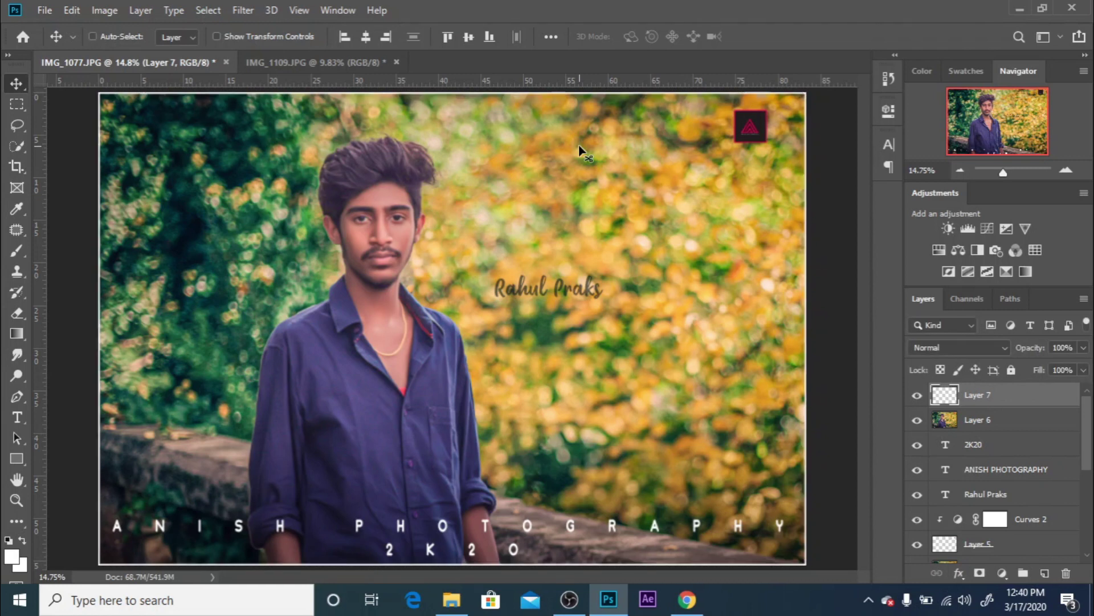
- View the original photo alone to compare against the finished edit
scroll(1006, 456, down, 3)
scroll(1006, 463, down, 3)
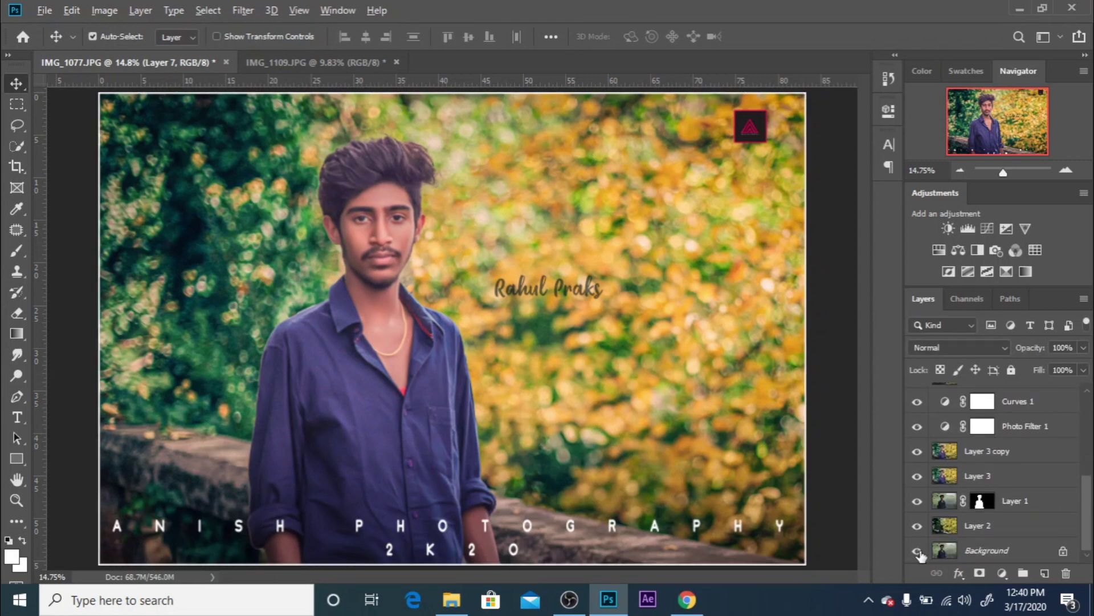
alt+click(917, 551)
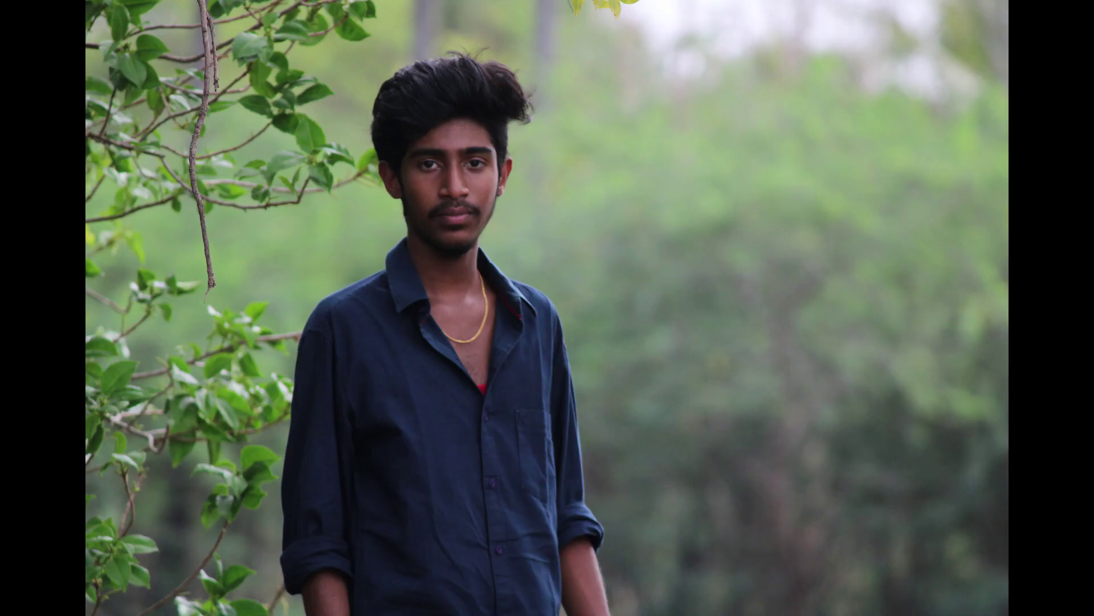